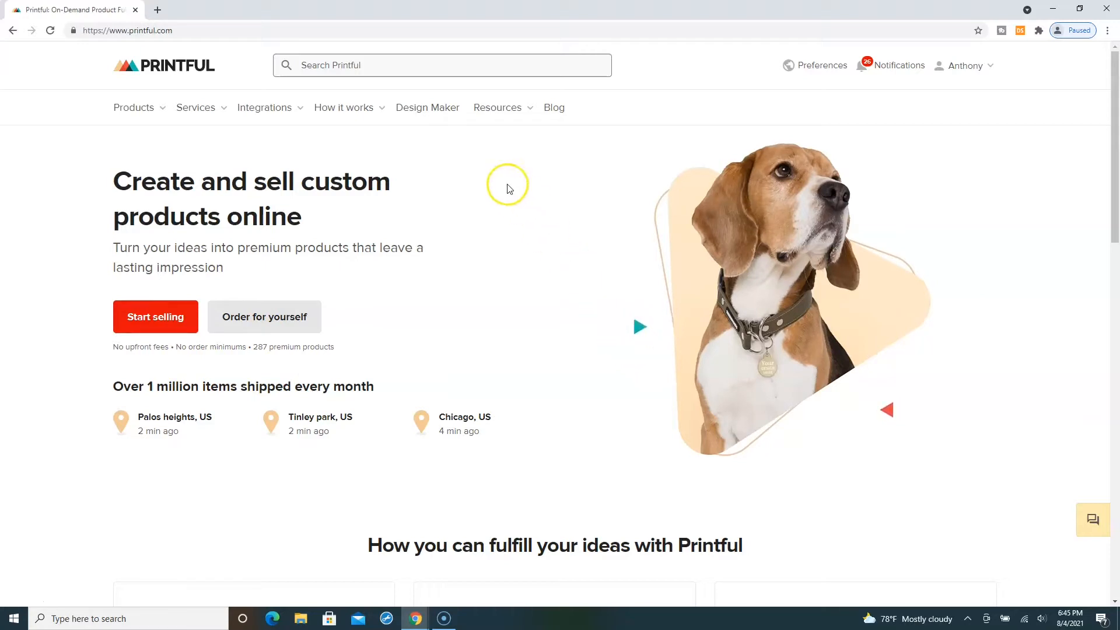
Look over the Design Maker page and the site's services, product categories and integrations
mouse_move(342, 112)
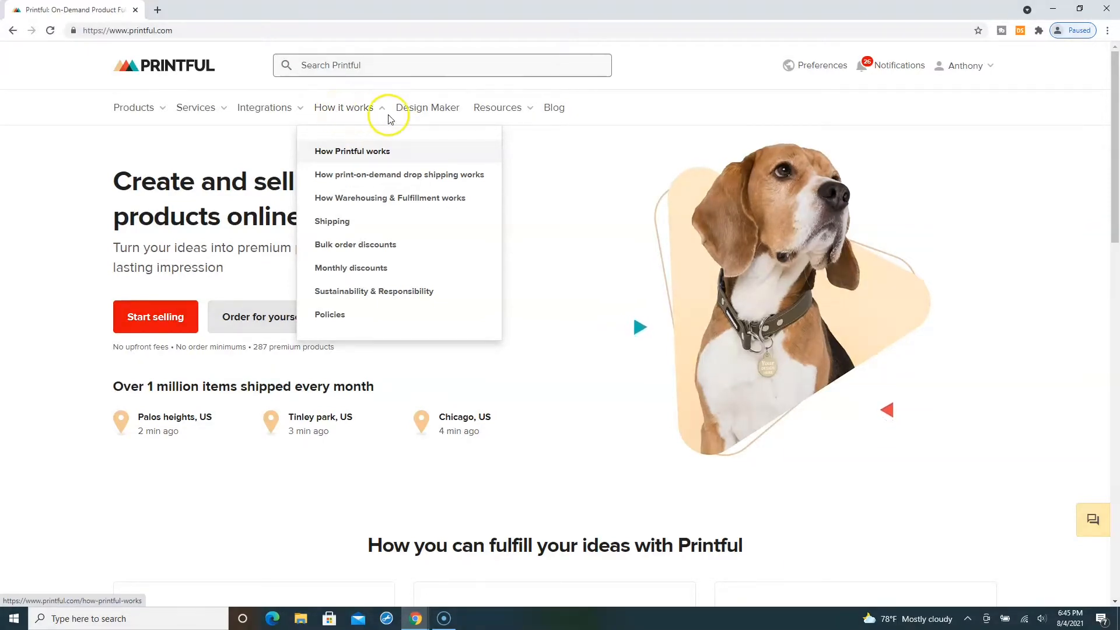
click(429, 109)
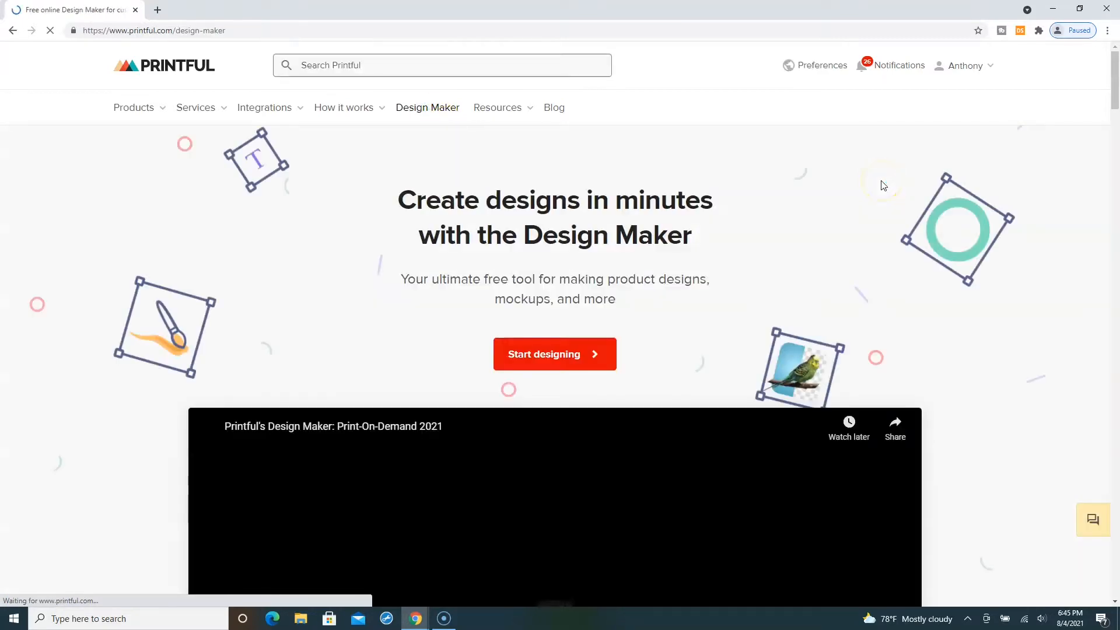
scroll(878, 186, down, 5)
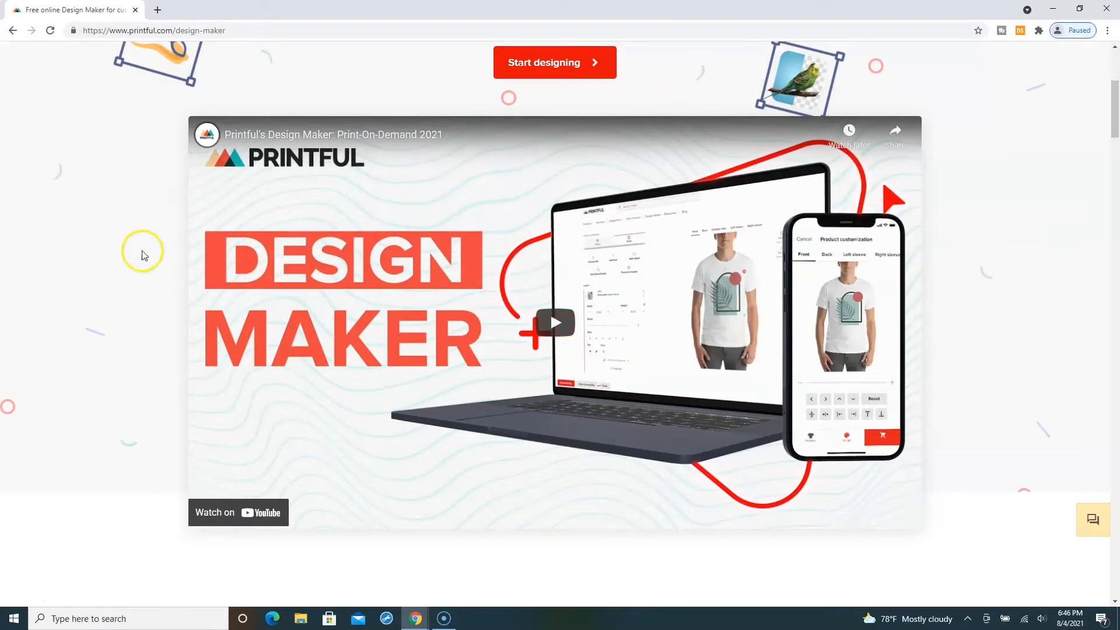
scroll(143, 252, up, 5)
mouse_move(195, 107)
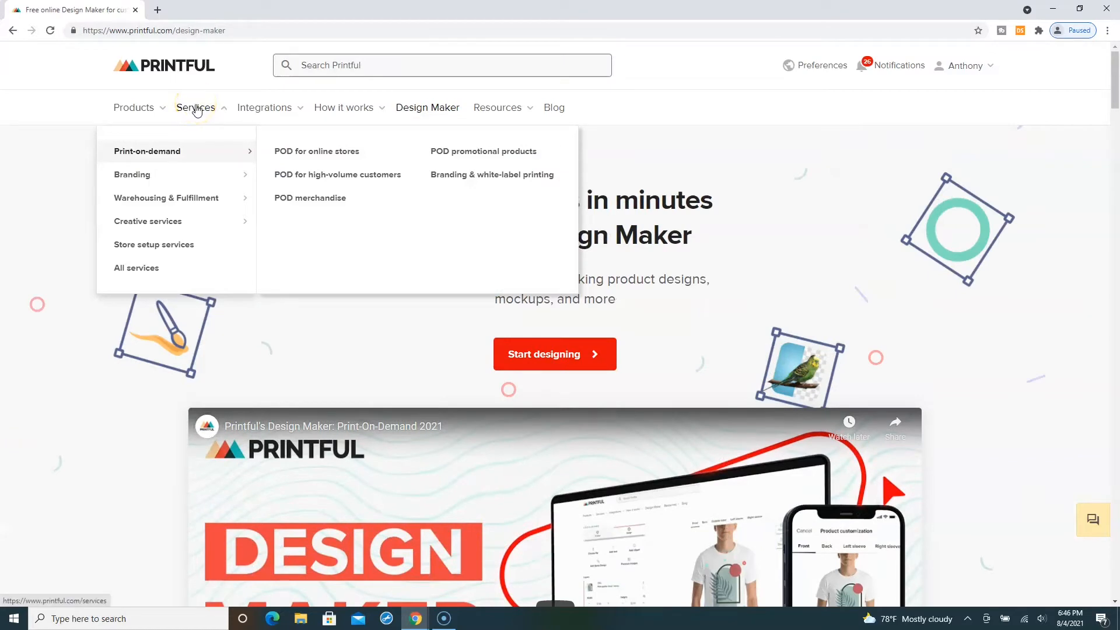
click(131, 110)
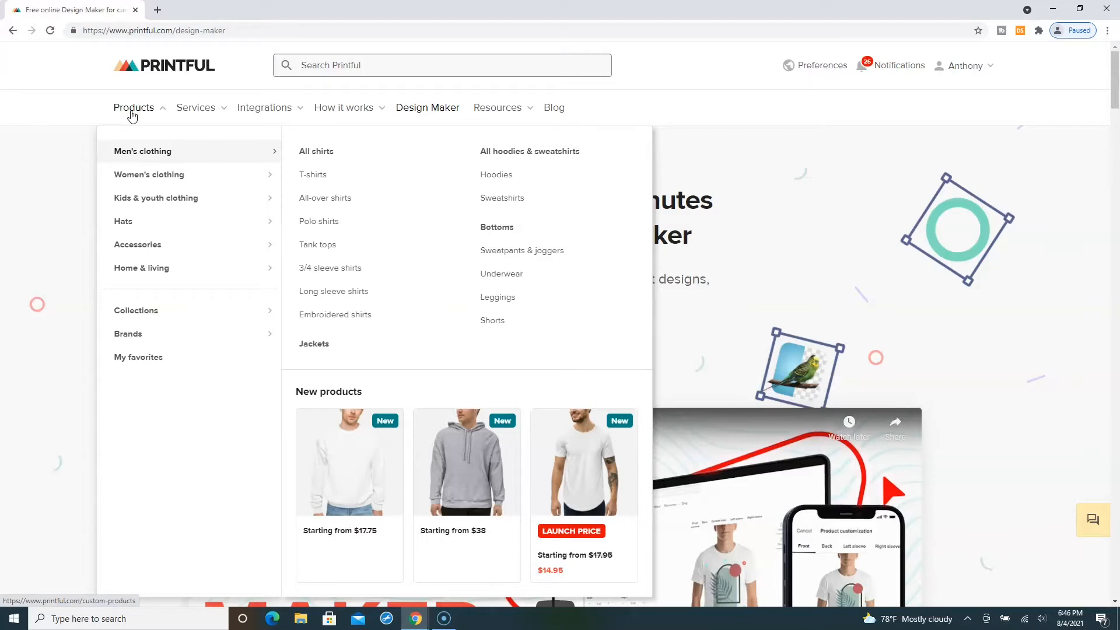
click(264, 107)
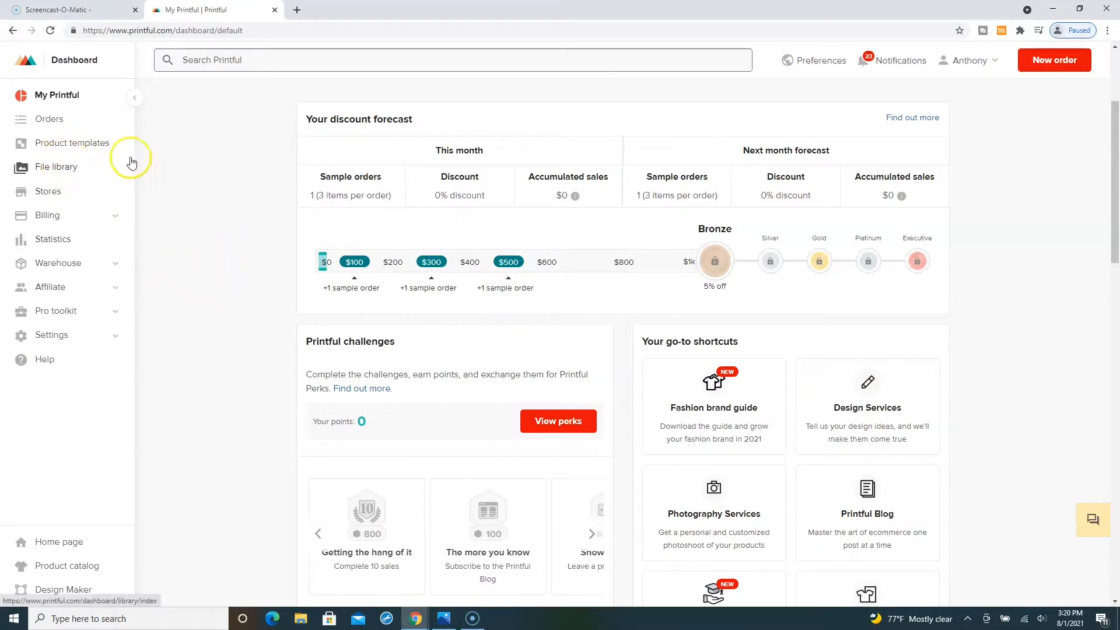
Open the product templates, look through the existing ones and start creating a new product template
click(84, 146)
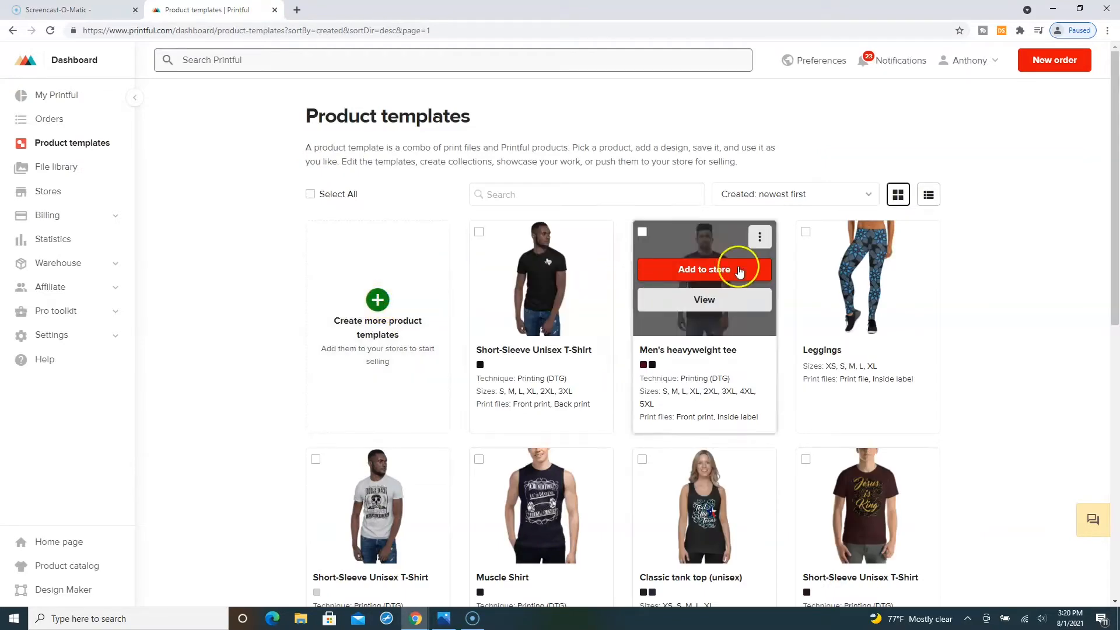
scroll(1022, 258, down, 9)
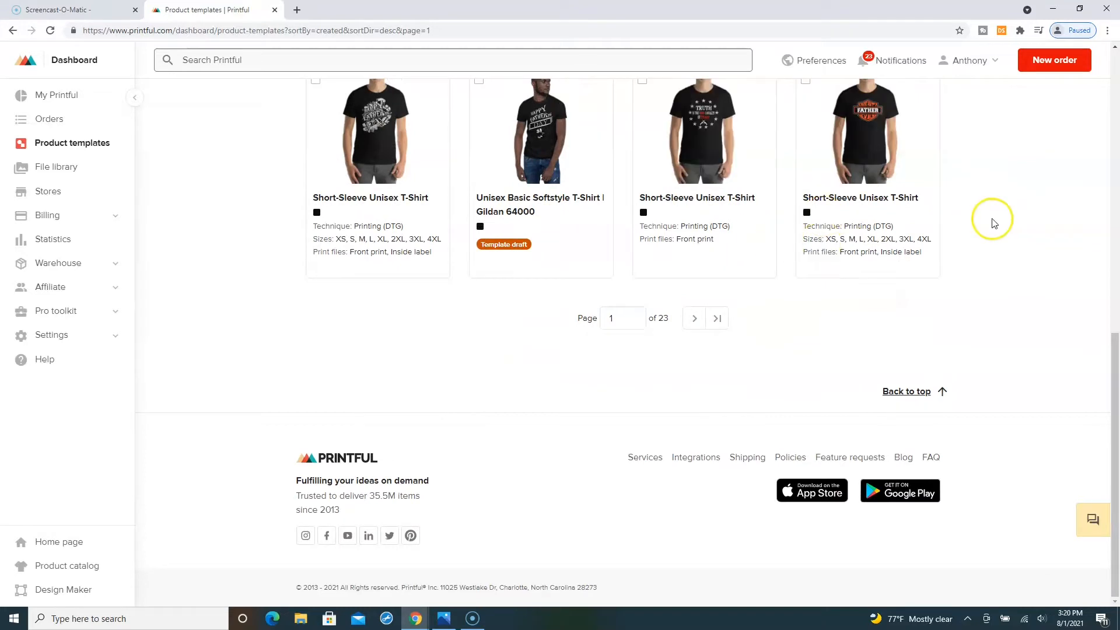
scroll(986, 218, up, 10)
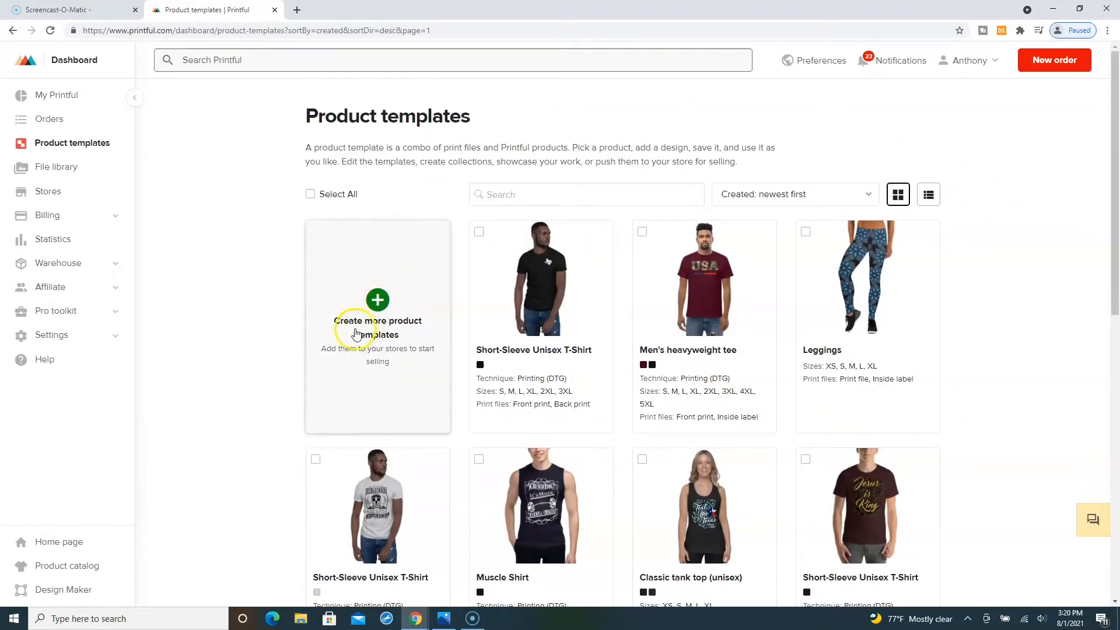
click(378, 301)
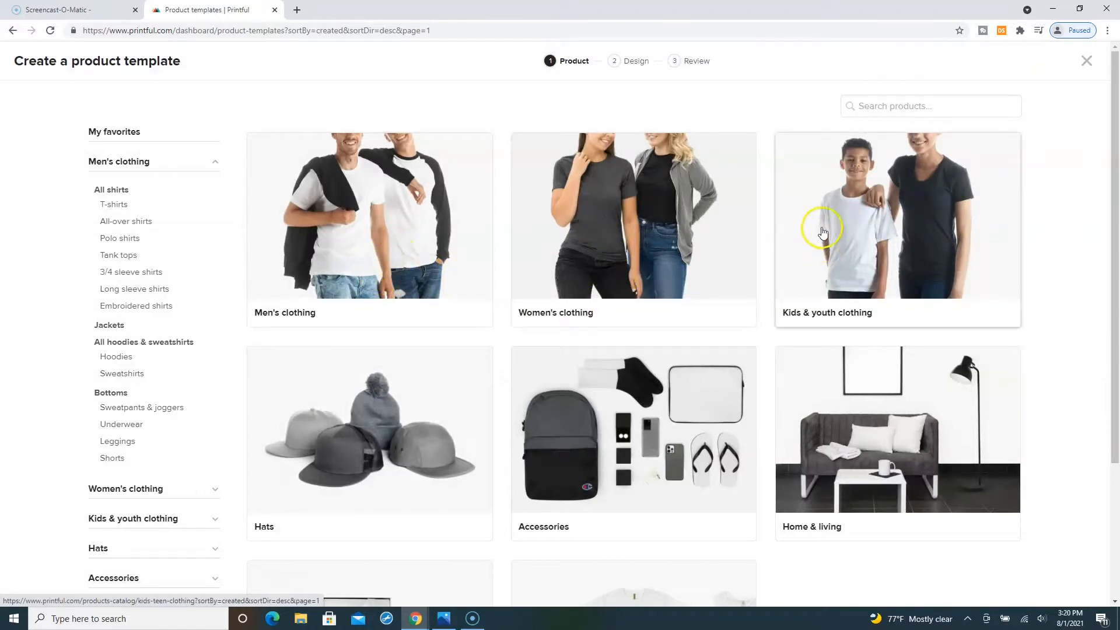
Choose the Unisex Basic Softstyle T-Shirt | Gildan 64000 from all men's shirts as the template's product
scroll(1045, 250, down, 3)
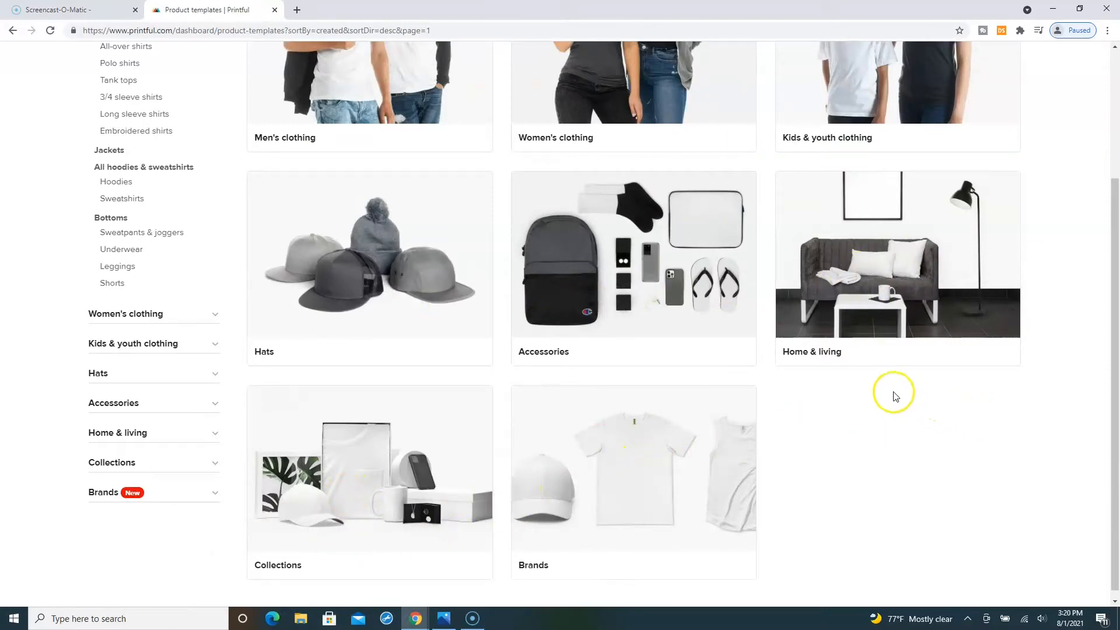
scroll(893, 393, up, 3)
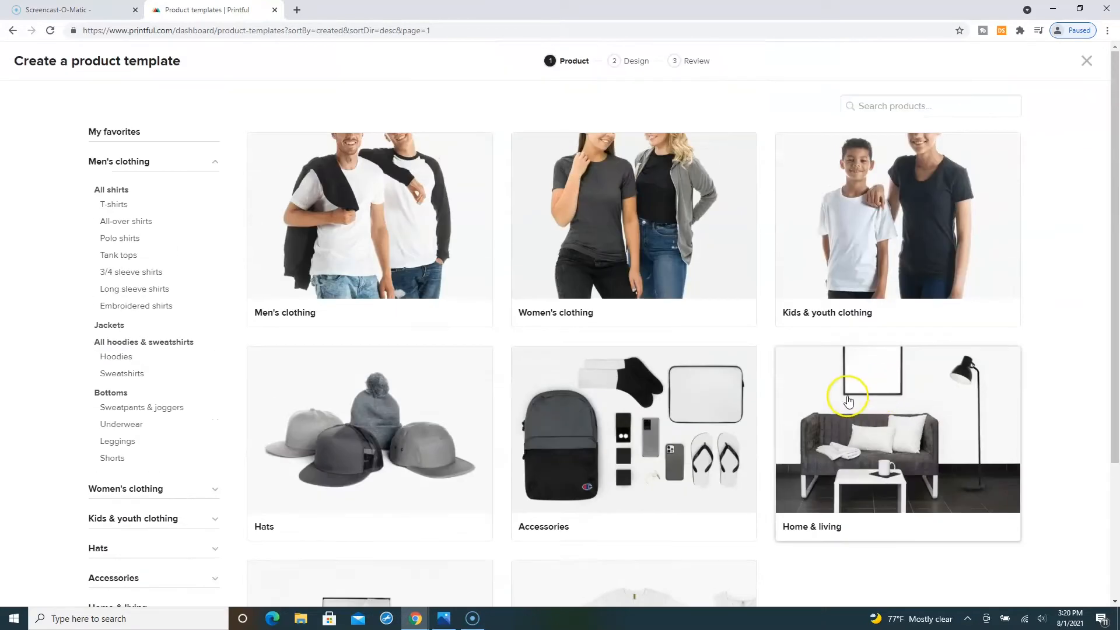
click(329, 220)
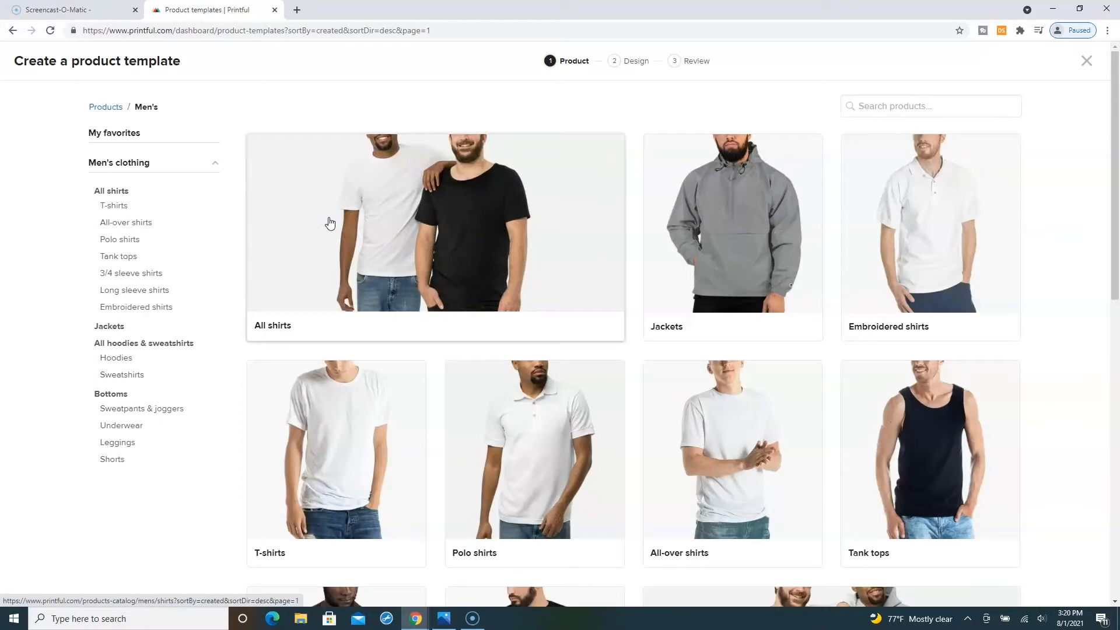
click(448, 236)
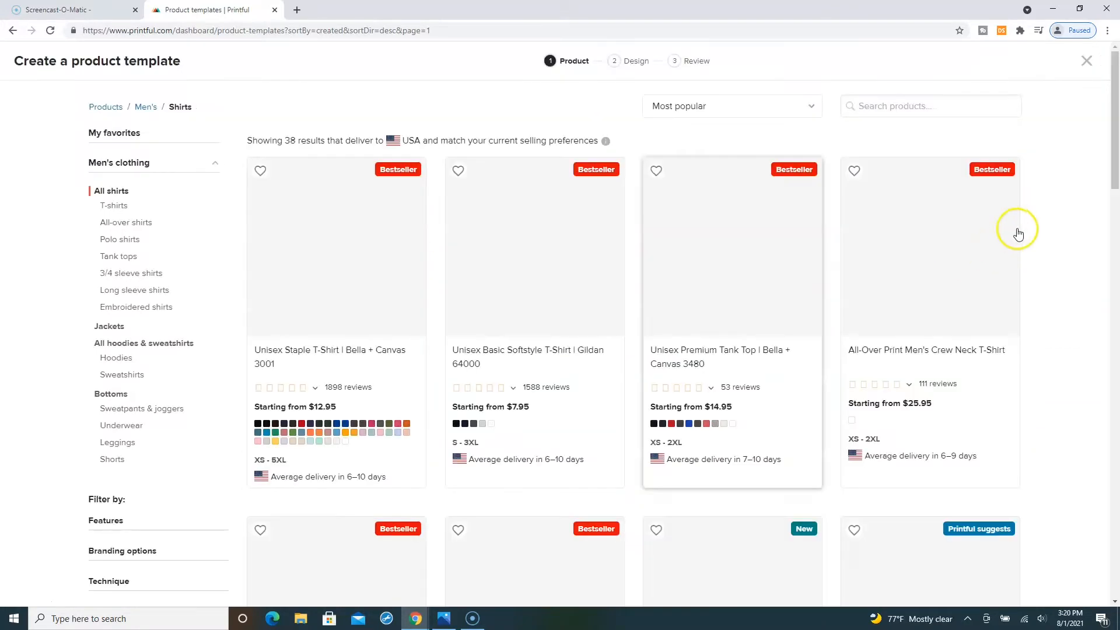
mouse_move(1115, 79)
mouse_down()
mouse_move(1115, 342)
mouse_move(1115, 77)
mouse_up()
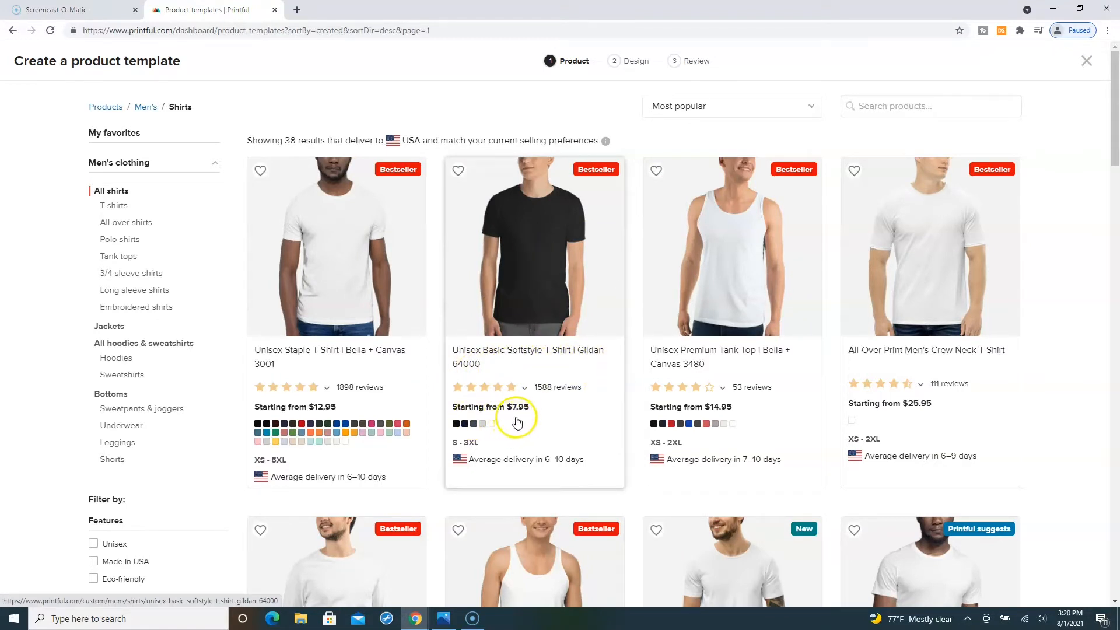
click(546, 252)
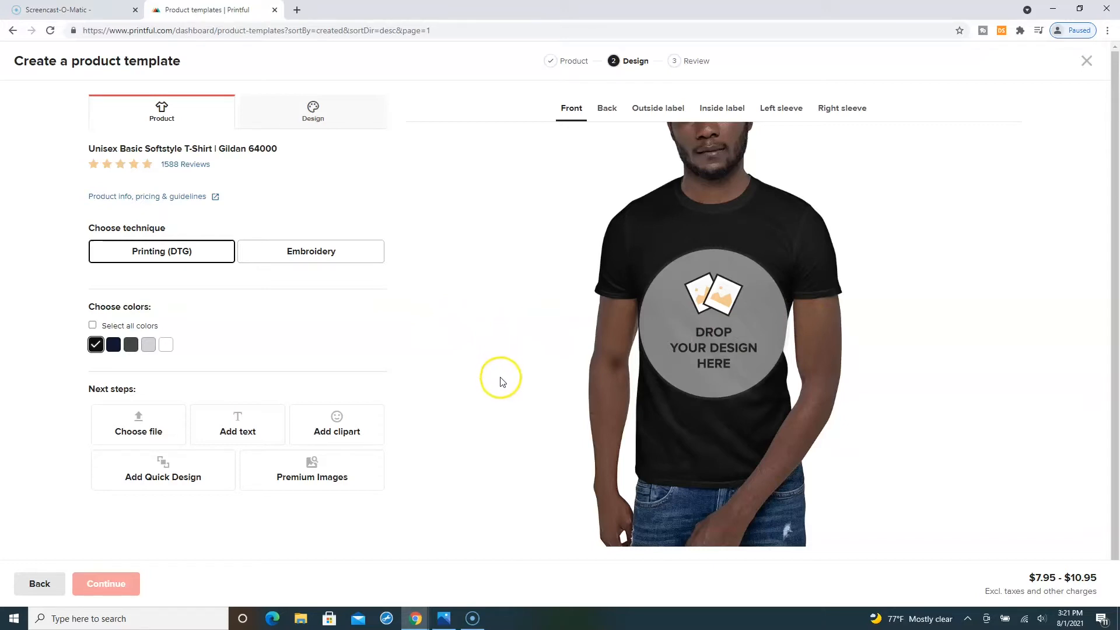
Browse the premium images available as artwork and return to the design layers overview
click(314, 463)
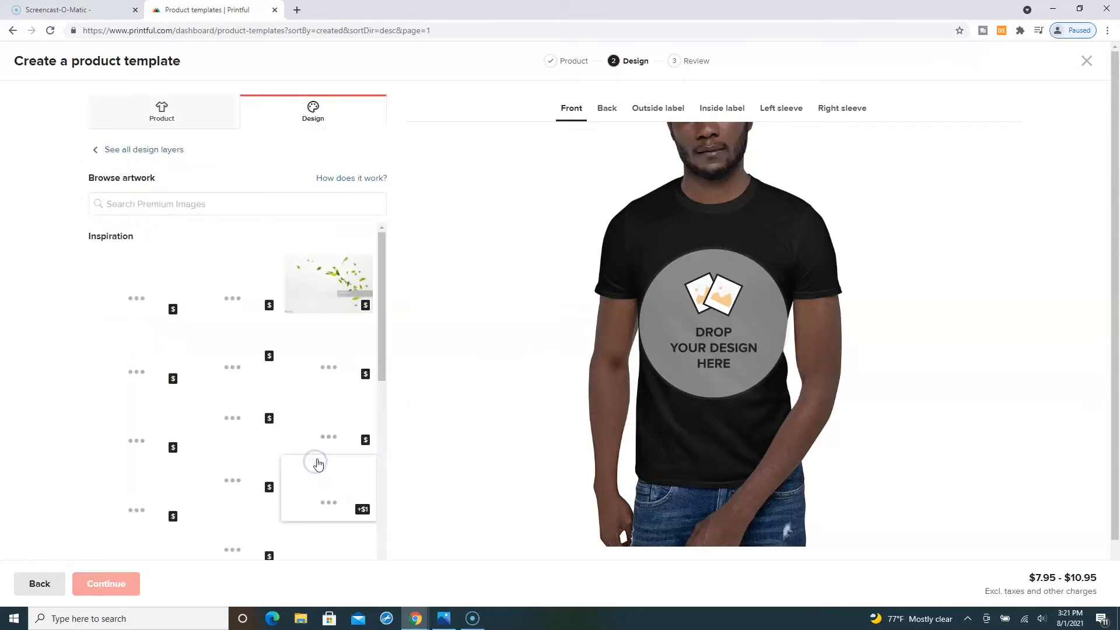
drag(380, 294, 392, 315)
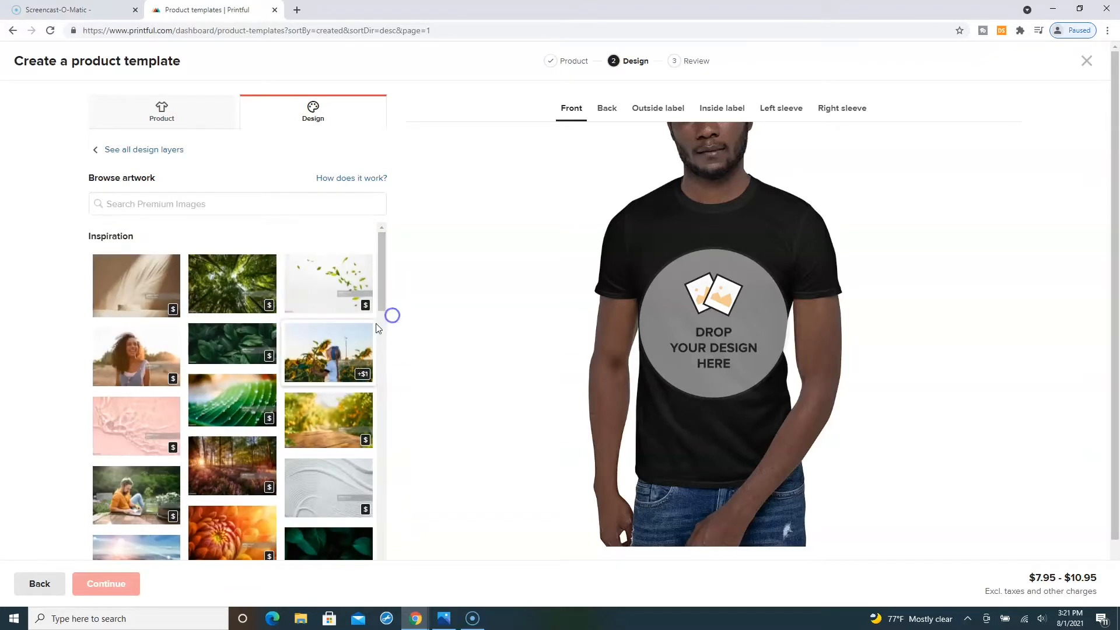
click(119, 151)
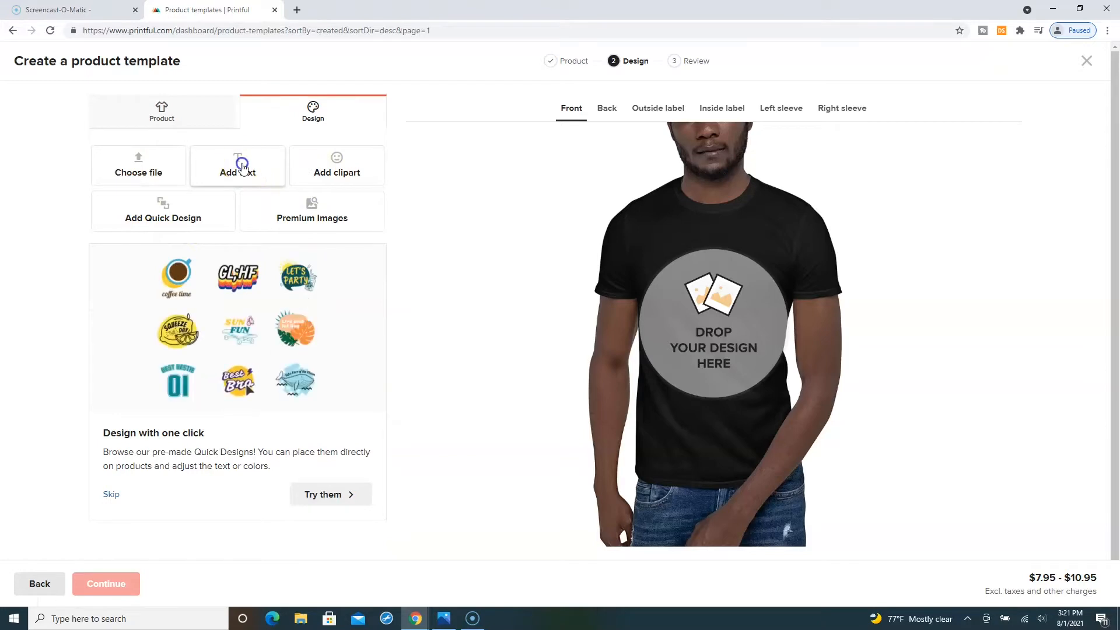
Add a text layer reading "Live Love Life" to the front of the T-shirt
click(243, 167)
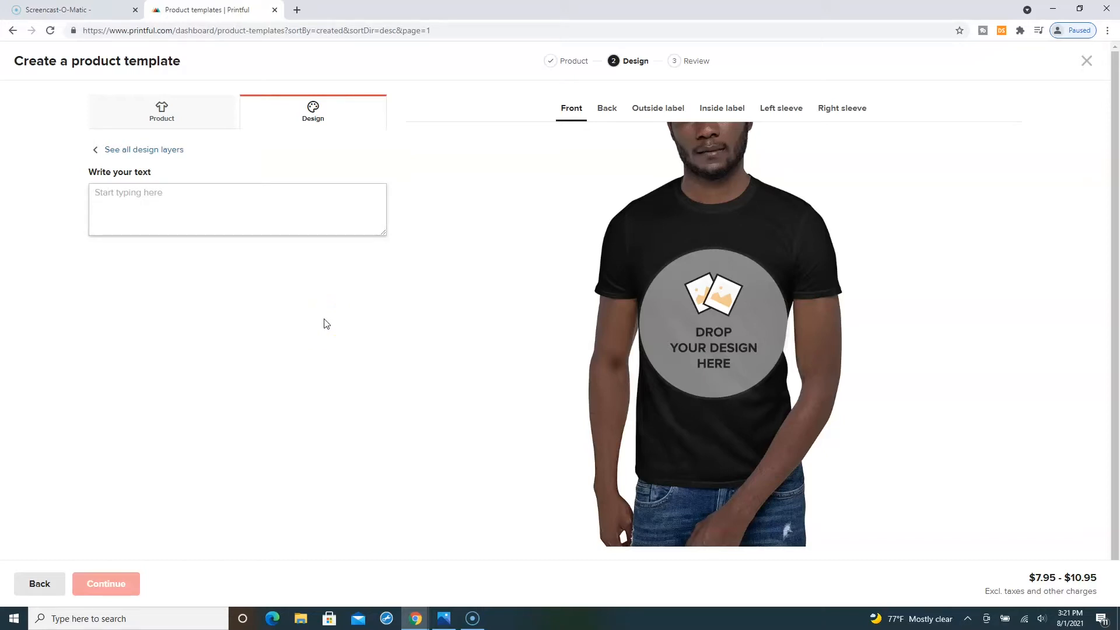
text(Live)
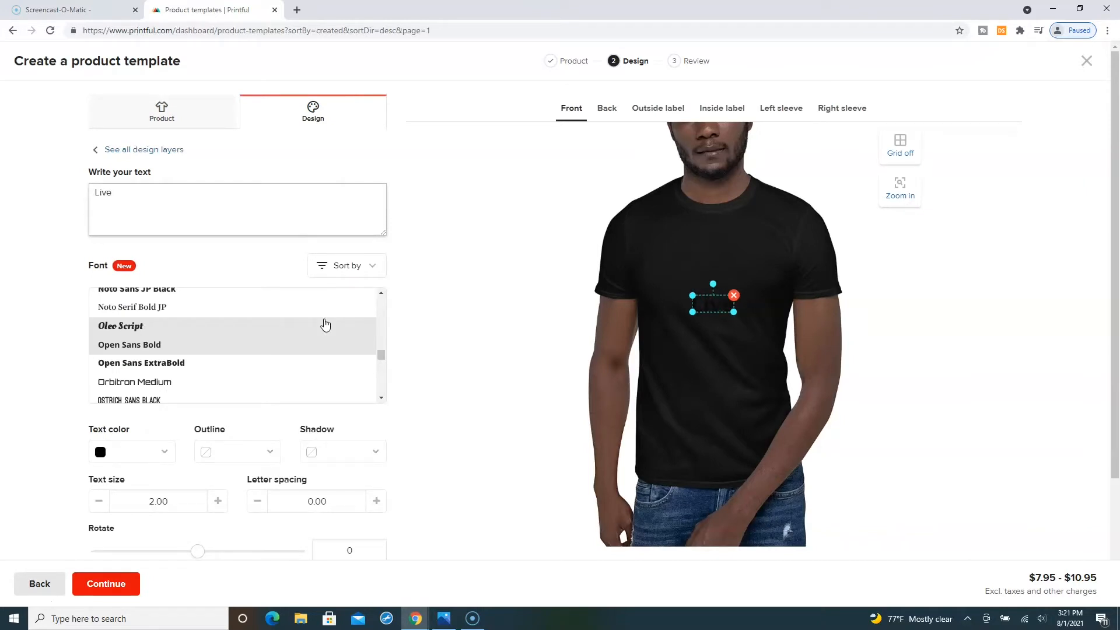
text( Love )
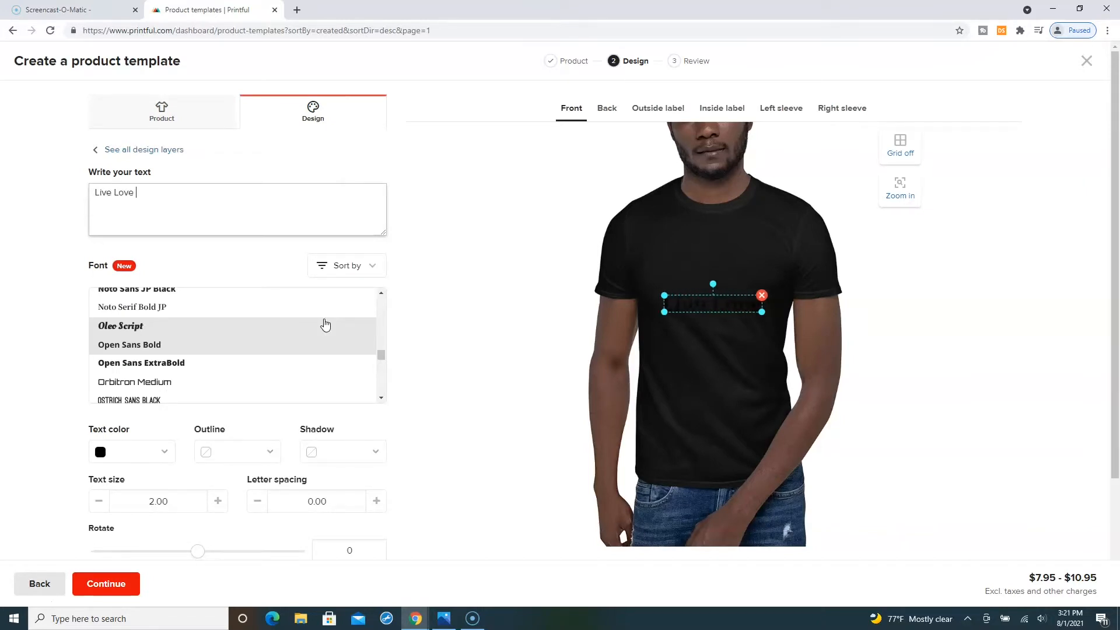
text(Lifee)
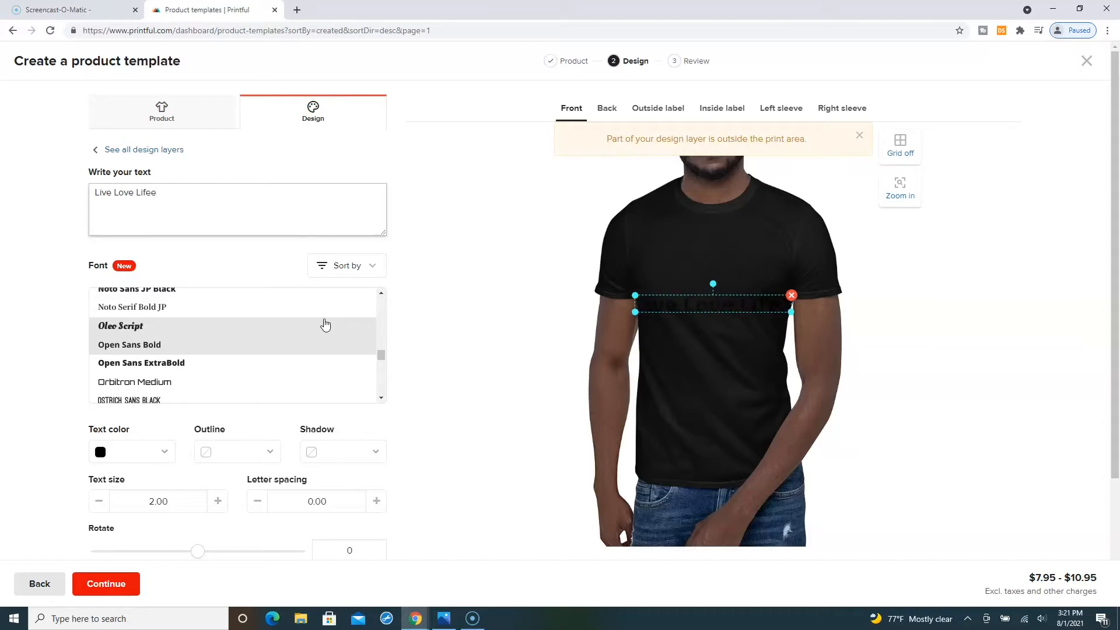
key(BackSpace)
Try Open Sans ExtraBold on the "Live Love Life" text, browse the other fonts and set it to Pacifico
click(175, 325)
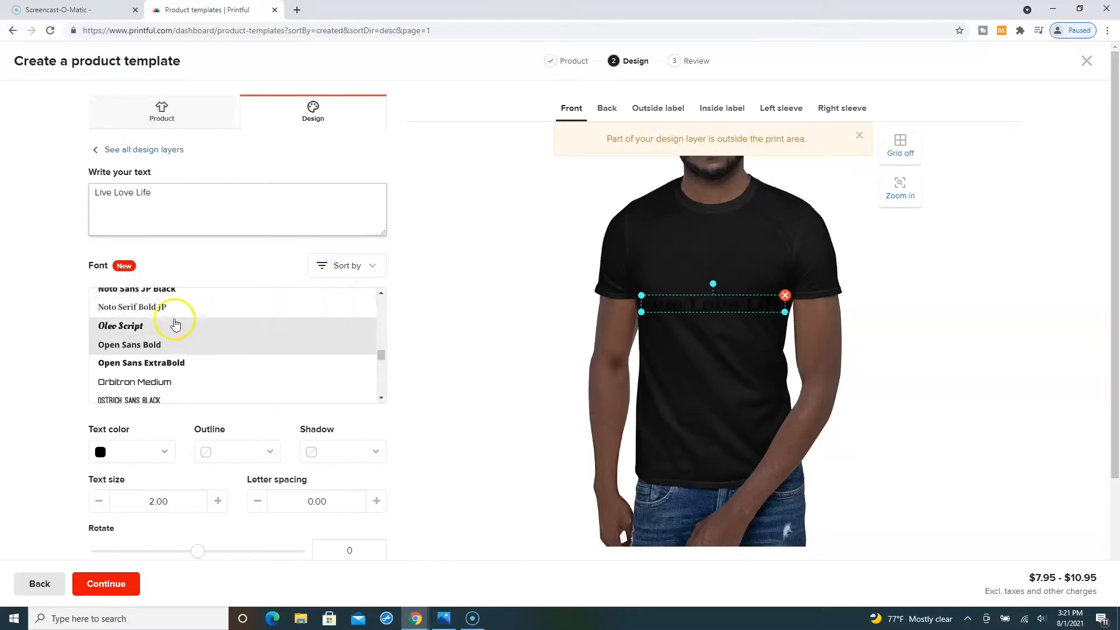
click(182, 362)
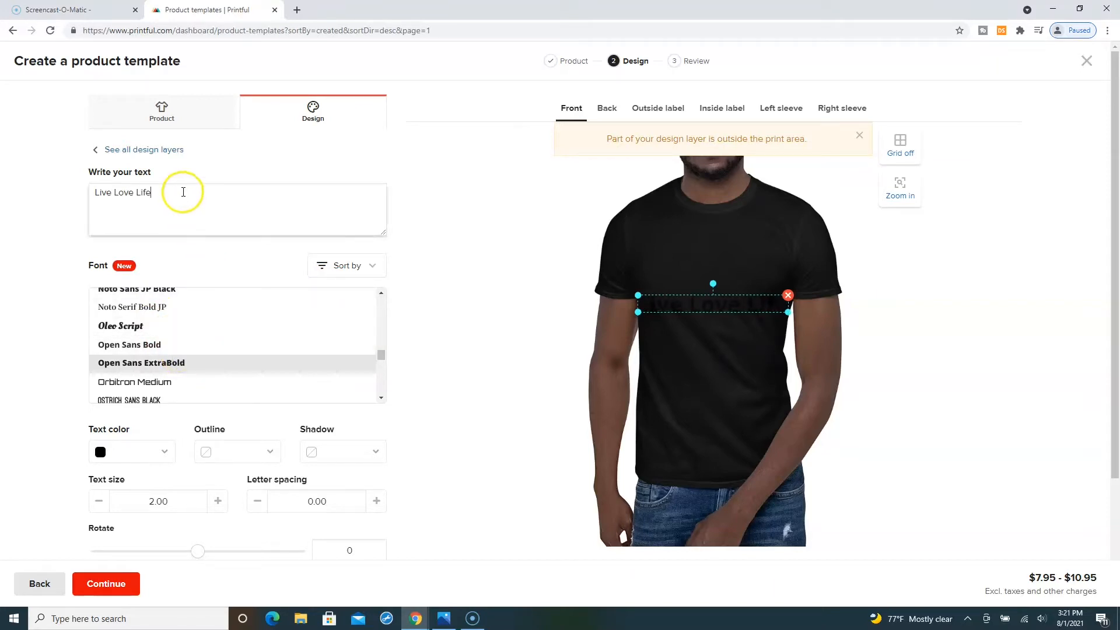
drag(183, 192, 70, 190)
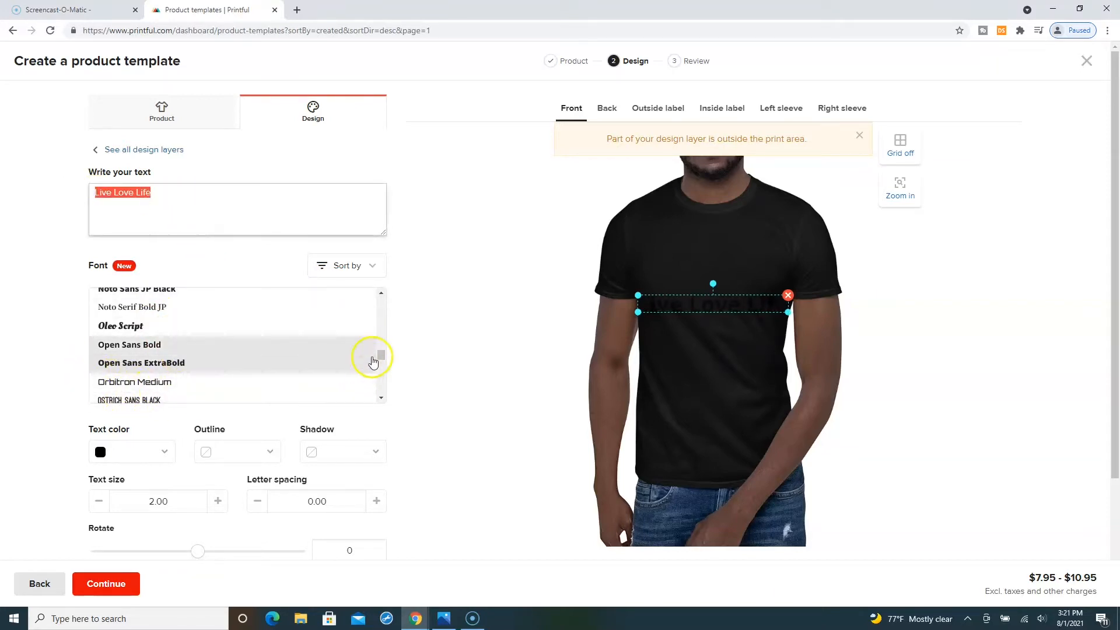
click(382, 400)
click(383, 399)
click(382, 399)
click(382, 399)
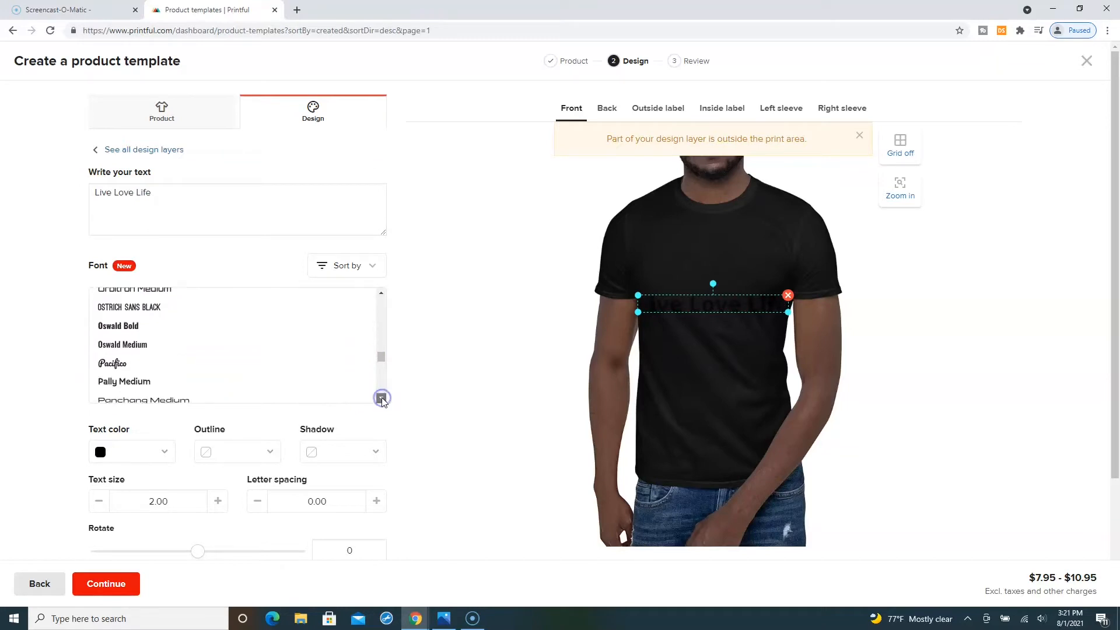
click(382, 398)
click(381, 398)
click(381, 293)
click(380, 292)
click(381, 293)
click(380, 293)
click(381, 293)
click(381, 293)
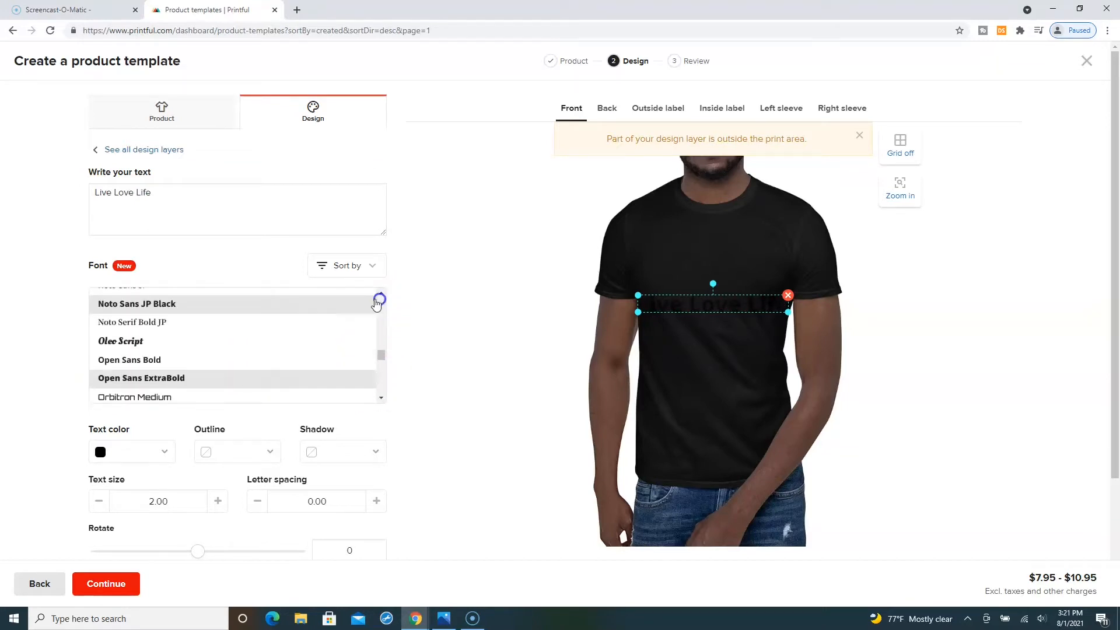
click(382, 399)
click(383, 399)
click(382, 399)
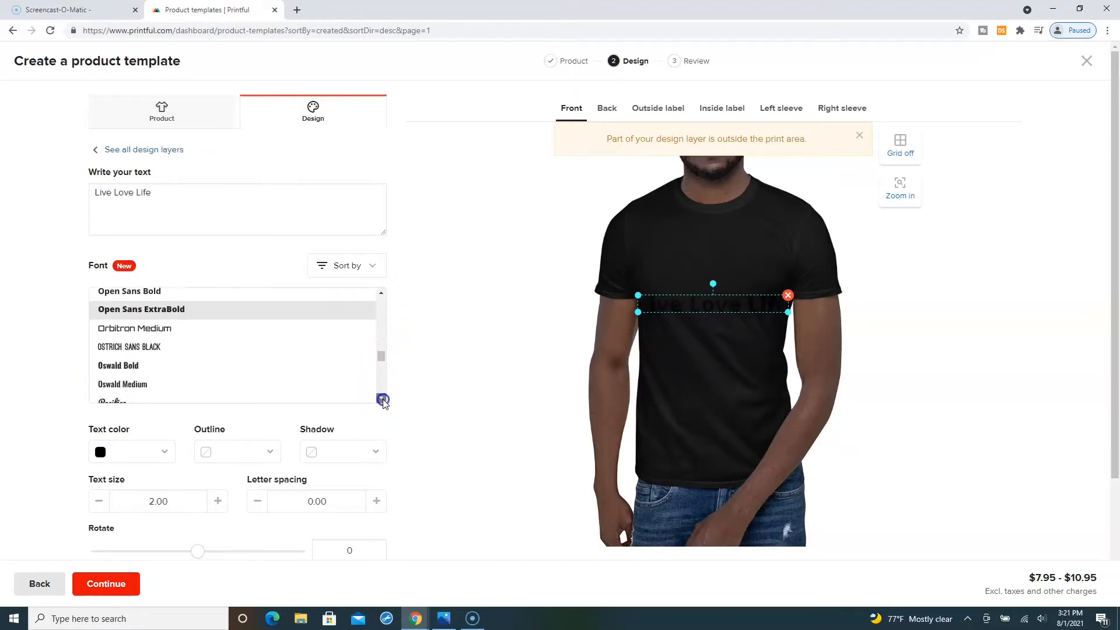
click(383, 399)
click(123, 382)
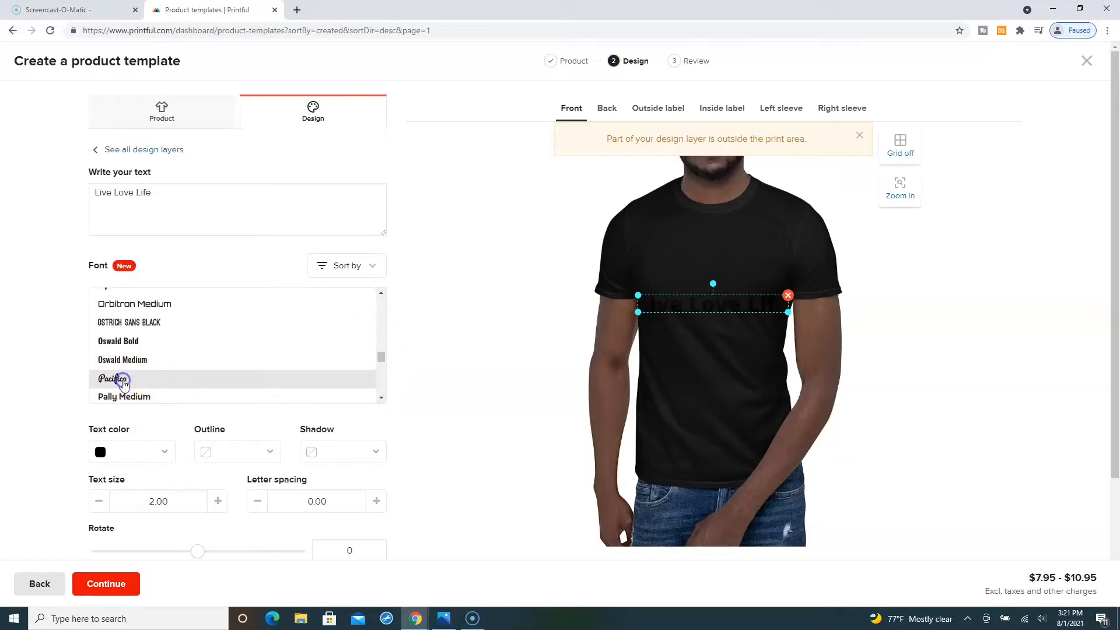
click(123, 357)
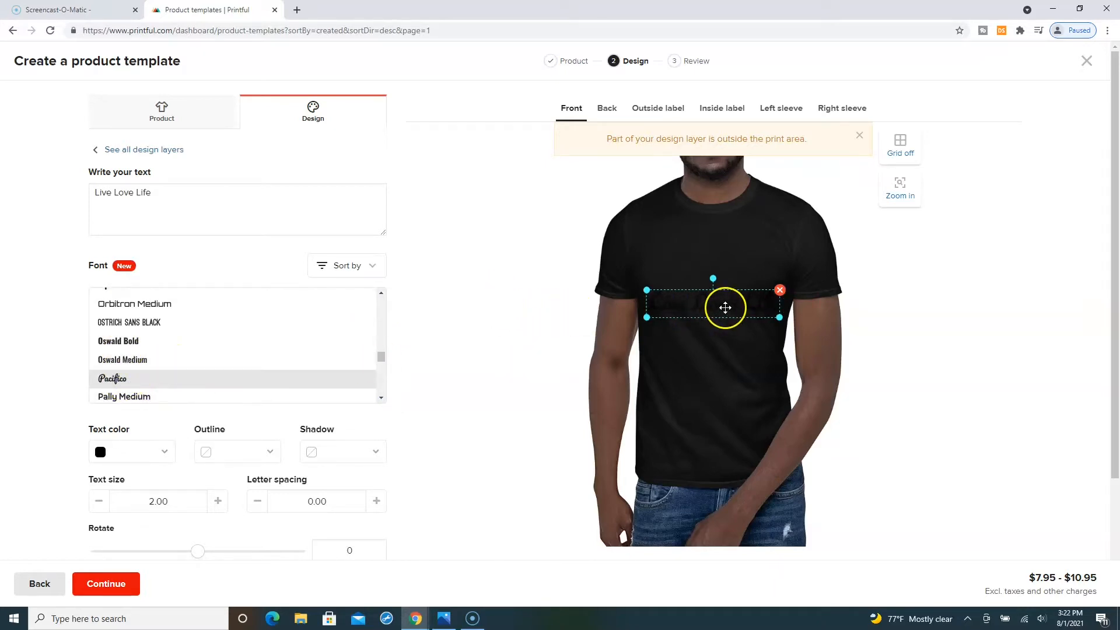
Nudge the text layer slightly on the shirt front and set its text color to white
drag(725, 308, 727, 308)
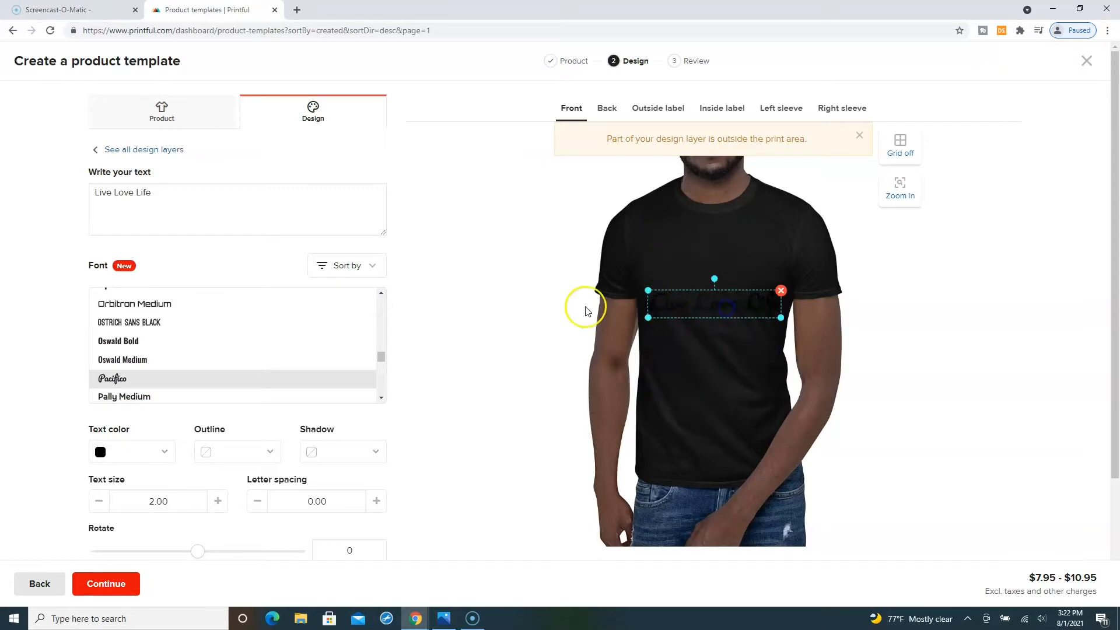
click(162, 453)
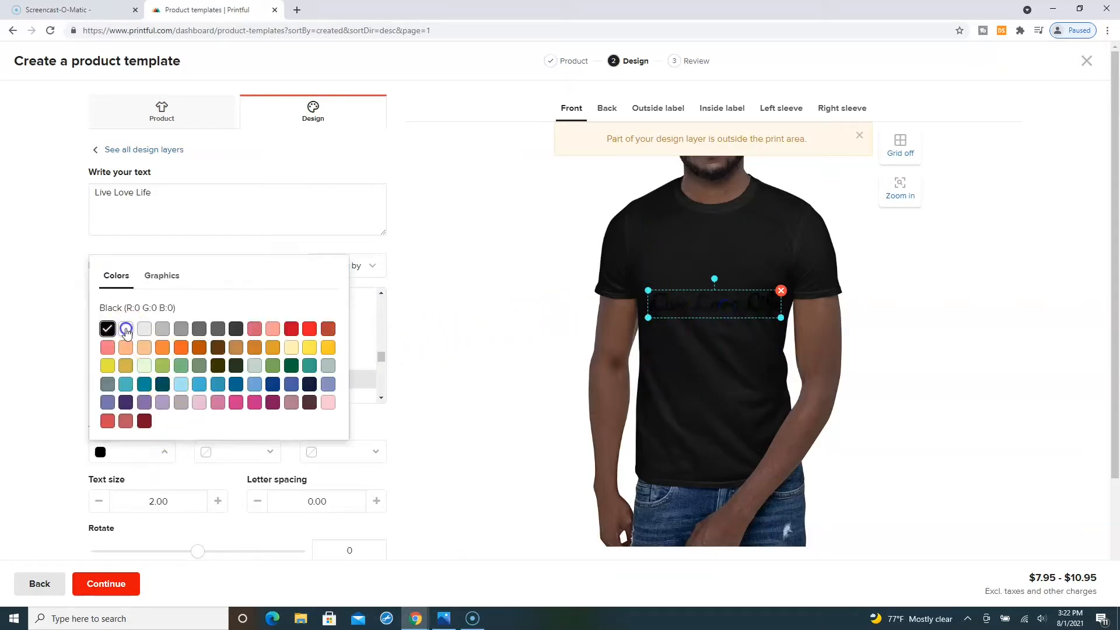
click(126, 330)
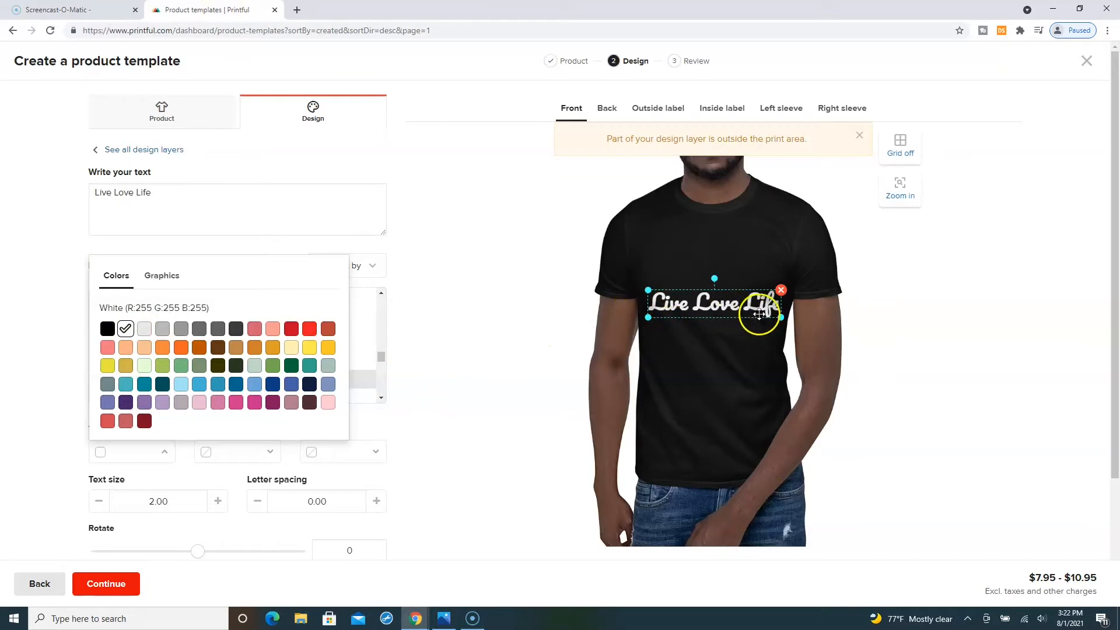
Shrink the white text to a text size of about 1.58 and place it centered higher on the chest
drag(781, 317, 723, 252)
click(498, 353)
scroll(499, 353, down, 3)
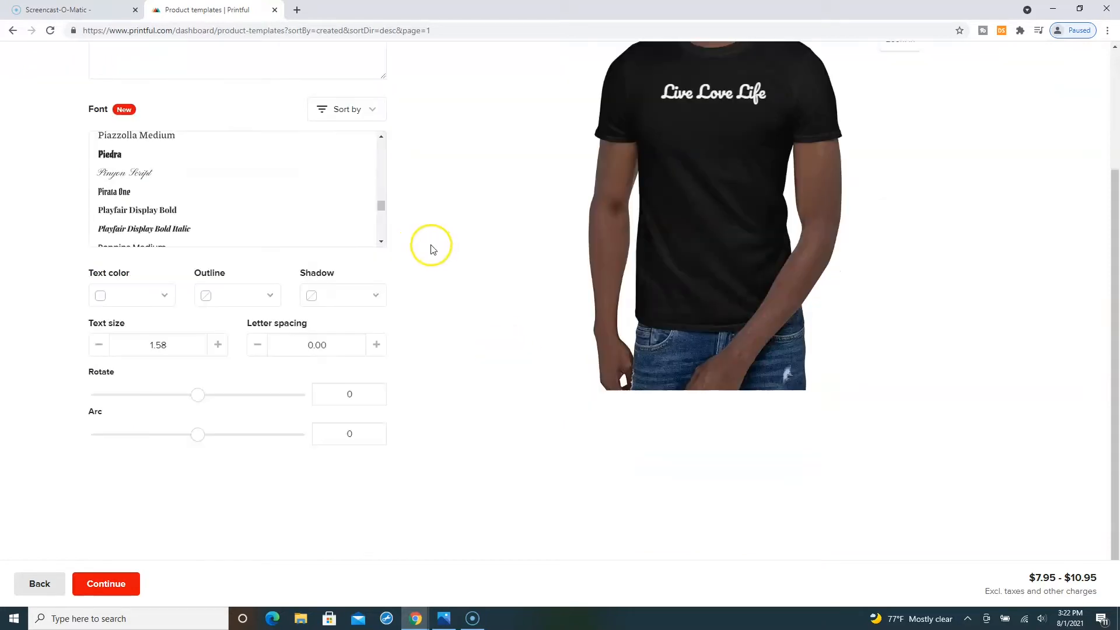
Curve the "Live Love Life" text with an arc of 68 and return to the design layers
drag(200, 437, 218, 435)
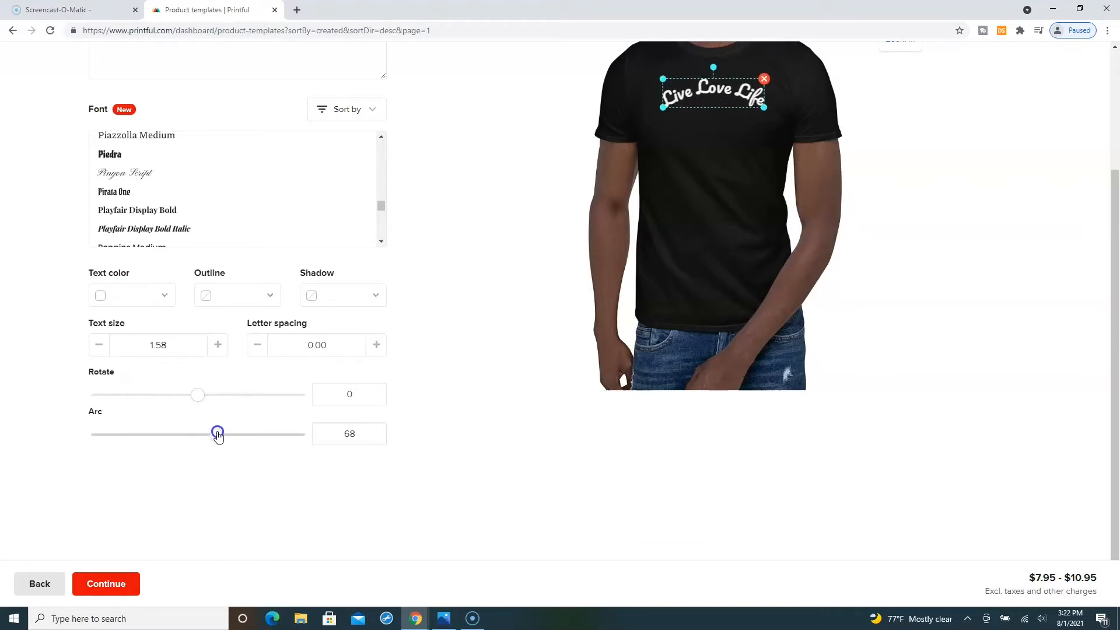
click(527, 282)
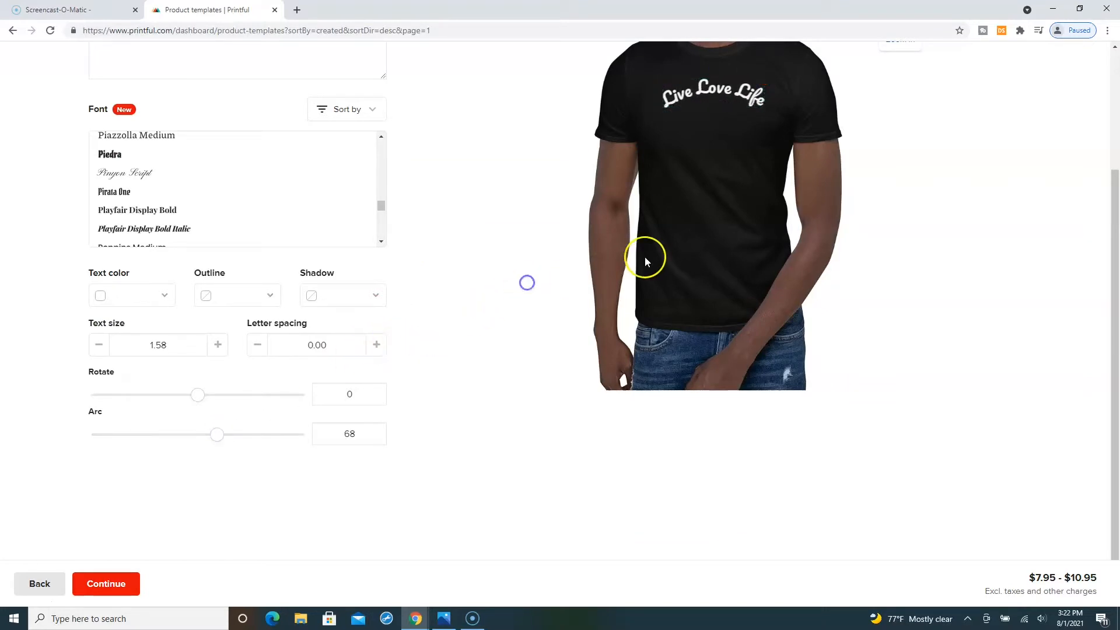
scroll(472, 278, up, 3)
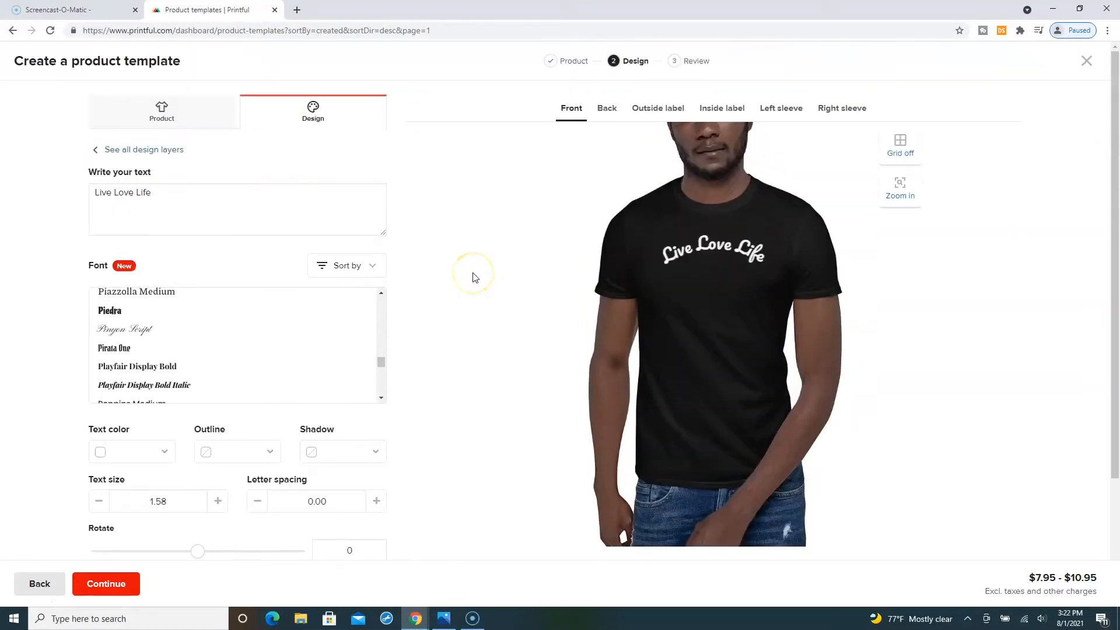
click(154, 149)
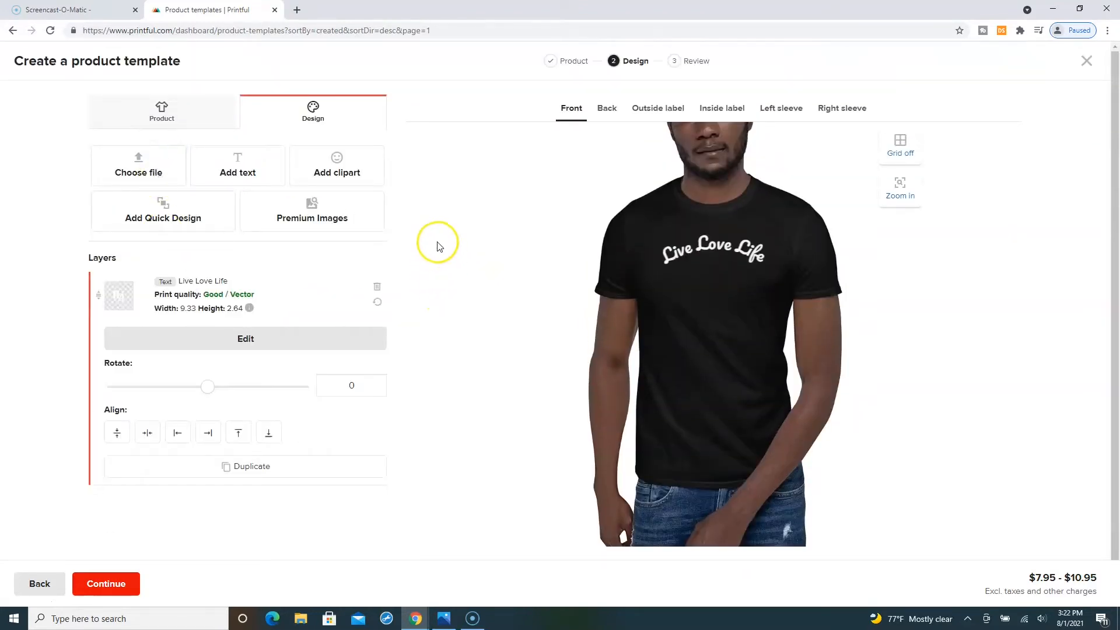
Add the Two clouds clipart from the Wild weather set below the text, enlarged to about 9.41 wide by 7.55 high
click(337, 166)
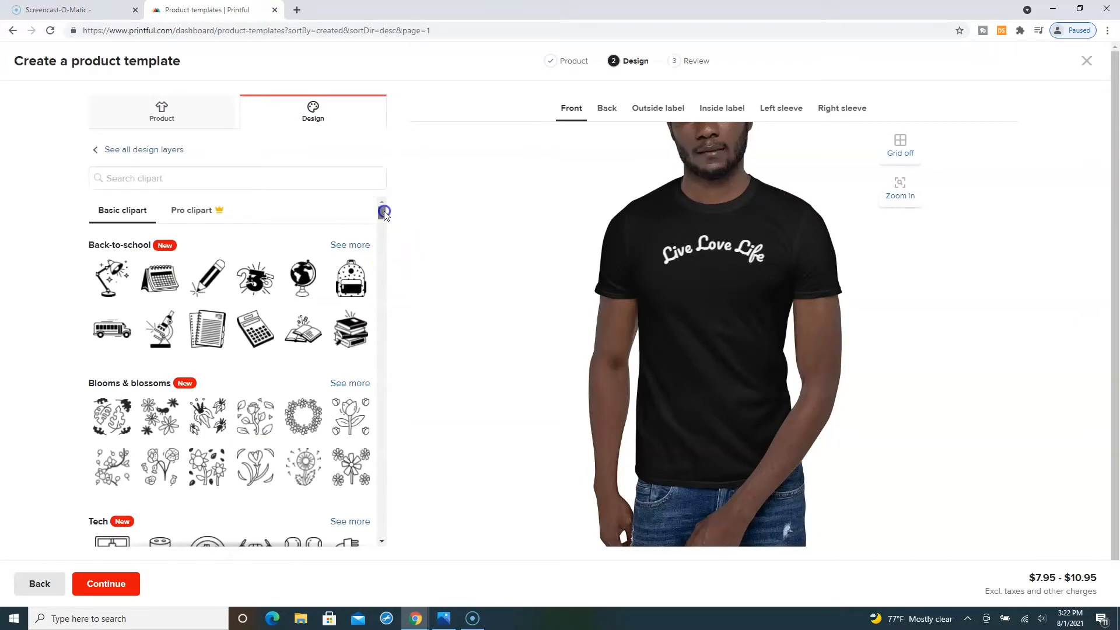
drag(385, 219, 381, 226)
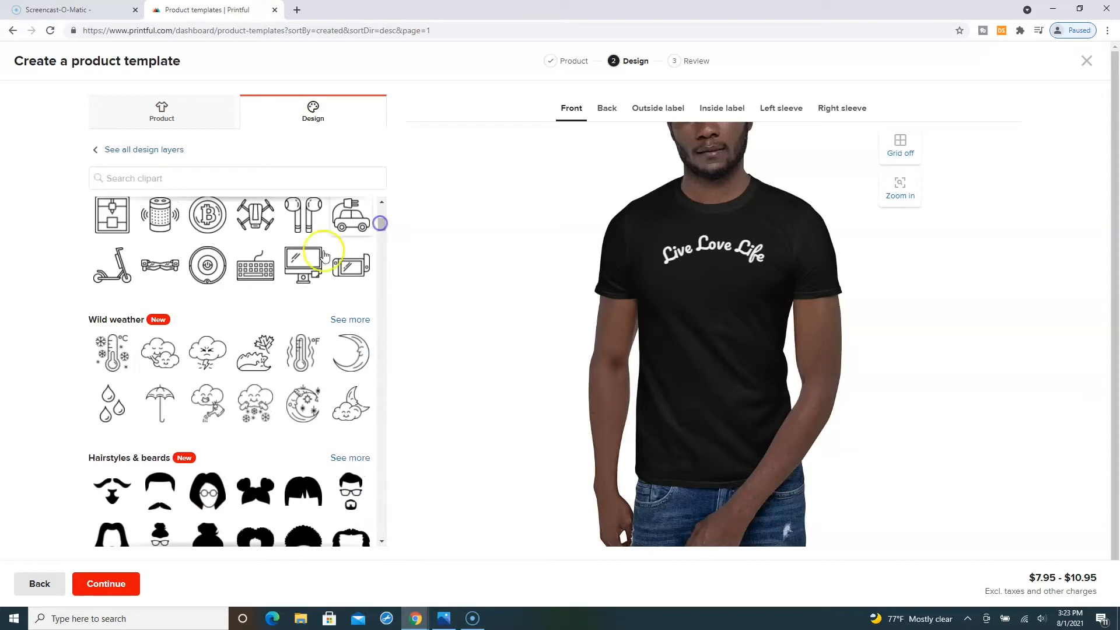
click(348, 418)
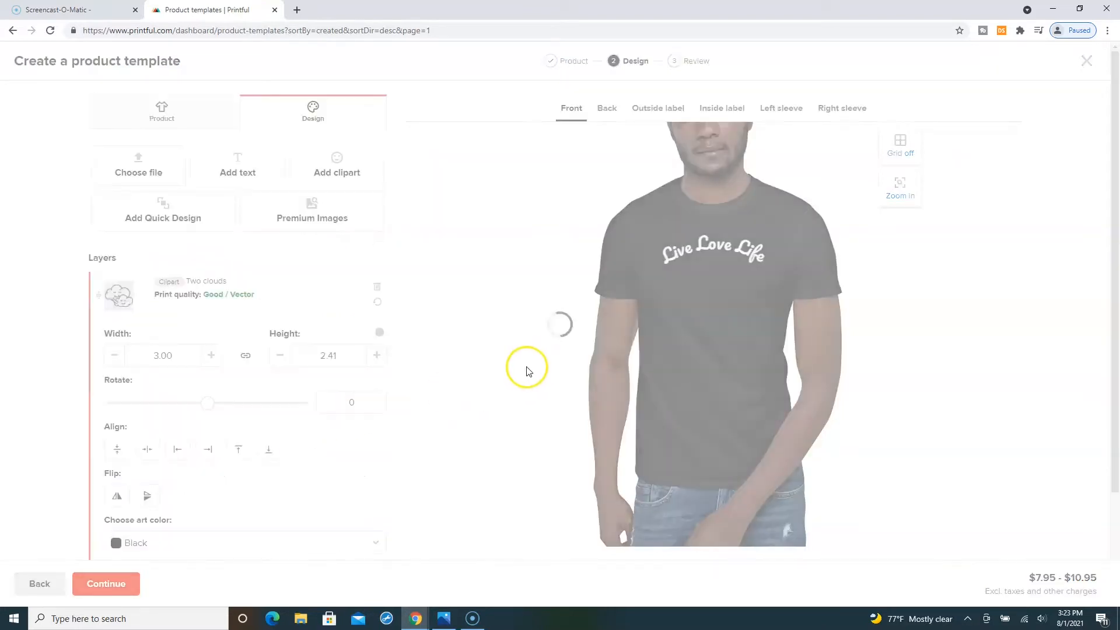
drag(691, 311, 657, 268)
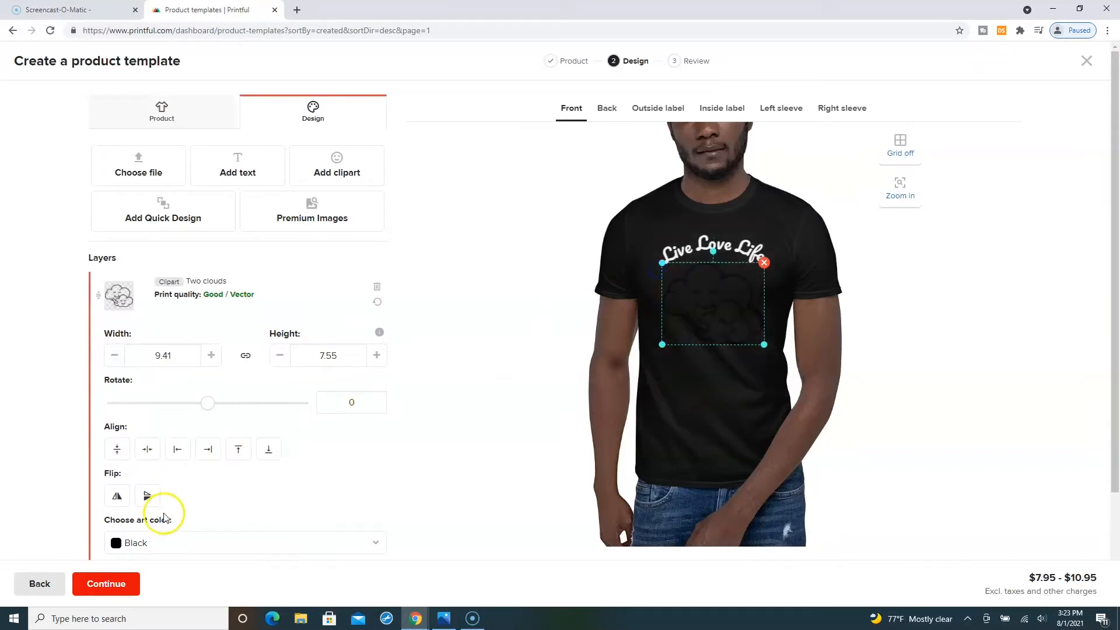
Set the art color of the Two clouds clipart to White
click(376, 544)
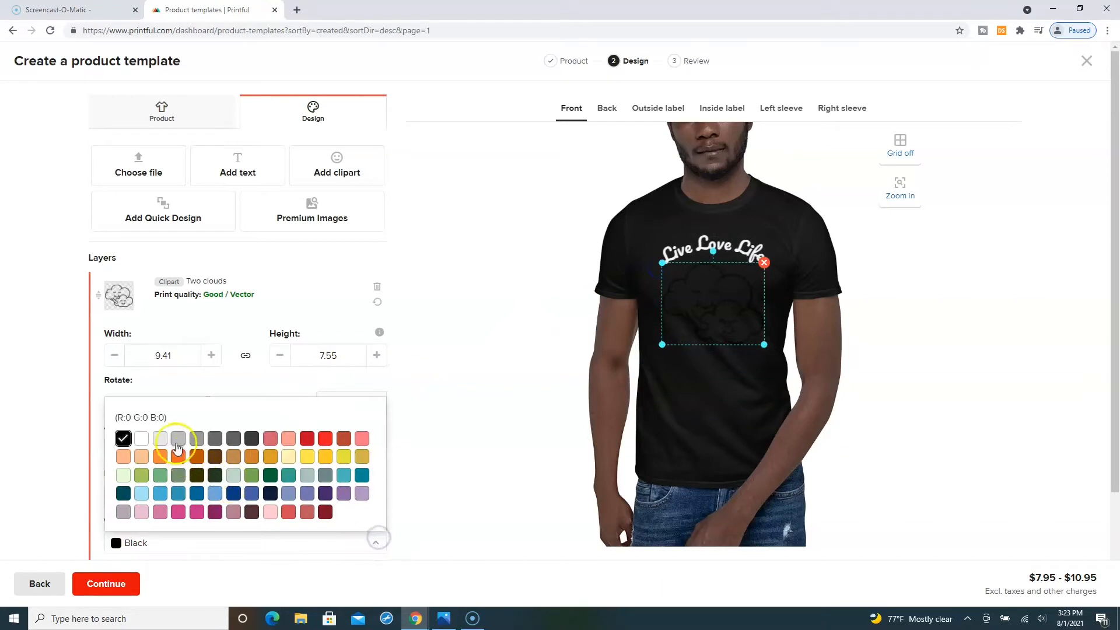
click(143, 437)
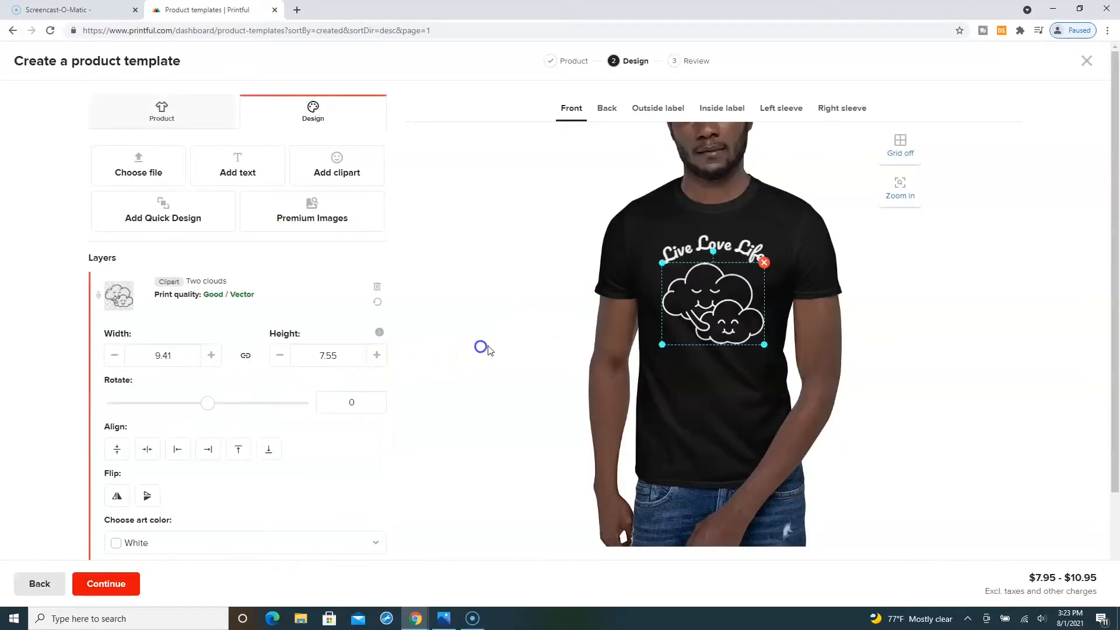
click(542, 355)
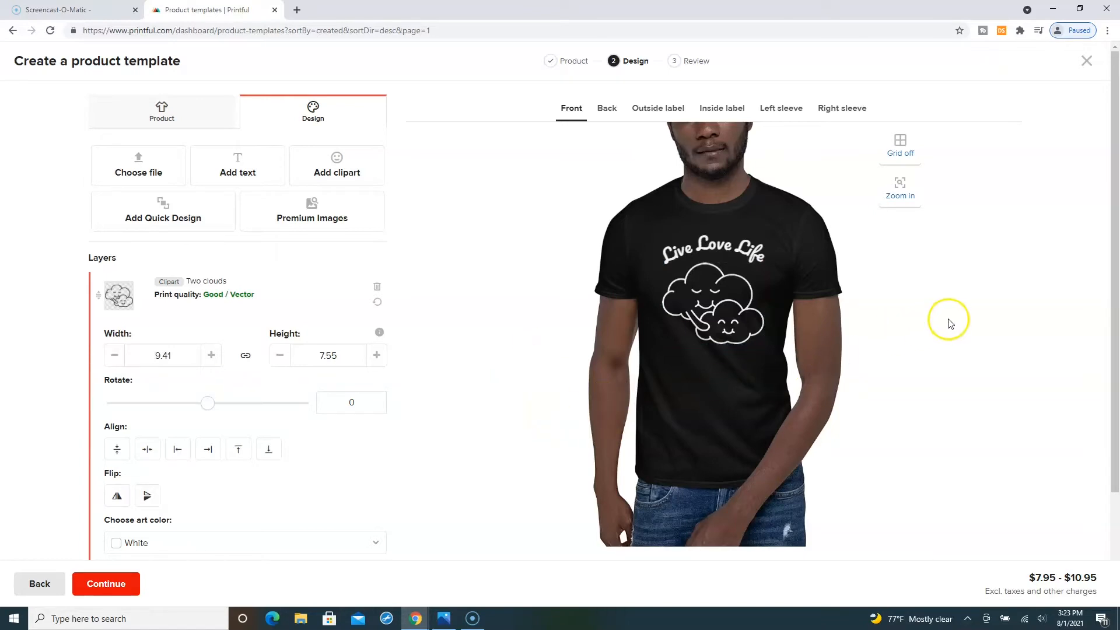
click(1113, 210)
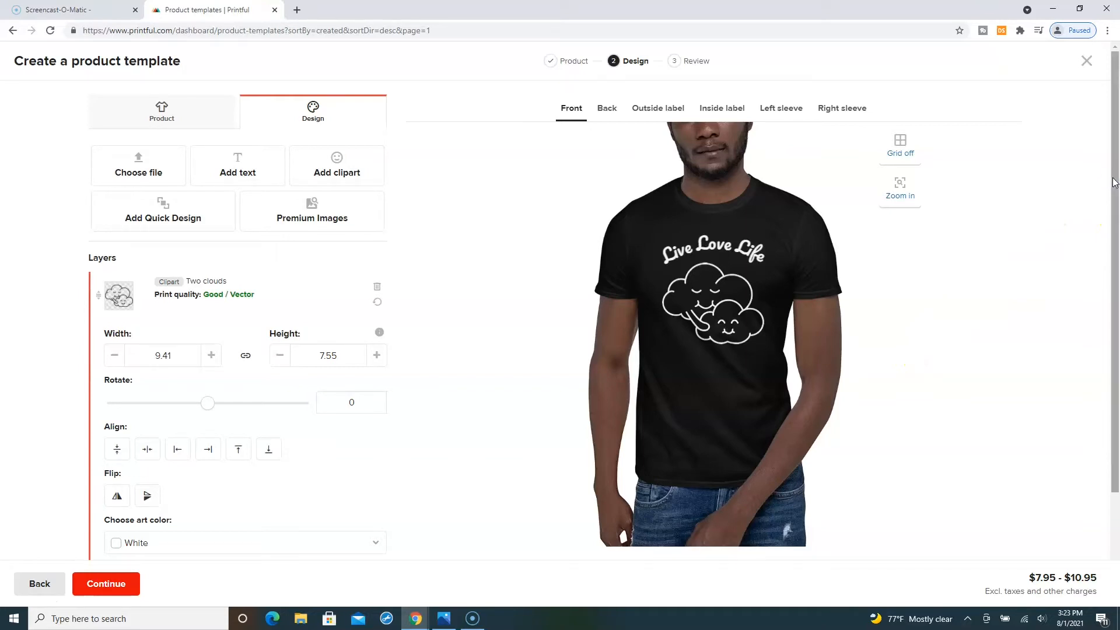
drag(1114, 182, 1107, 160)
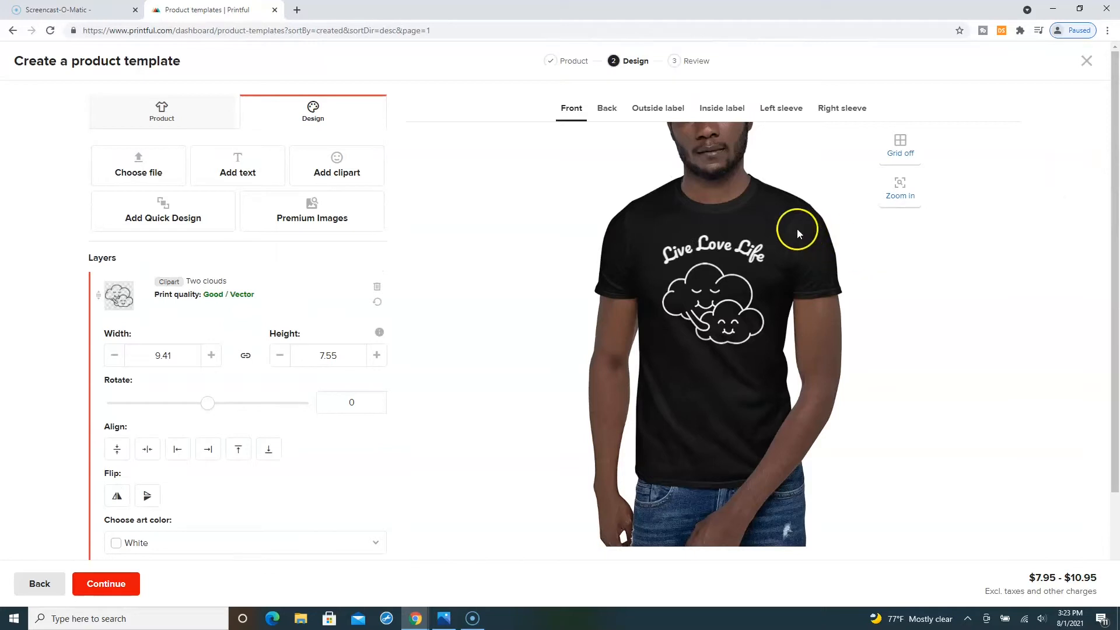
Look at the sleeve placements, then place the logo file streetwear-logo-template-featuring-urban-textures-2948.png from the file library on the inside label
click(782, 110)
click(840, 111)
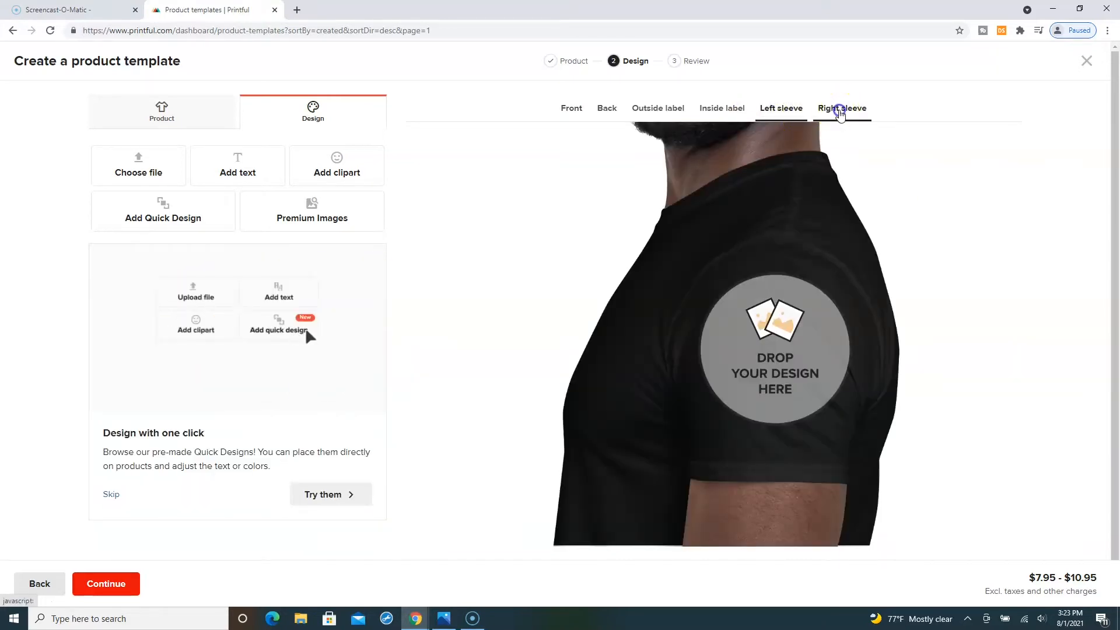
click(711, 112)
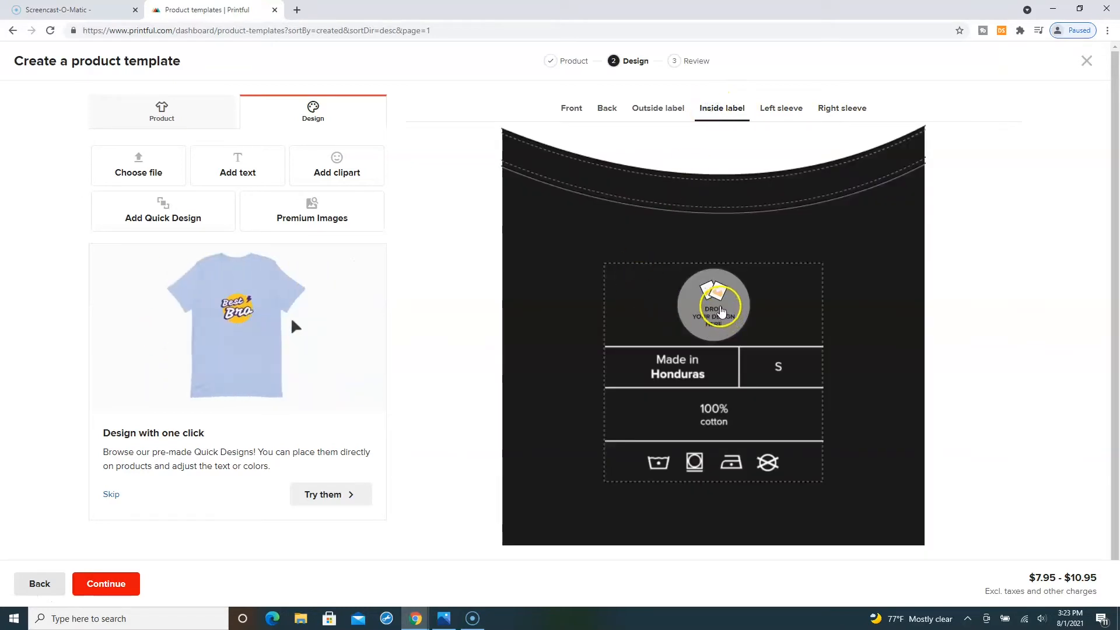
click(720, 307)
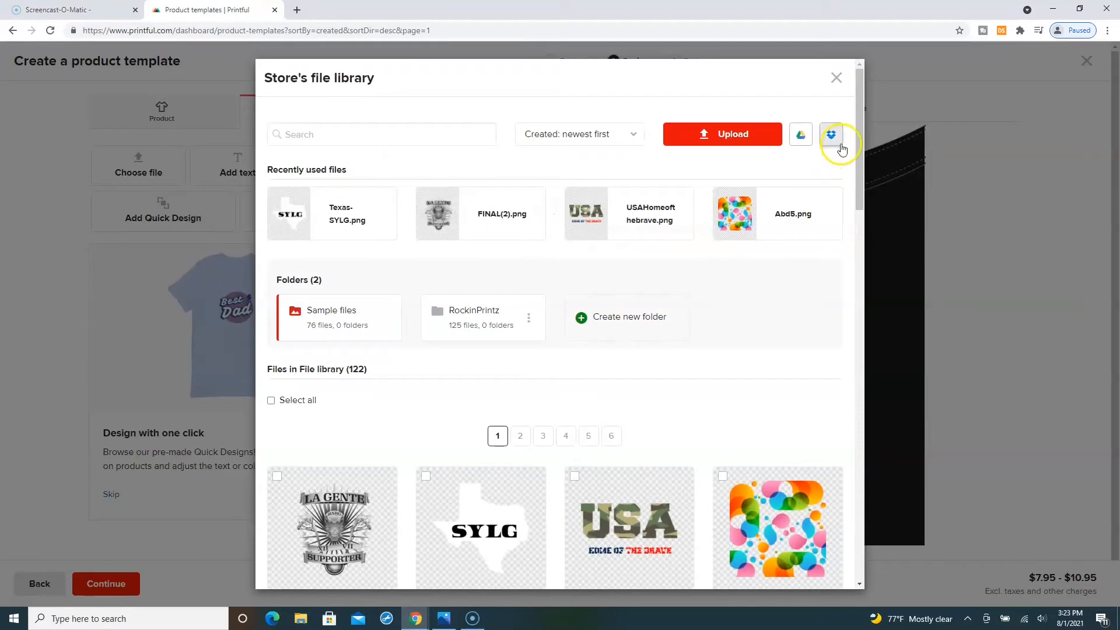
scroll(332, 487, down, 9)
click(332, 482)
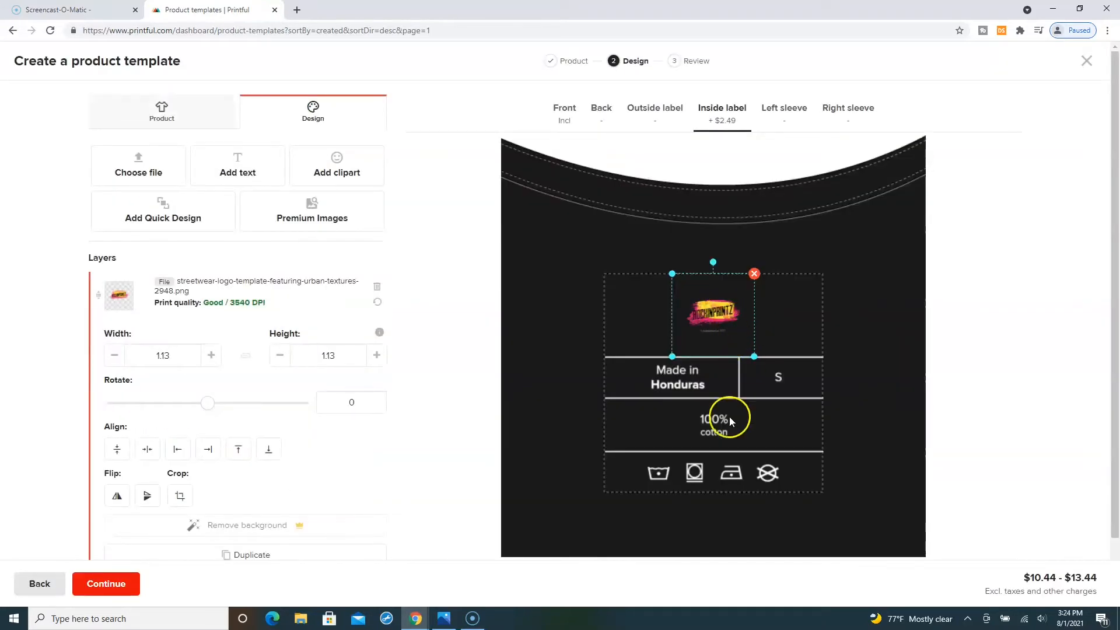
click(460, 395)
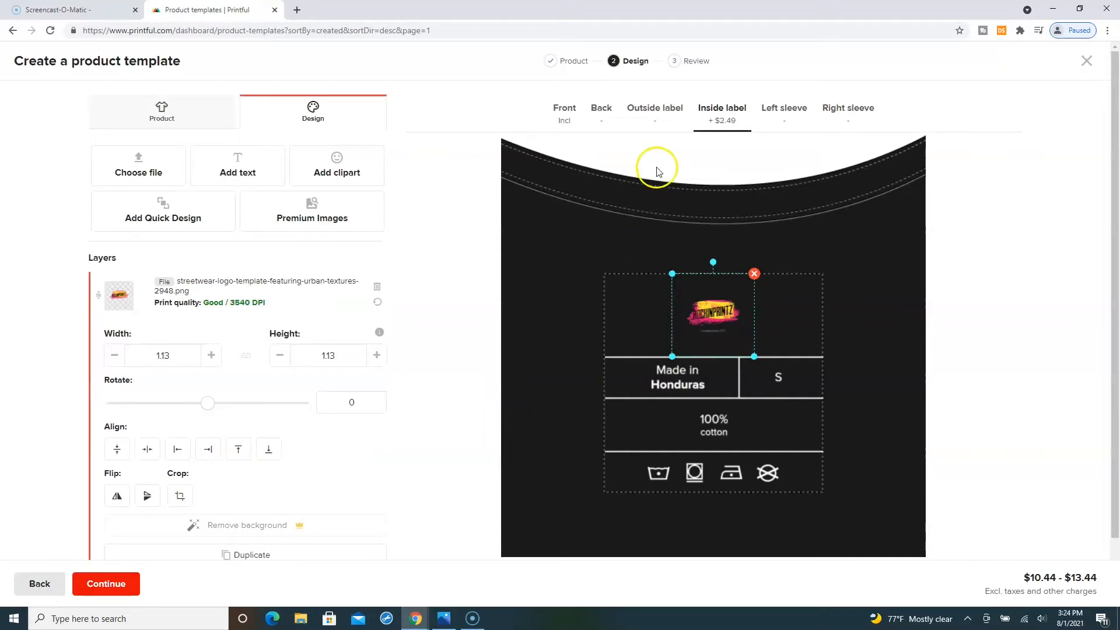
click(679, 149)
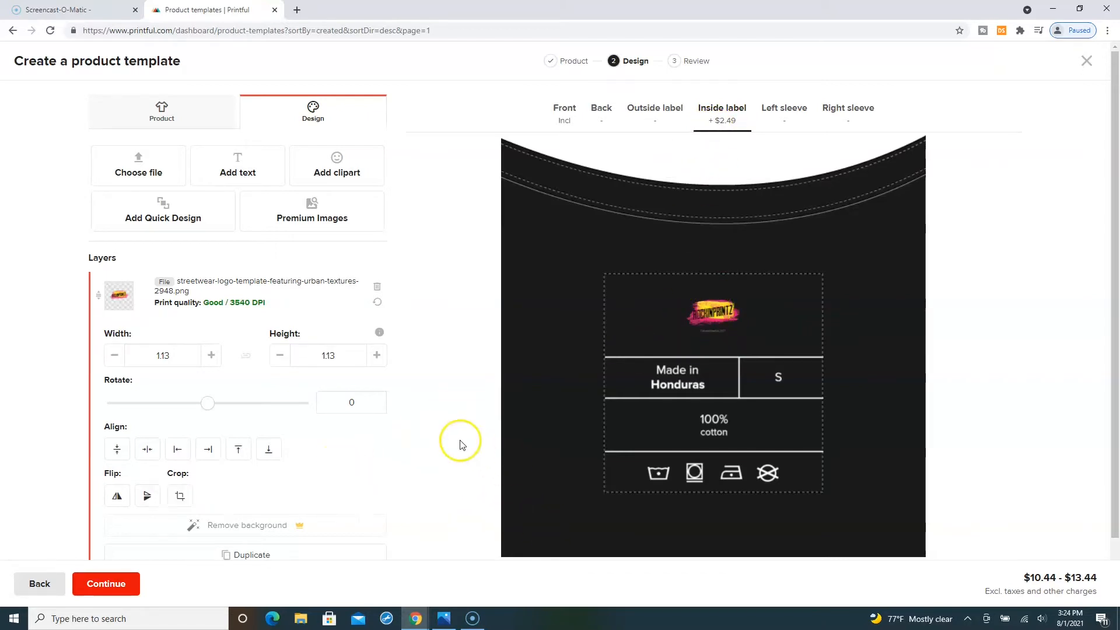
Finish the design, add all sizes from S to 3XL in the review and save the product template
click(107, 586)
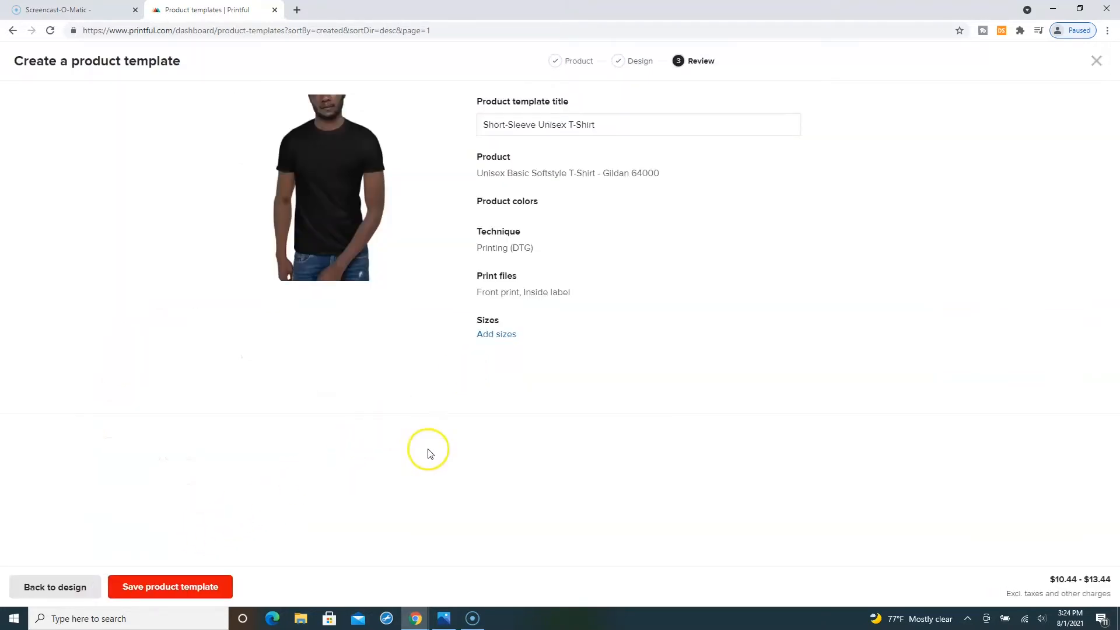
click(501, 336)
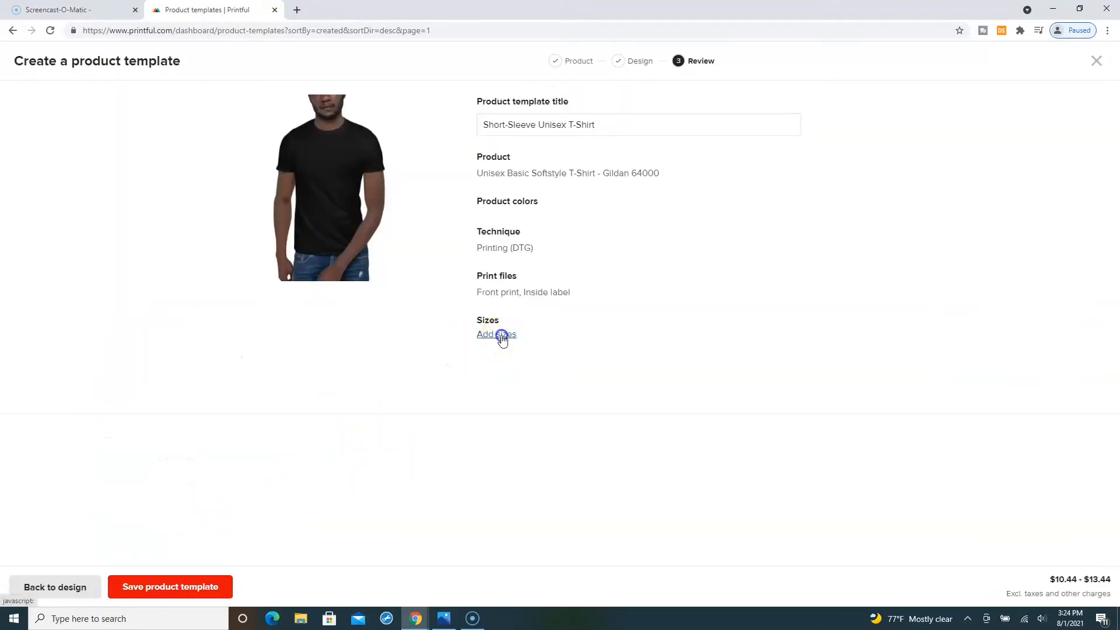
click(480, 334)
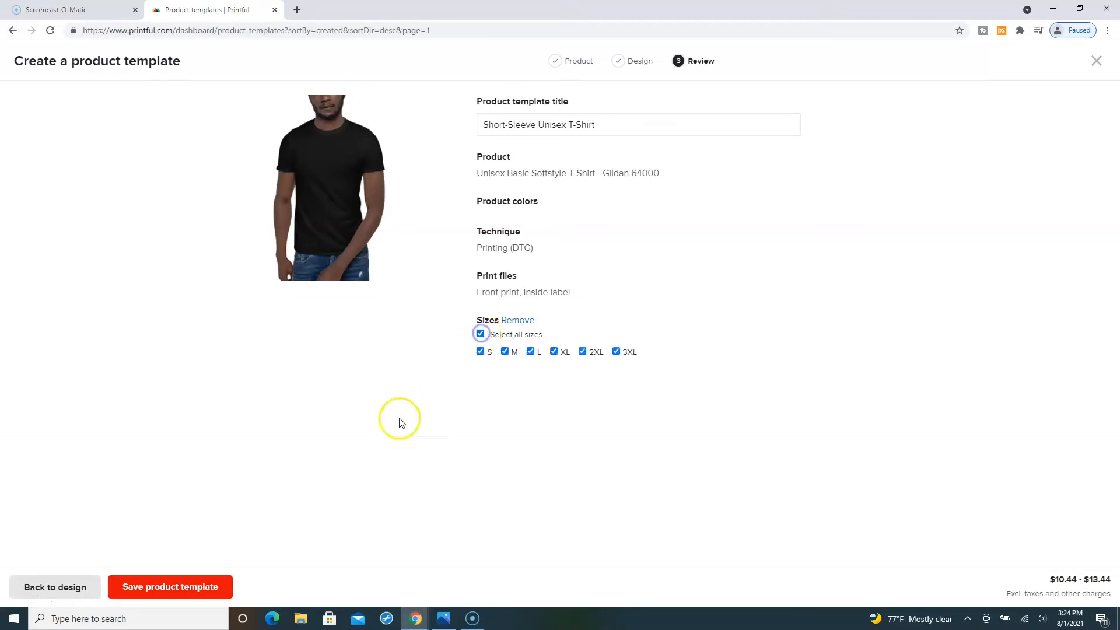
click(166, 585)
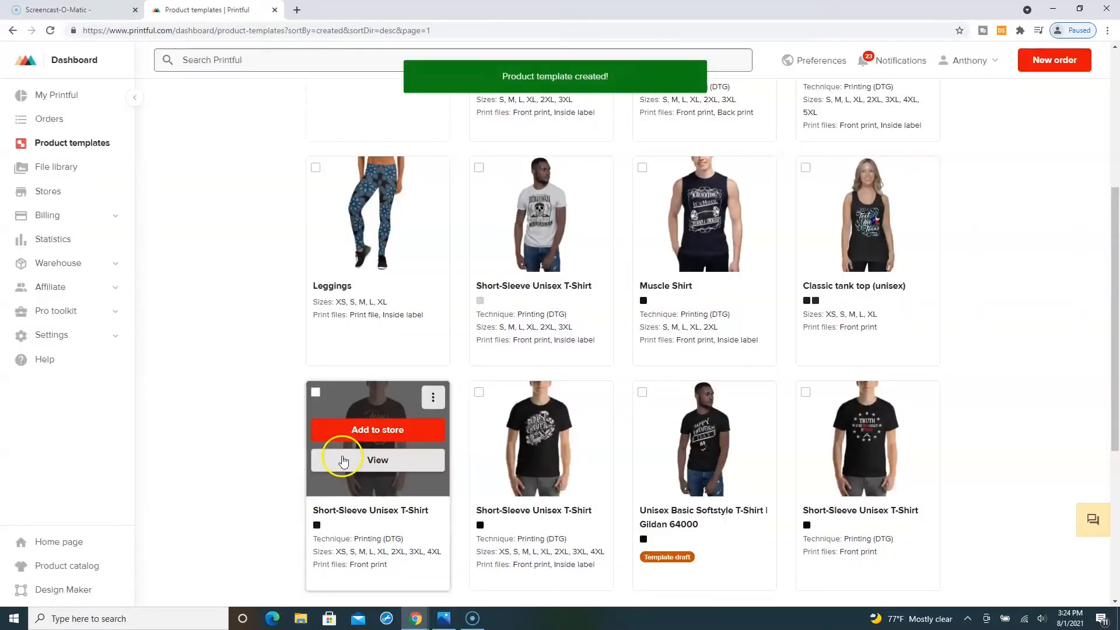
Start adding the new cloud T-shirt template to the RockinPrintzLLC Etsy store and proceed to its mockups
scroll(598, 347, up, 5)
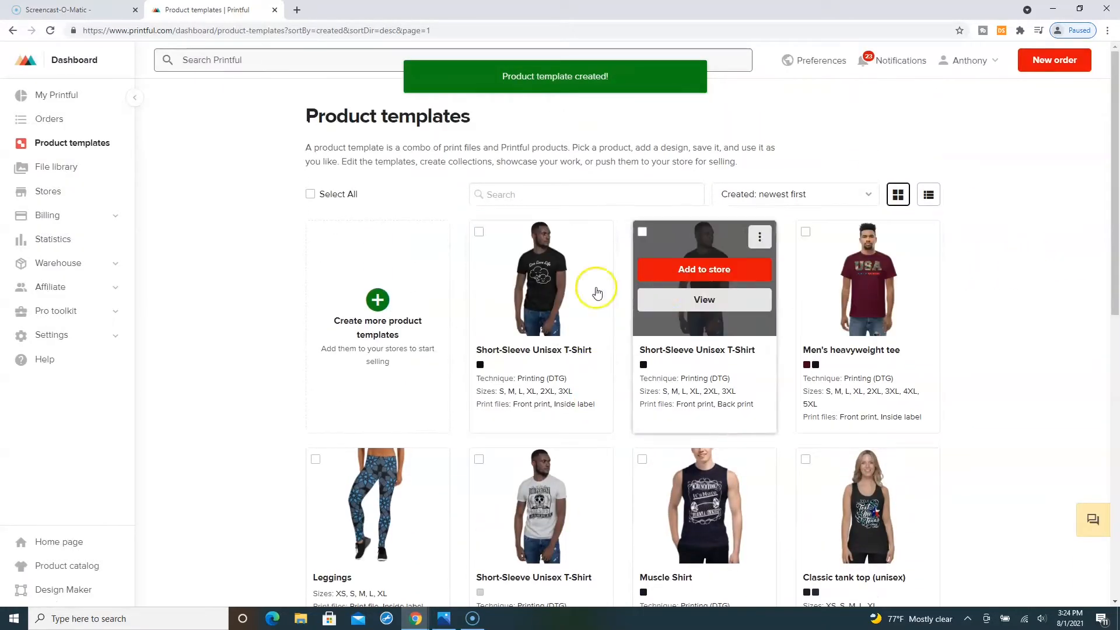
click(544, 269)
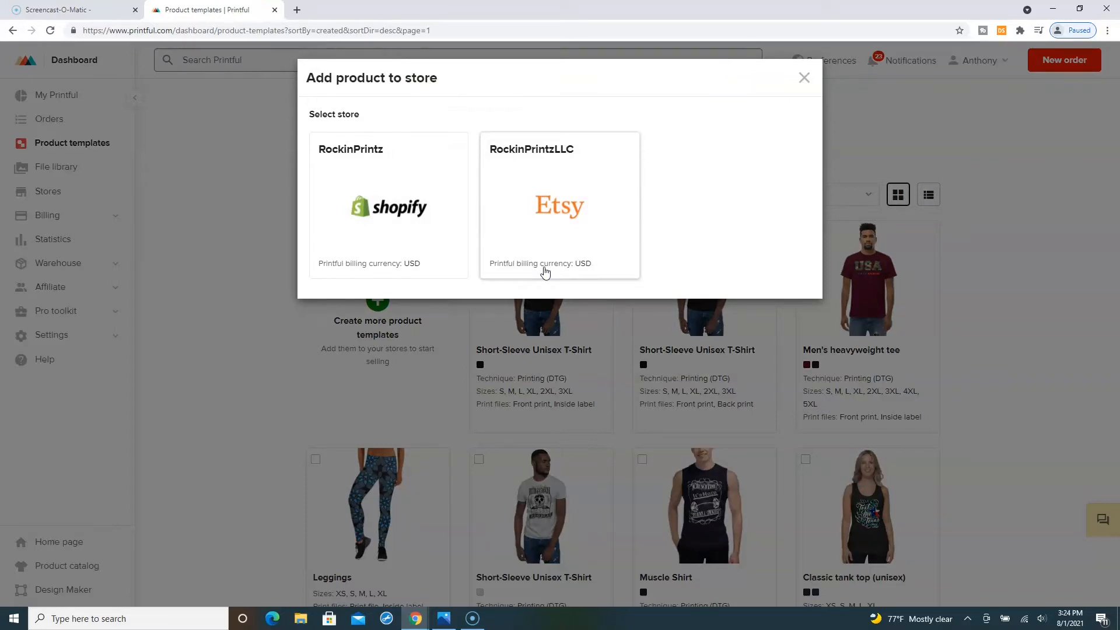
click(555, 203)
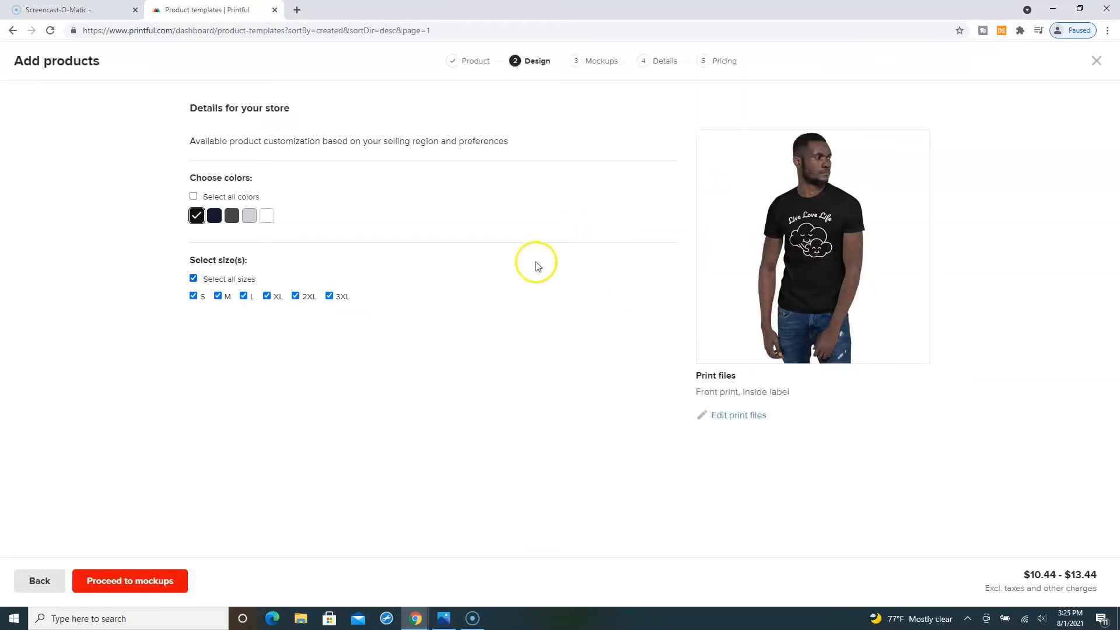
click(132, 582)
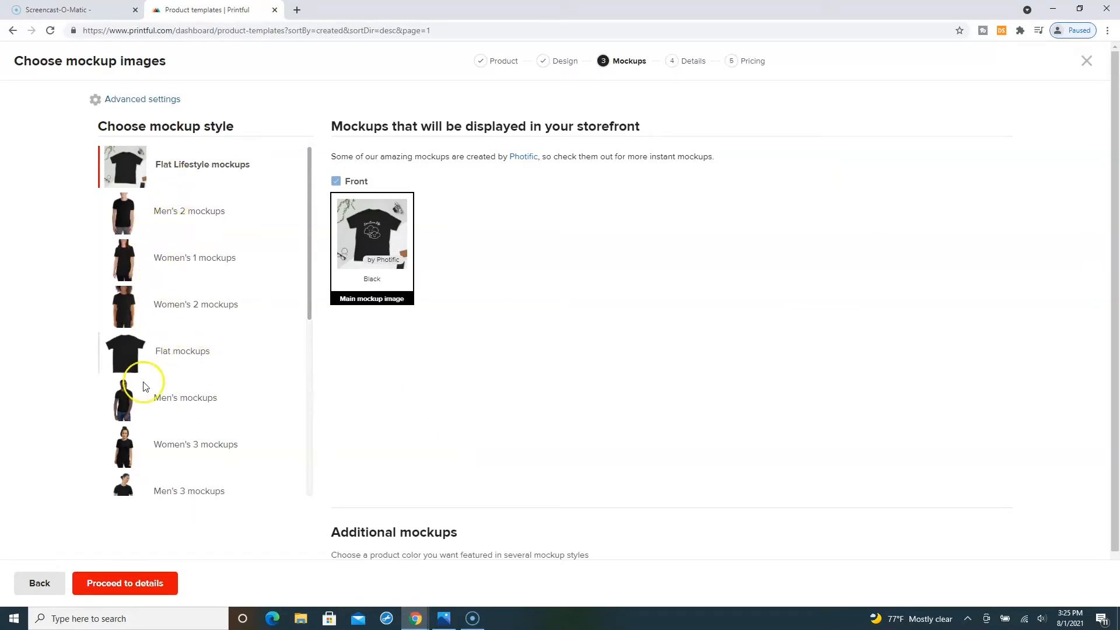
Browse the mockup styles, choose Men's 2 mockups for the storefront image and proceed to the product details
drag(309, 197, 306, 374)
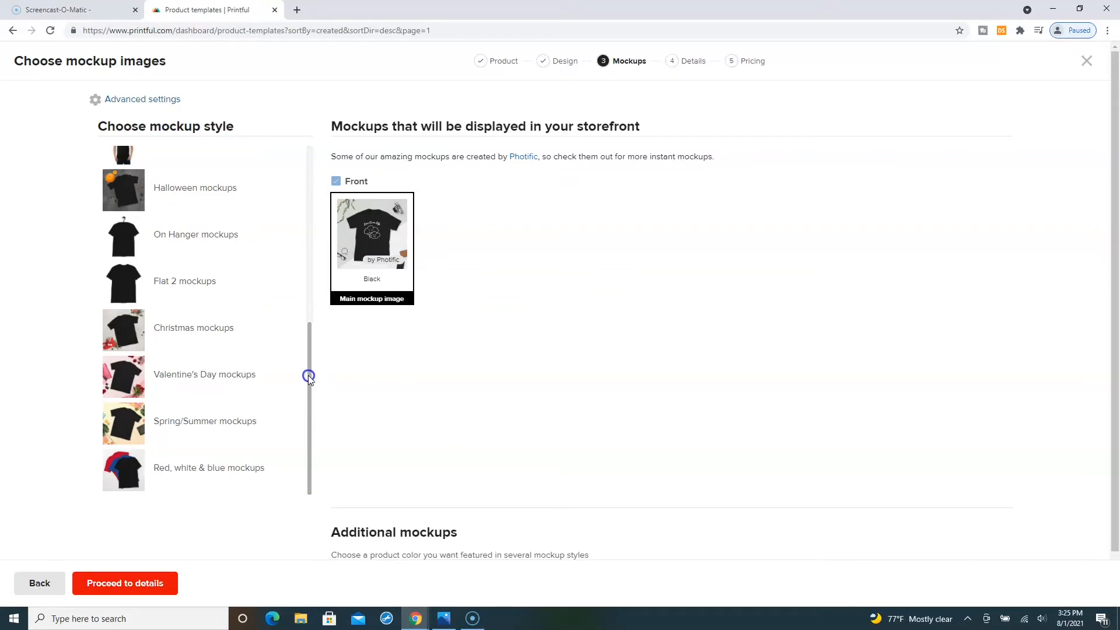
drag(311, 403, 308, 270)
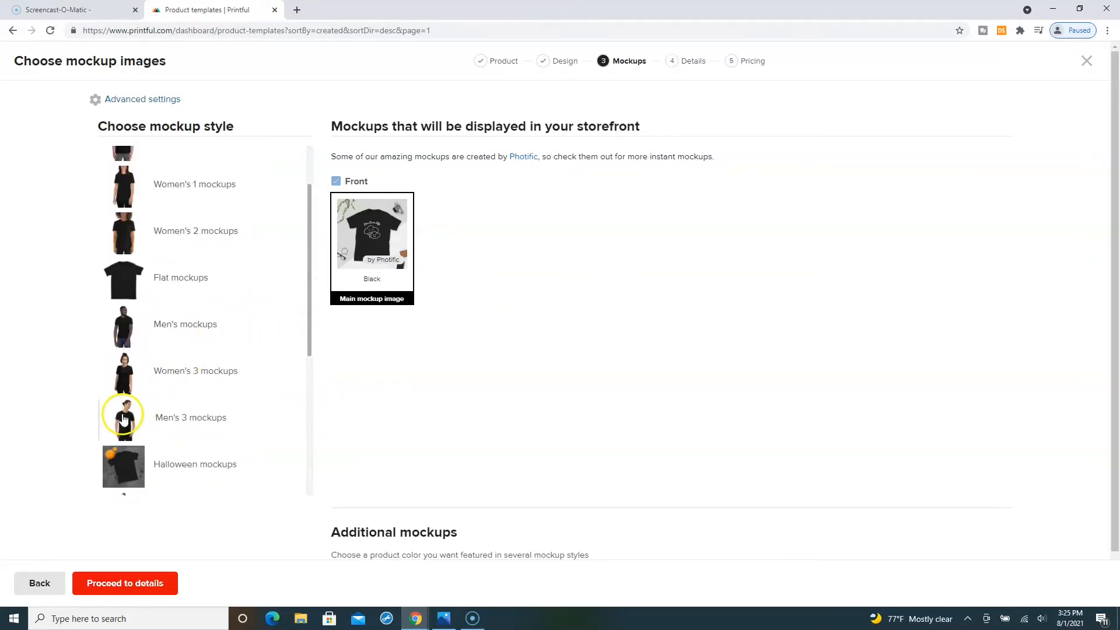
scroll(210, 387, up, 2)
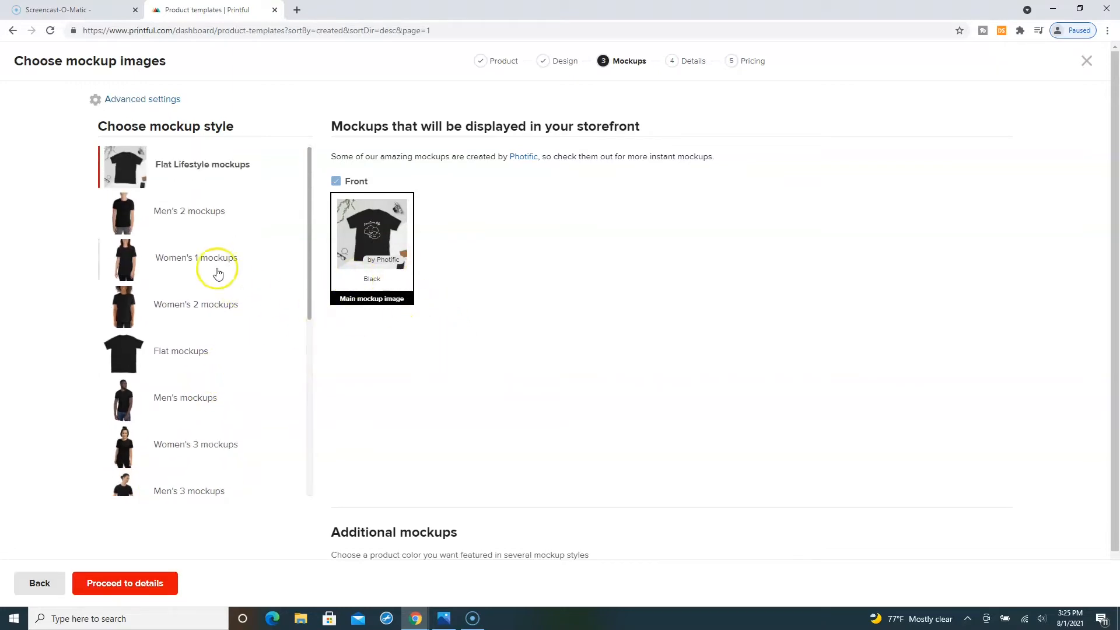
click(140, 219)
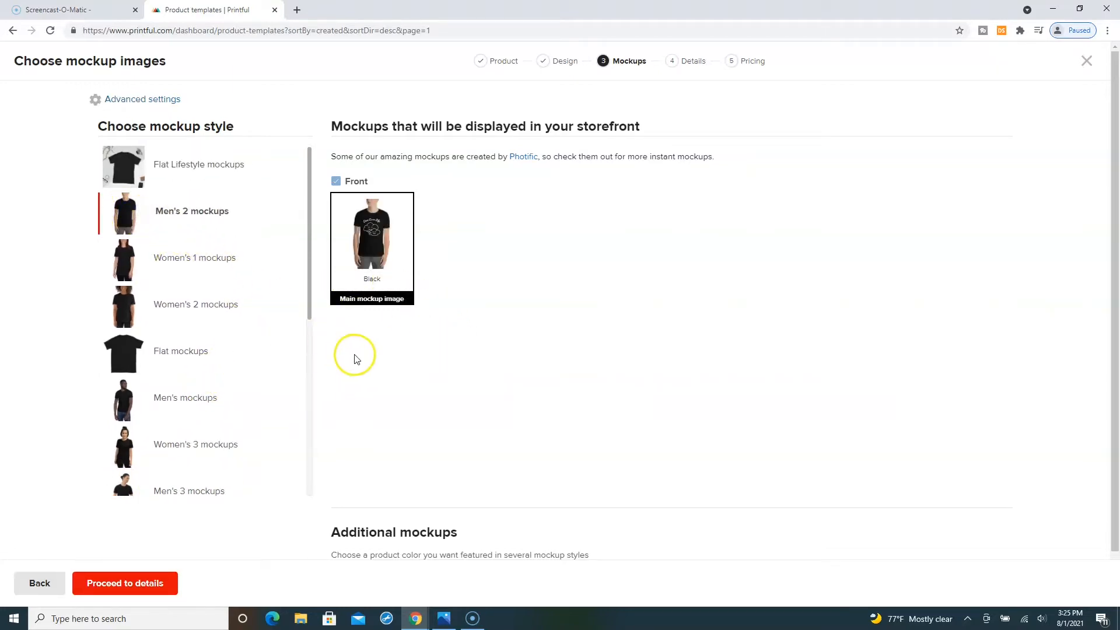
scroll(439, 422, down, 1)
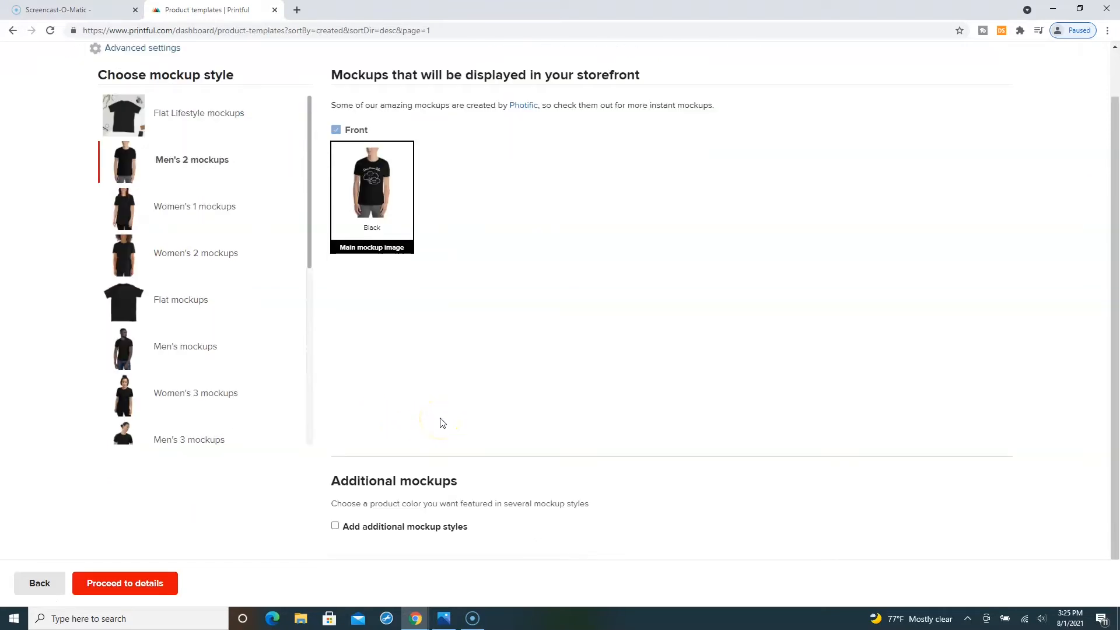
click(140, 584)
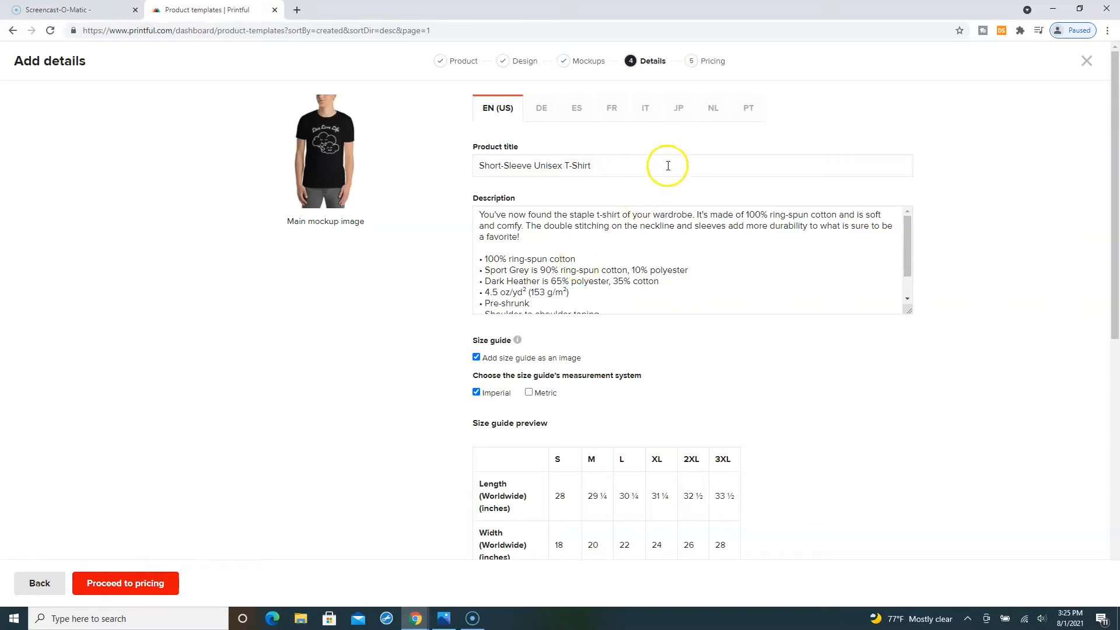
Replace the product title with "Love Life"
drag(563, 165, 443, 150)
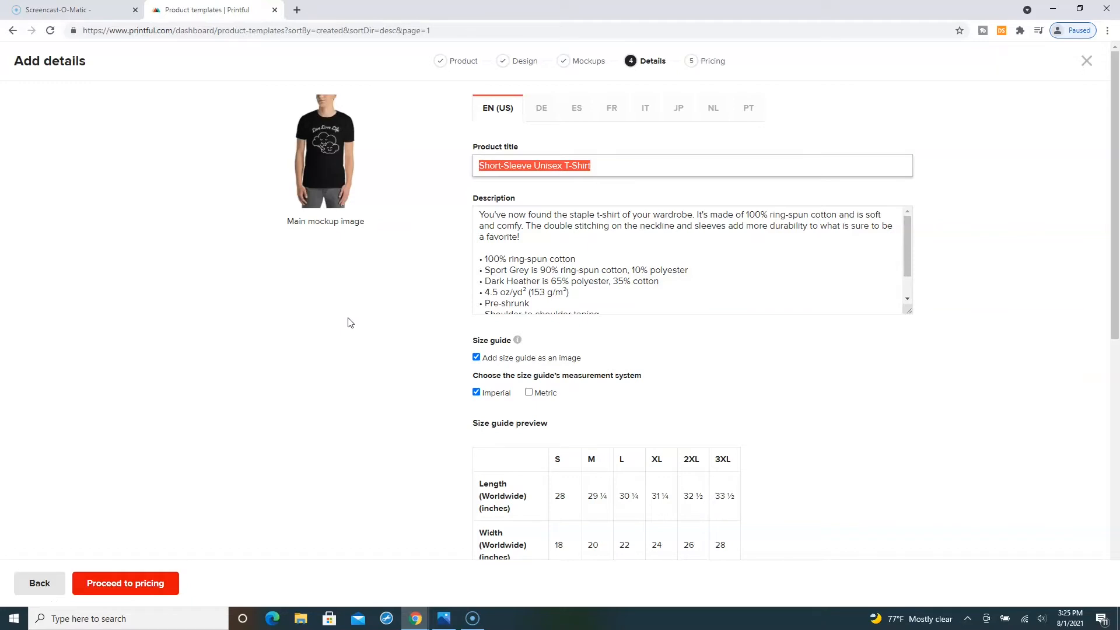
text(Love Life)
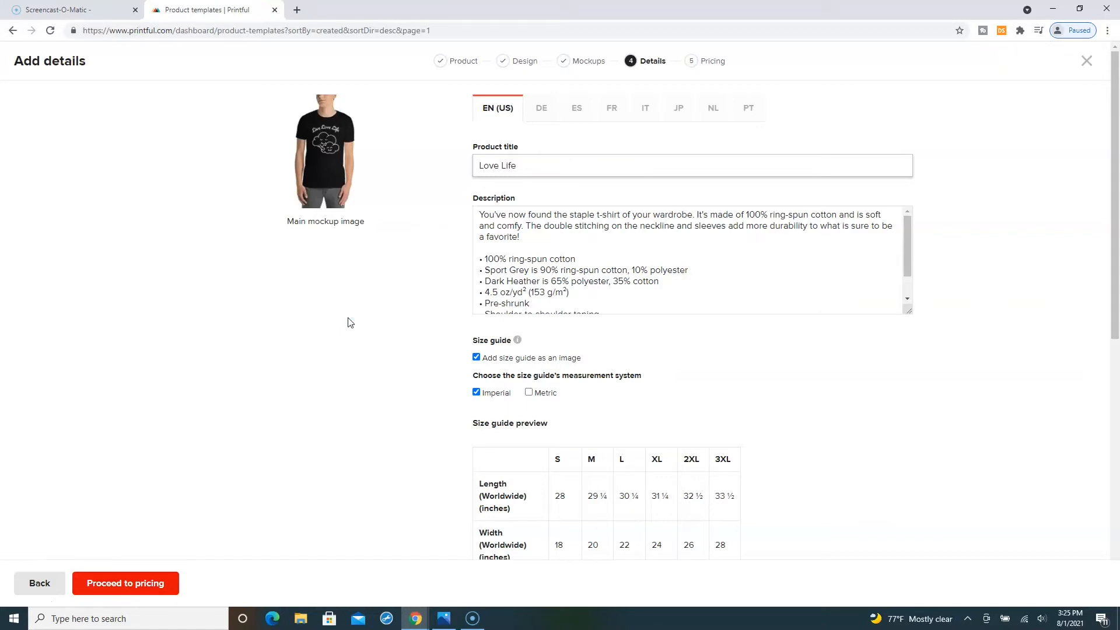
Correct the product title to "Live Love Life"
key(BackSpace)
key(BackSpace)
key(BackSpace)
key(BackSpace)
key(BackSpace)
key(BackSpace)
key(BackSpace)
key(BackSpace)
key(BackSpace)
text(Live)
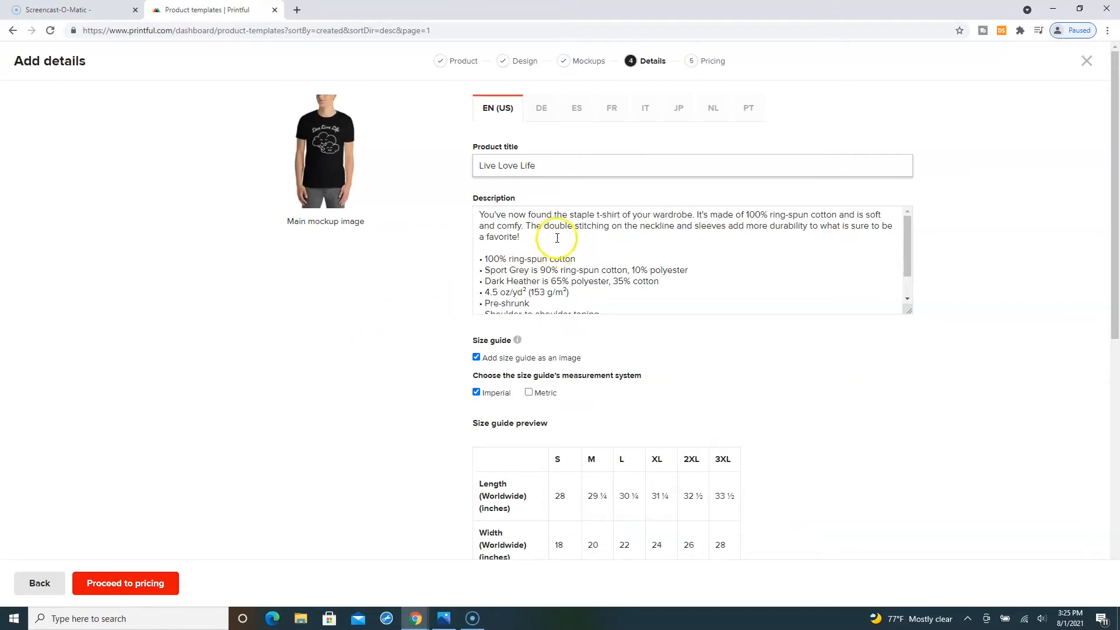
Replace the opening paragraph of the description with "Great Shirt Gift for your family and Friends to enjoy", keeping the bullet list
drag(524, 237, 467, 207)
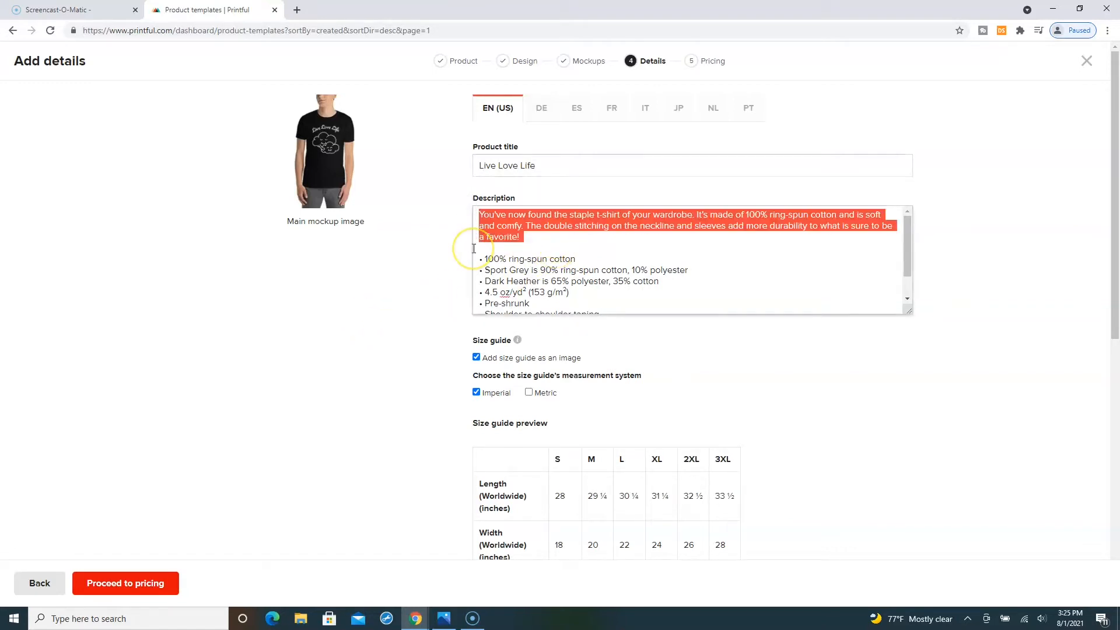
text(G)
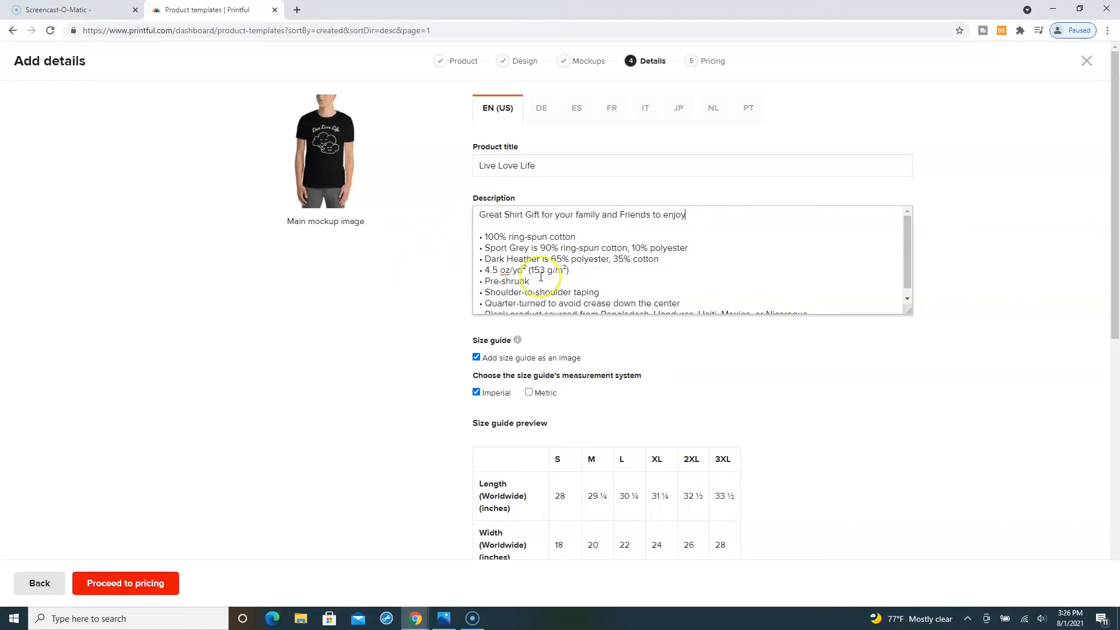
drag(908, 275, 909, 292)
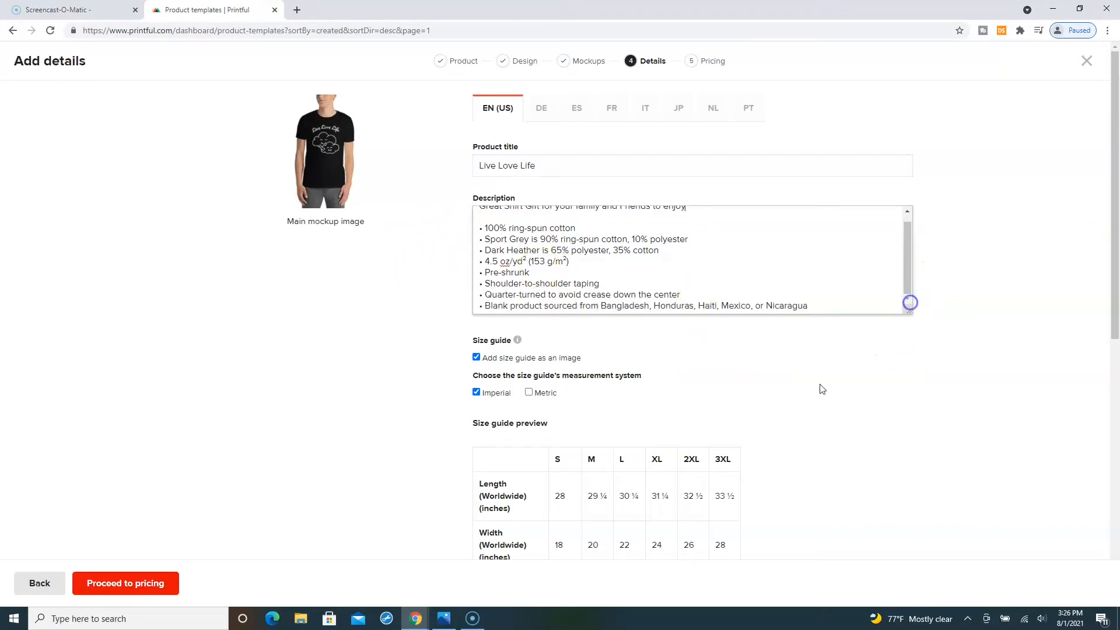
Add the tag "Mens Tshirt" to the product
scroll(795, 379, down, 7)
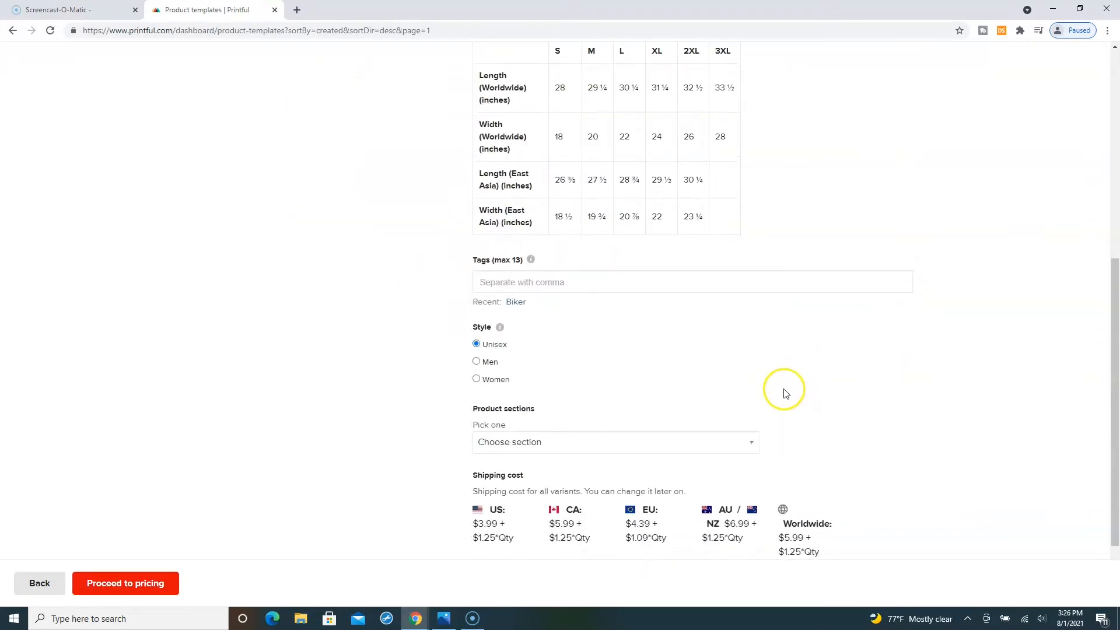
click(491, 290)
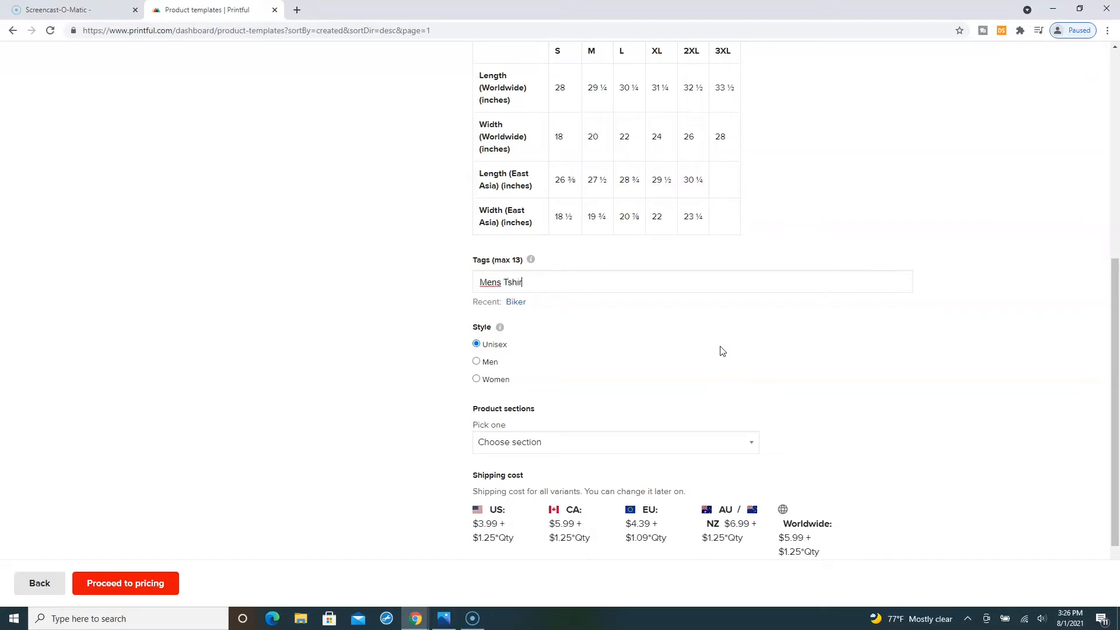
key(Return)
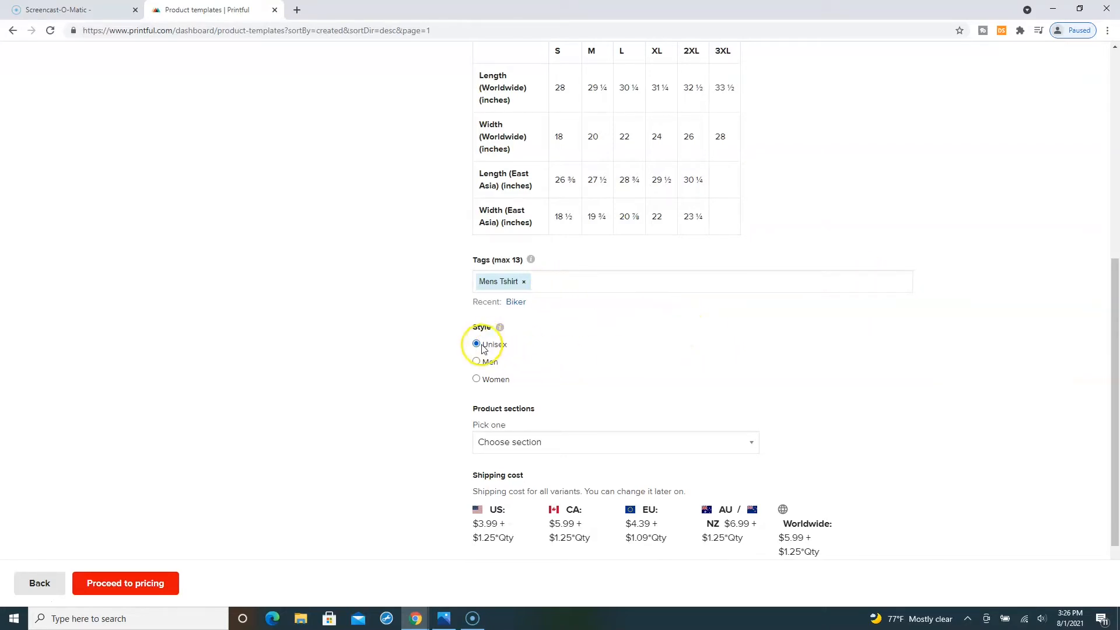
Assign the product to the MENS section and proceed to pricing
scroll(759, 334, down, 2)
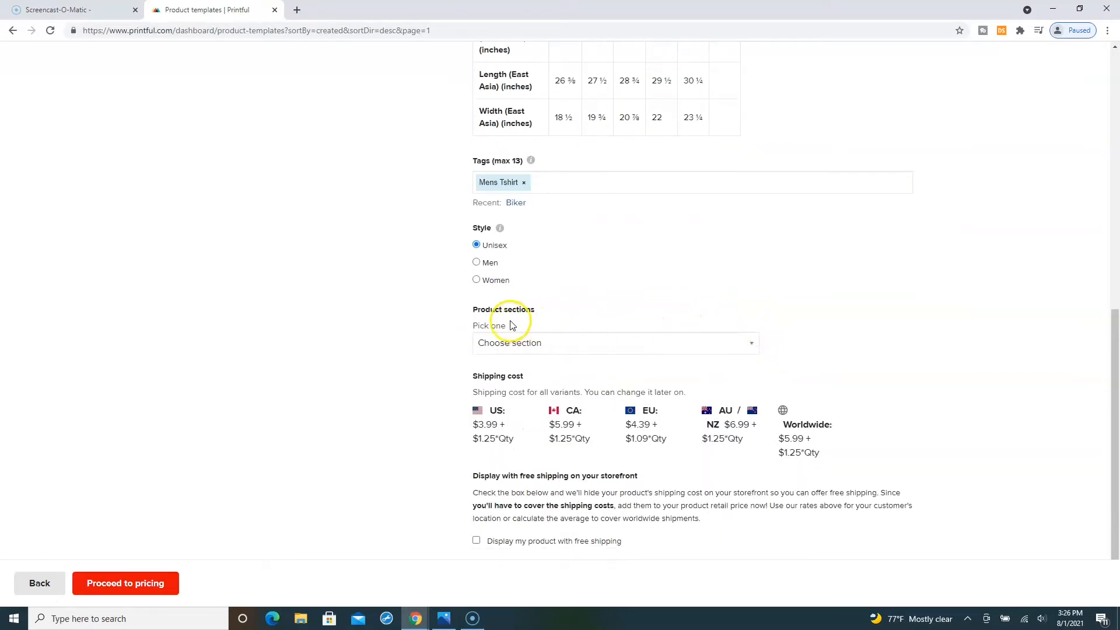
click(755, 344)
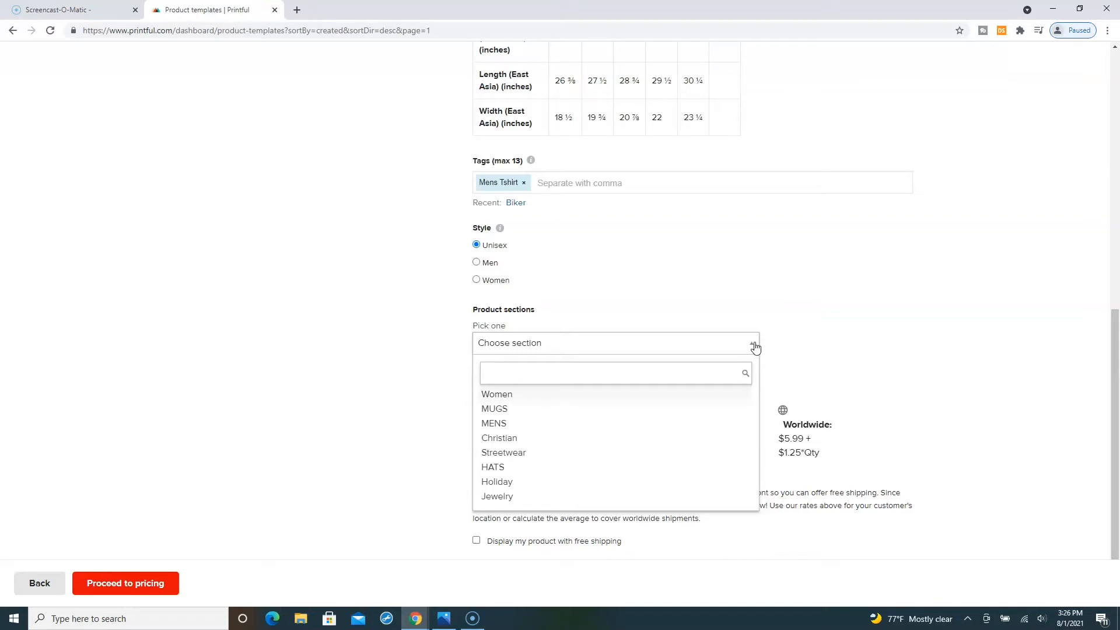
click(527, 425)
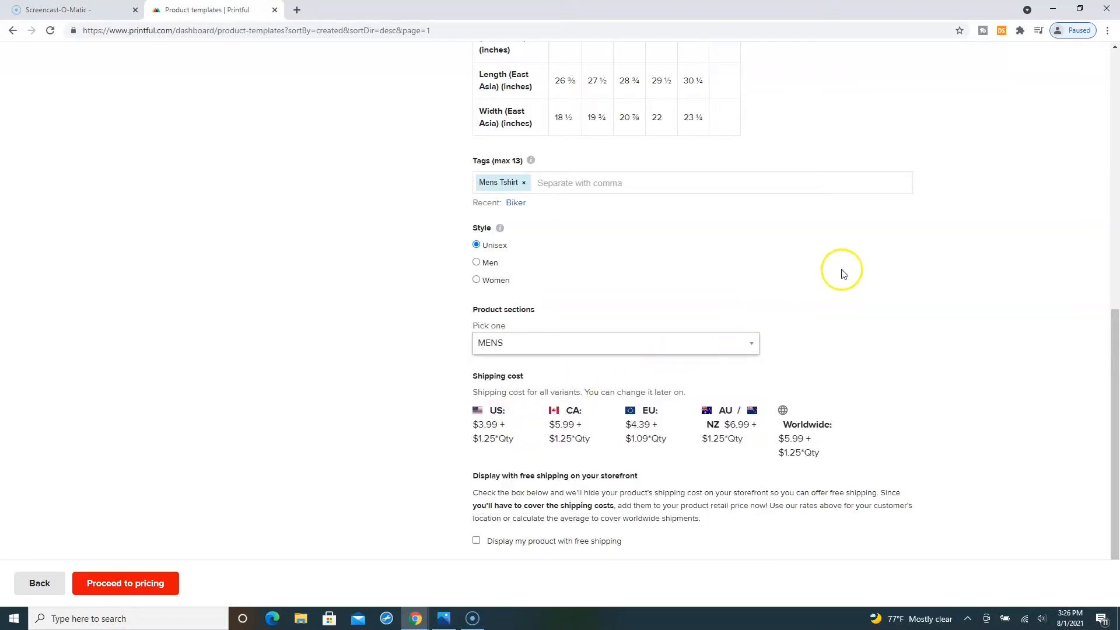
click(751, 344)
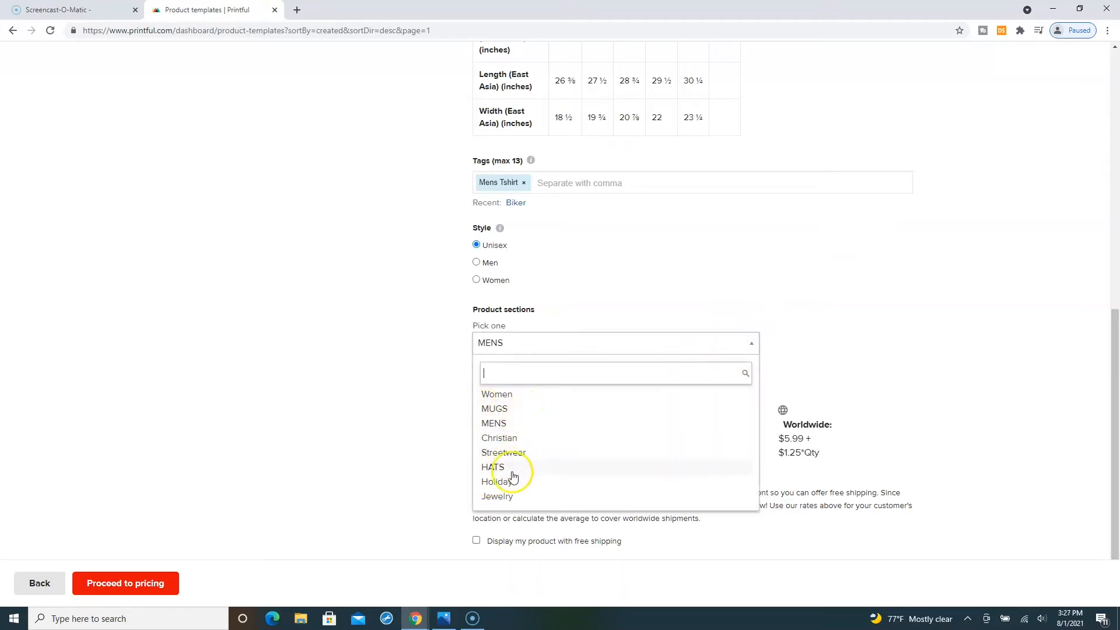
click(869, 293)
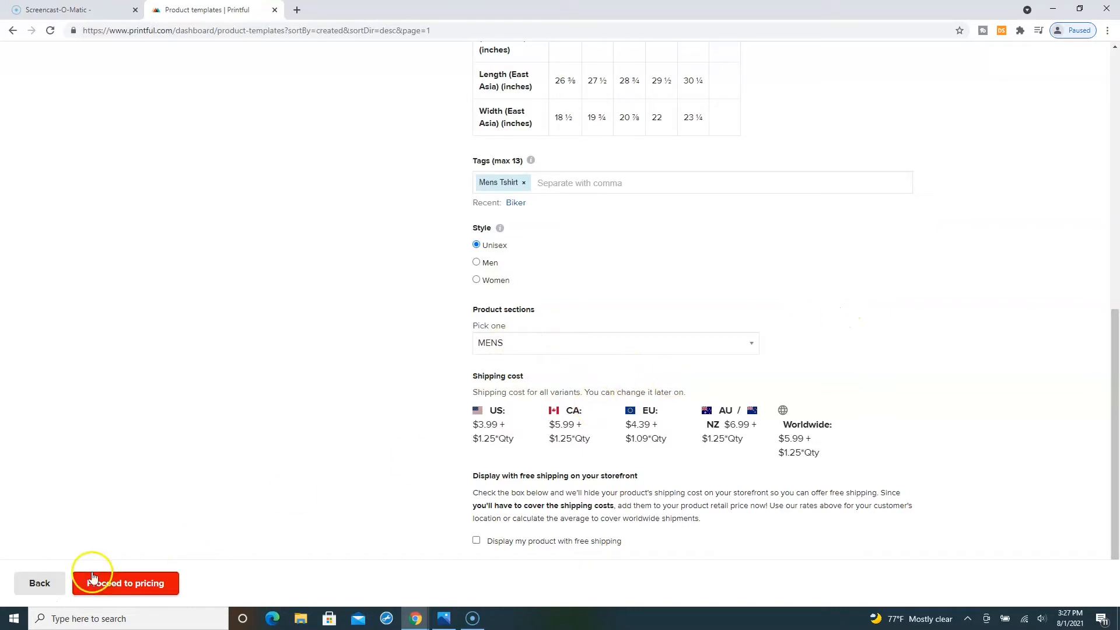
click(108, 586)
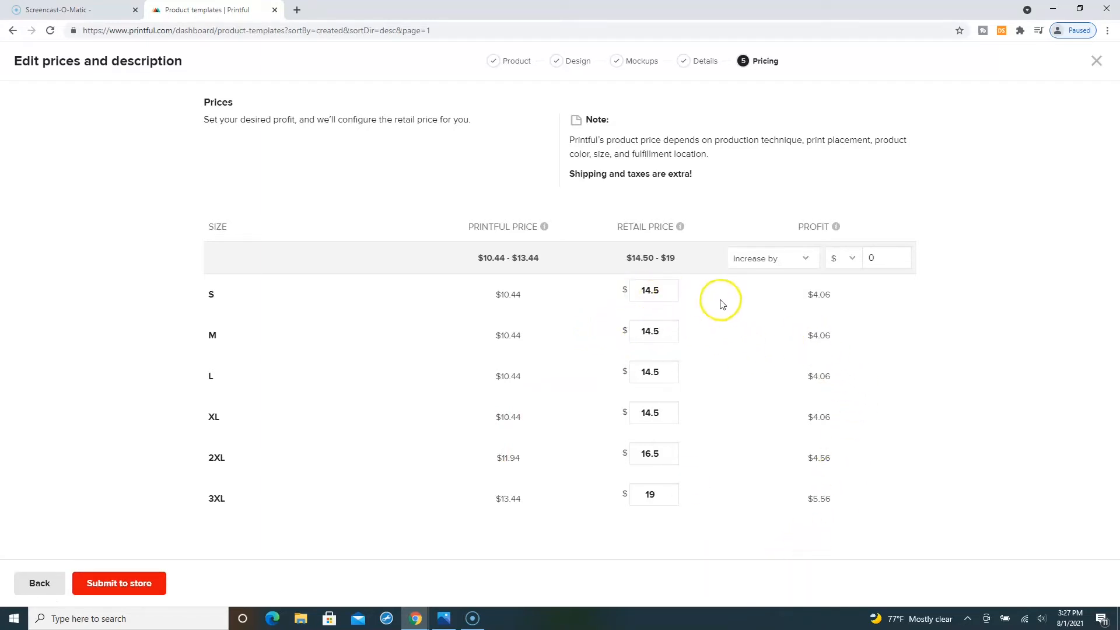
Set the retail prices to $16 for S through XL, $17 for 2XL and $20 for 3XL, and submit the product to the store
click(675, 288)
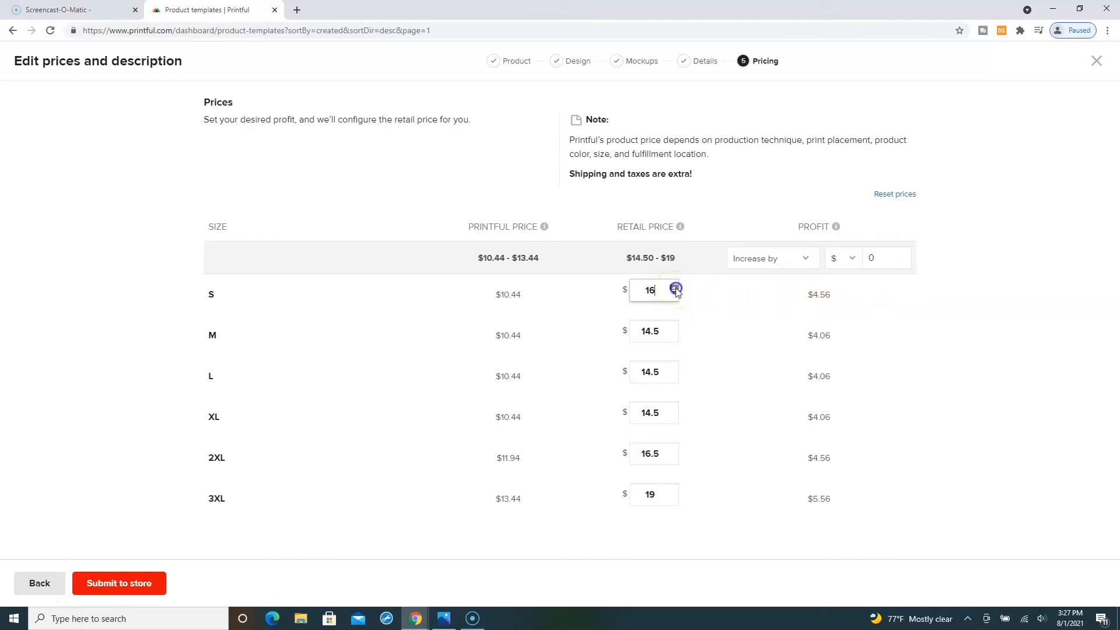
click(674, 328)
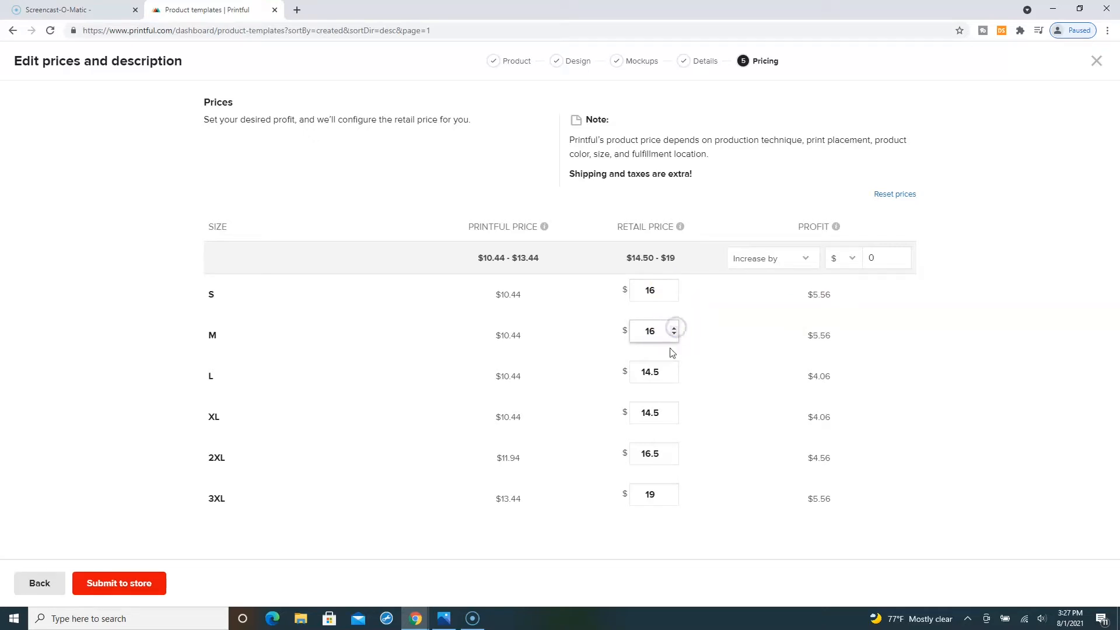
click(674, 370)
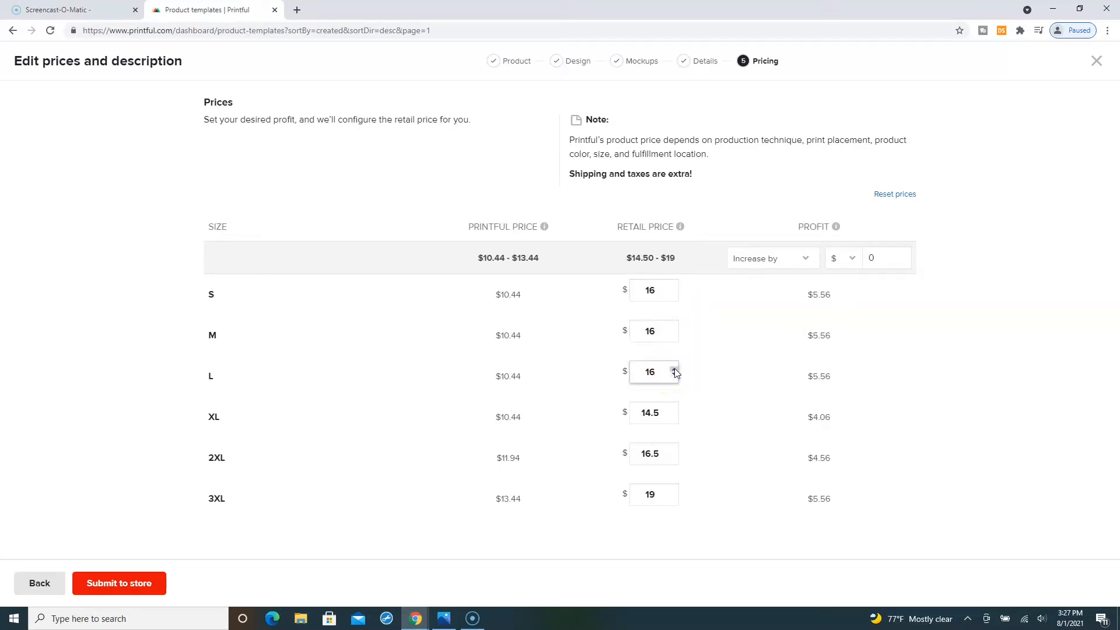
click(674, 410)
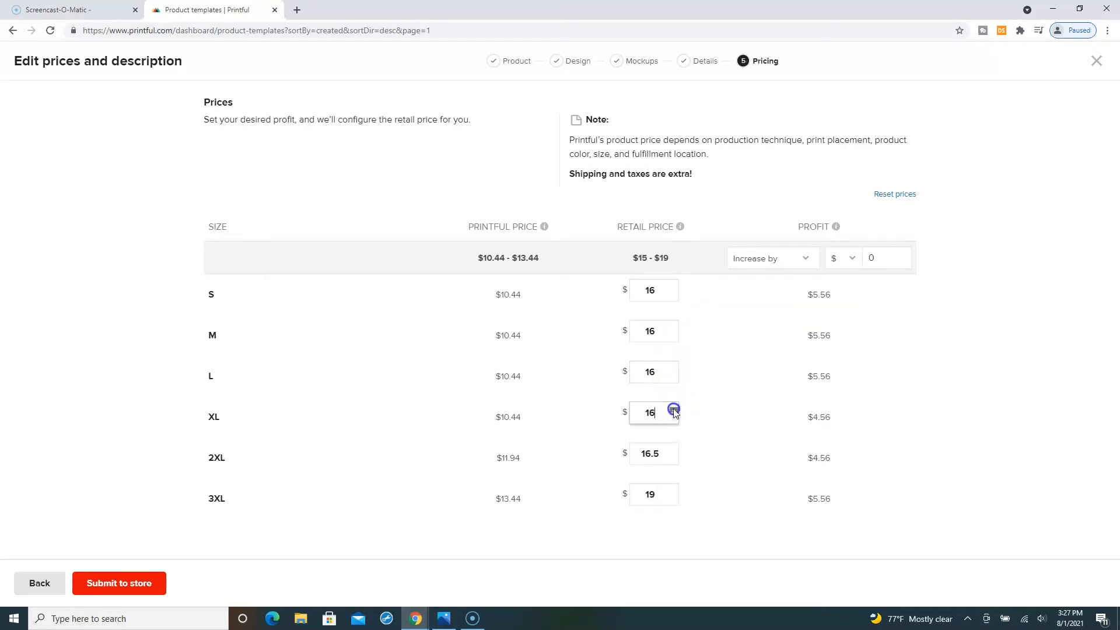
click(674, 451)
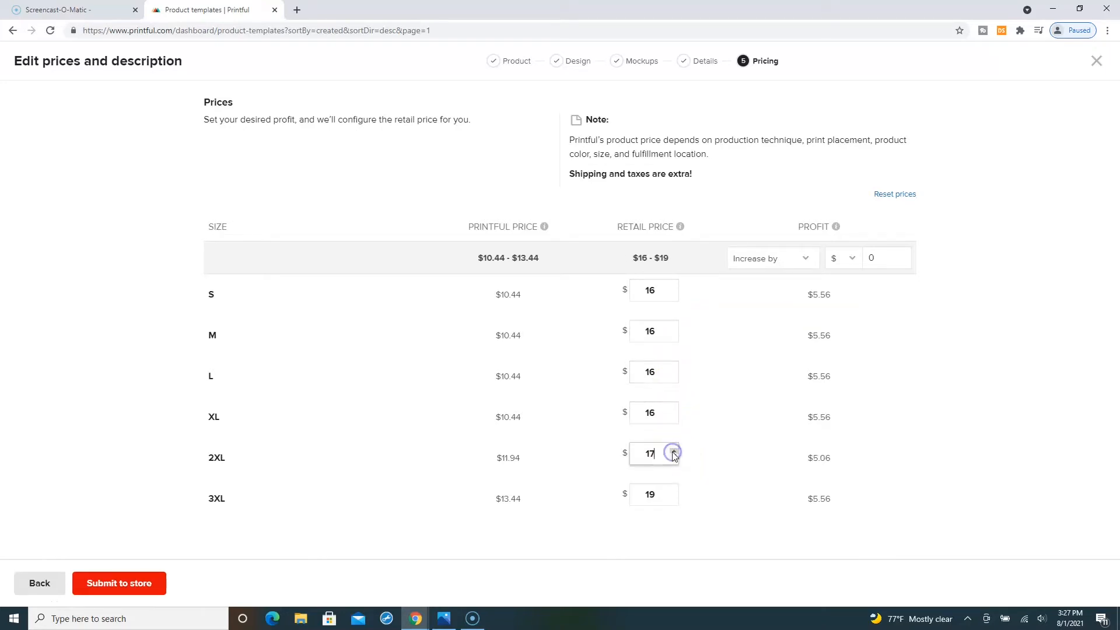
click(674, 492)
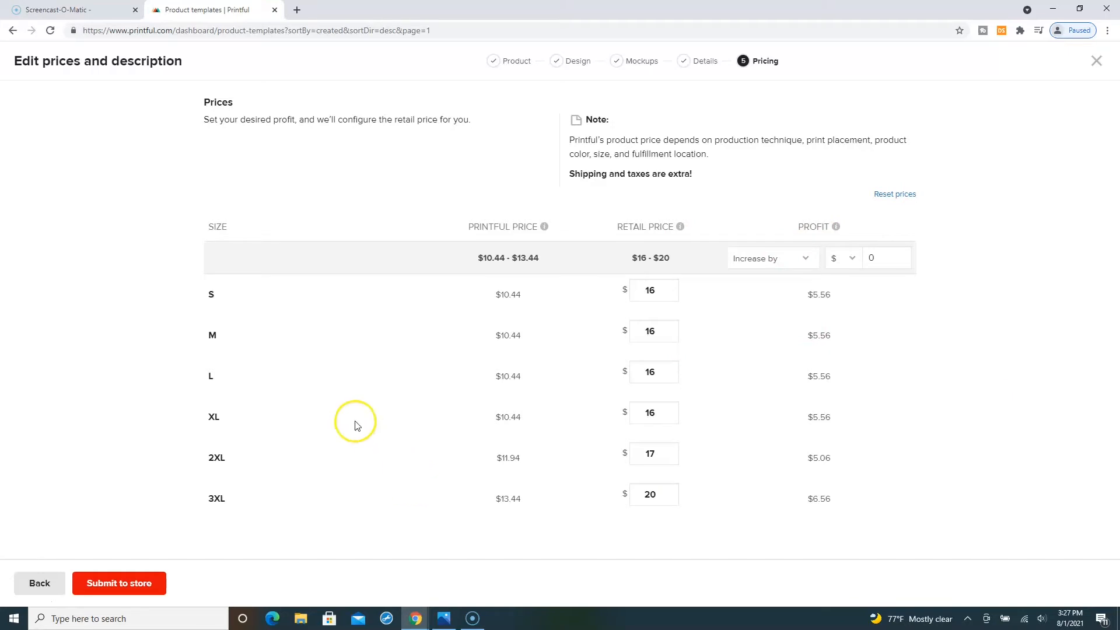
click(121, 583)
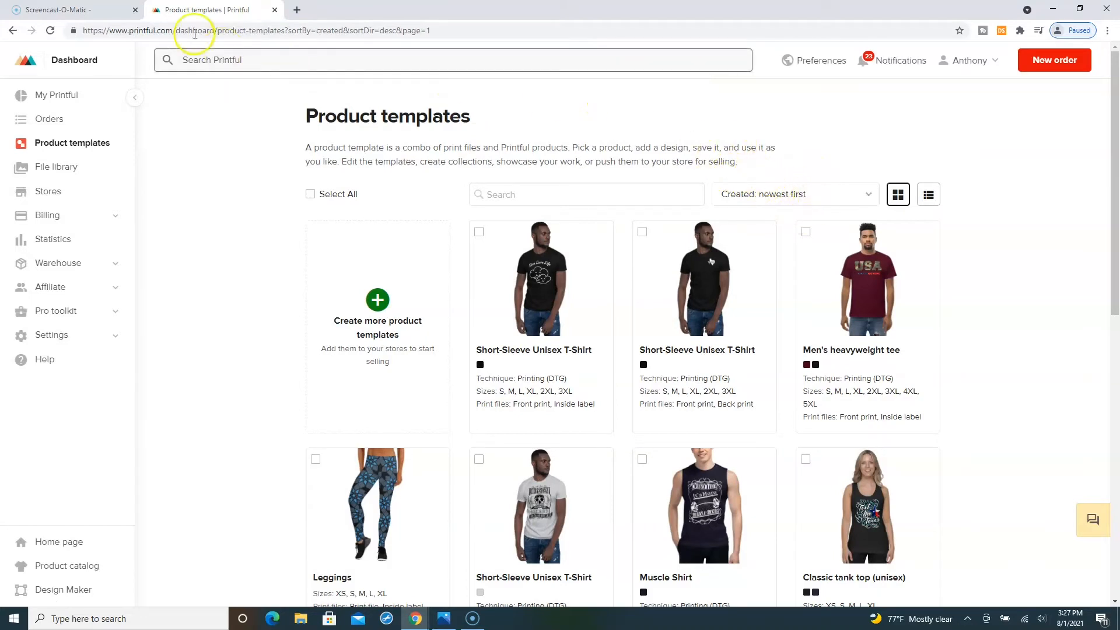
Open Etsy in a new browser tab and go to the shop's listings in Shop Manager
click(297, 11)
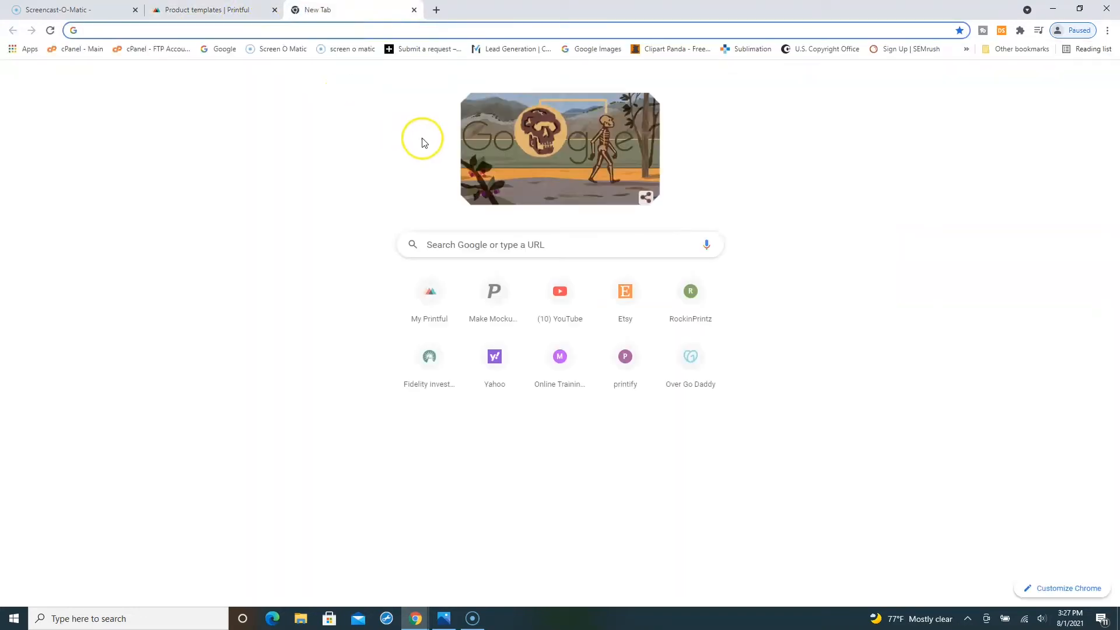
click(629, 298)
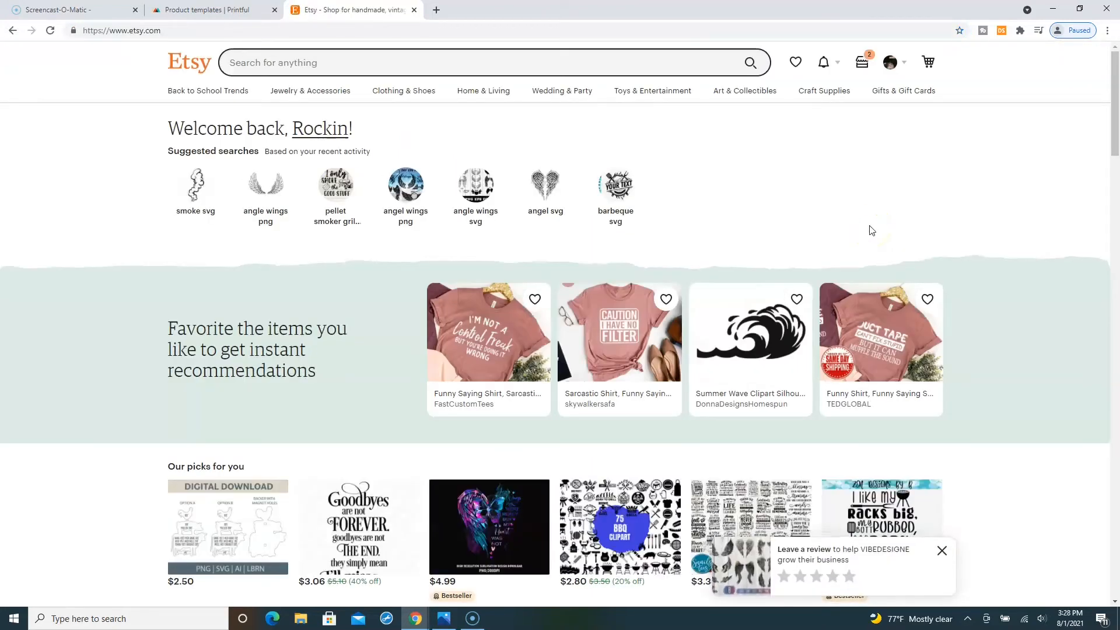
click(894, 64)
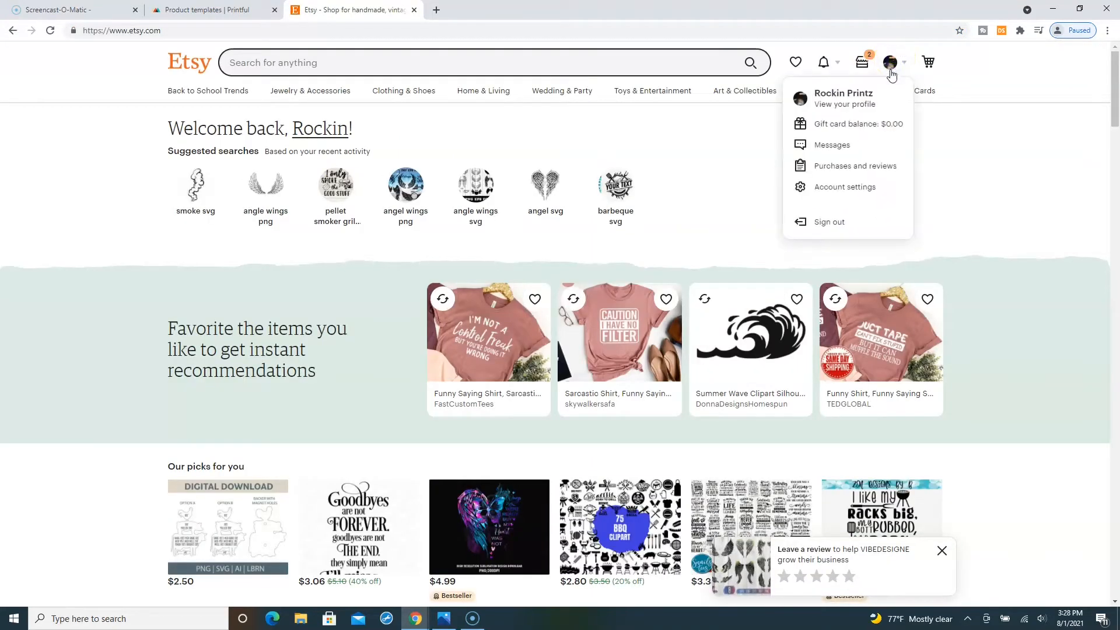
click(867, 66)
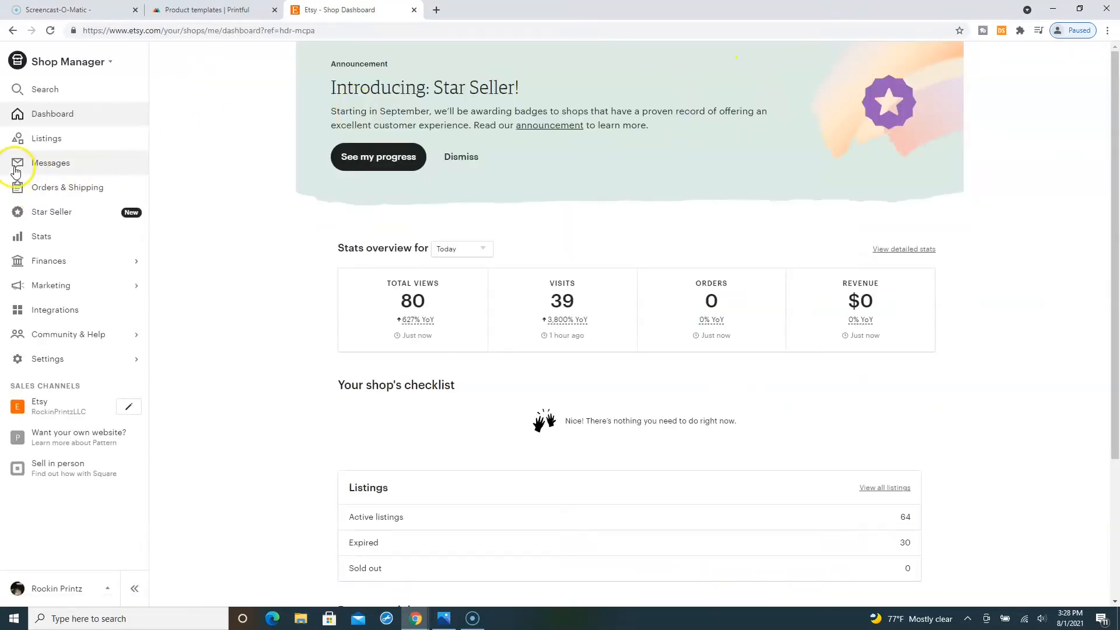
click(30, 138)
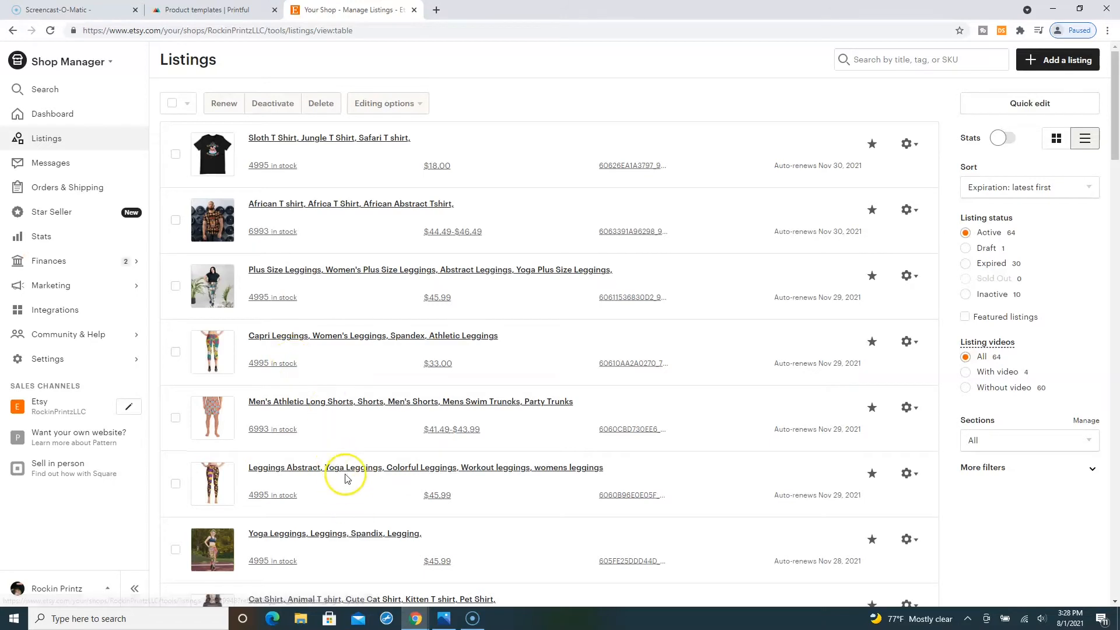
Show only draft listings, open the "Live Love Life" draft for editing and view its primary photo enlarged
click(970, 248)
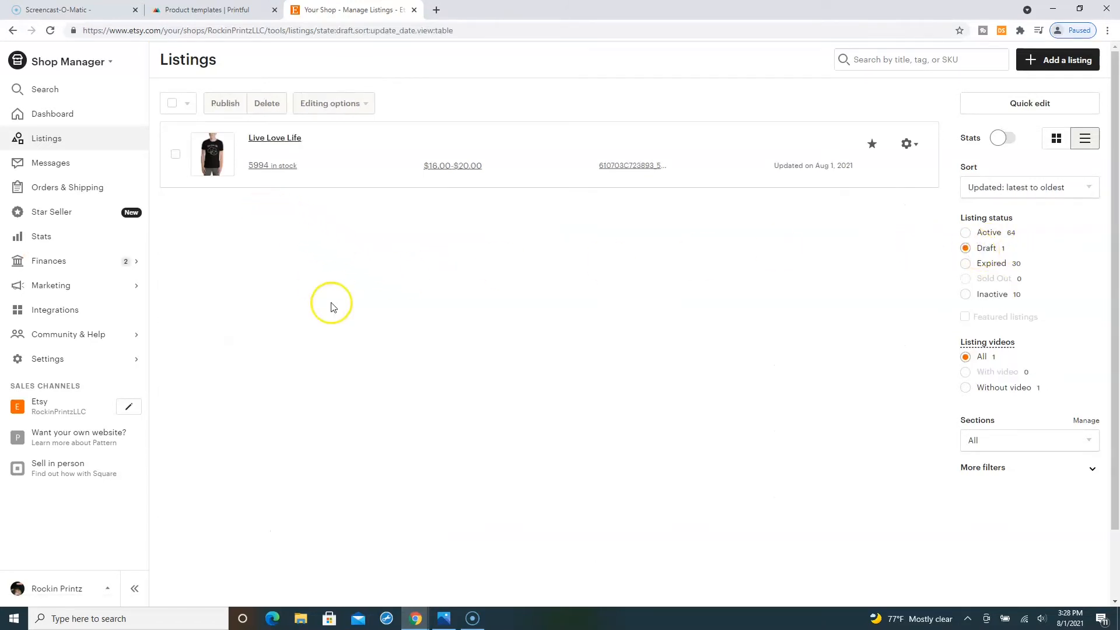
click(218, 158)
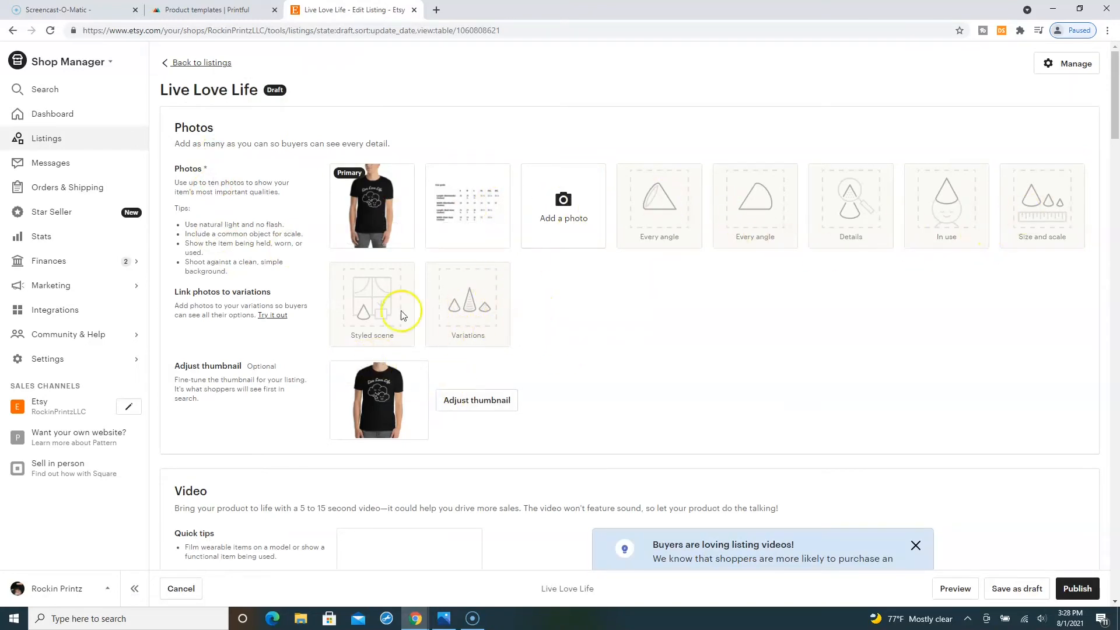
click(369, 201)
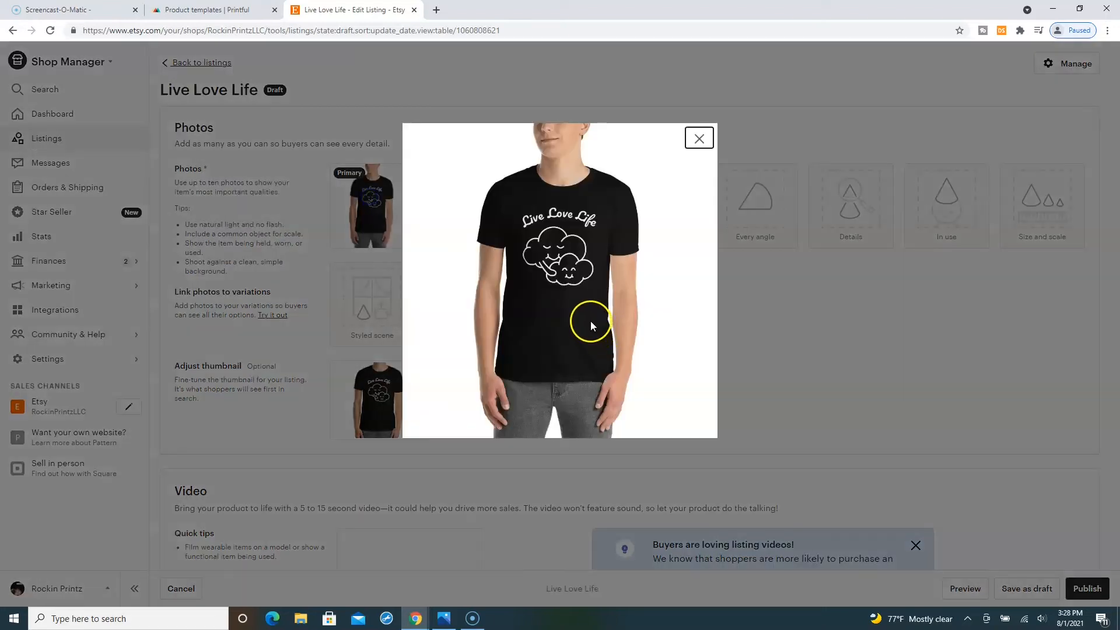
click(699, 138)
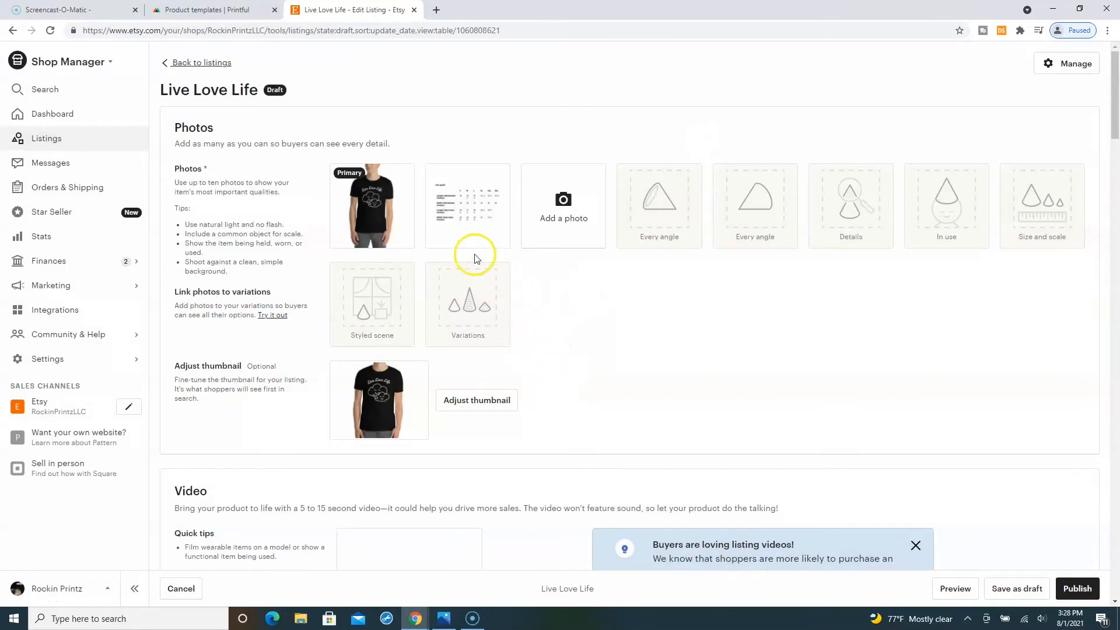
Switch back to Printful and open the details of the black "Live Love Life" cloud T-shirt template
click(189, 11)
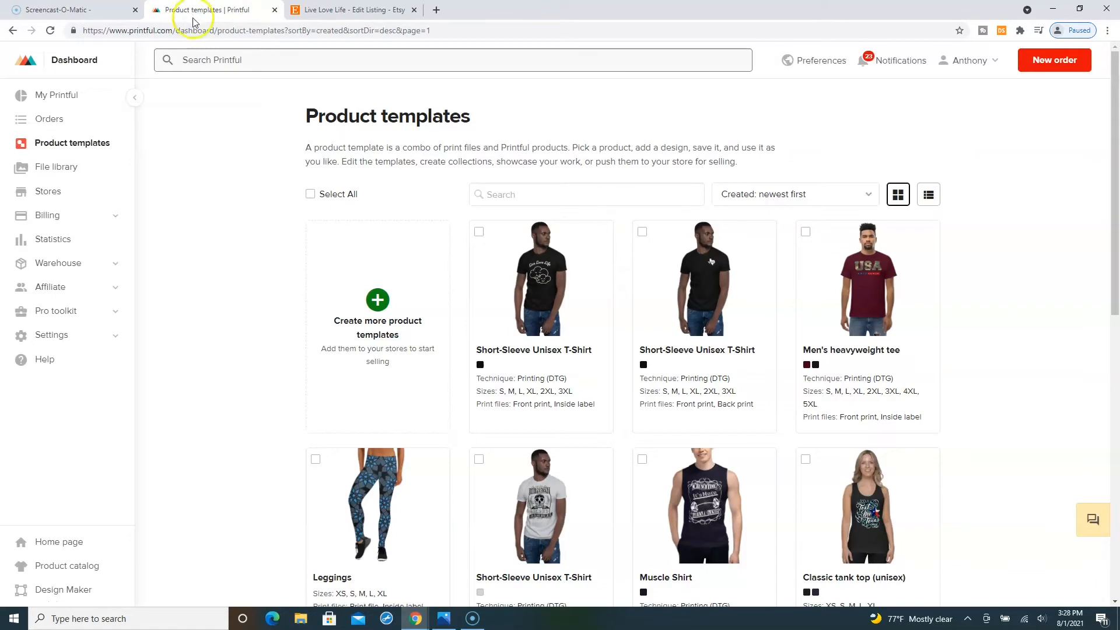
mouse_move(528, 265)
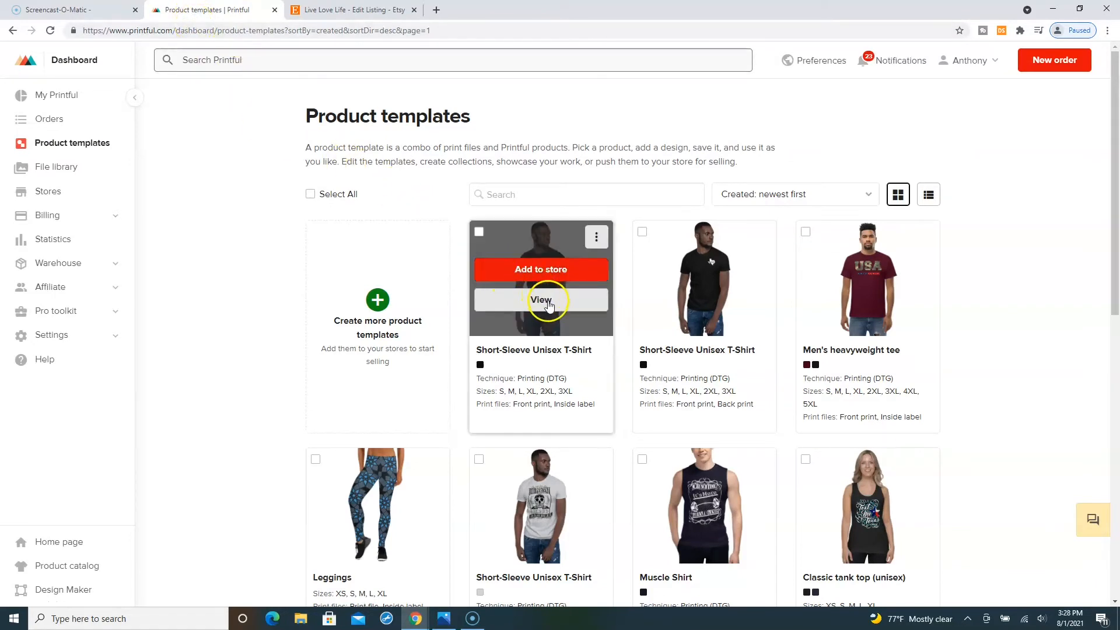
click(543, 300)
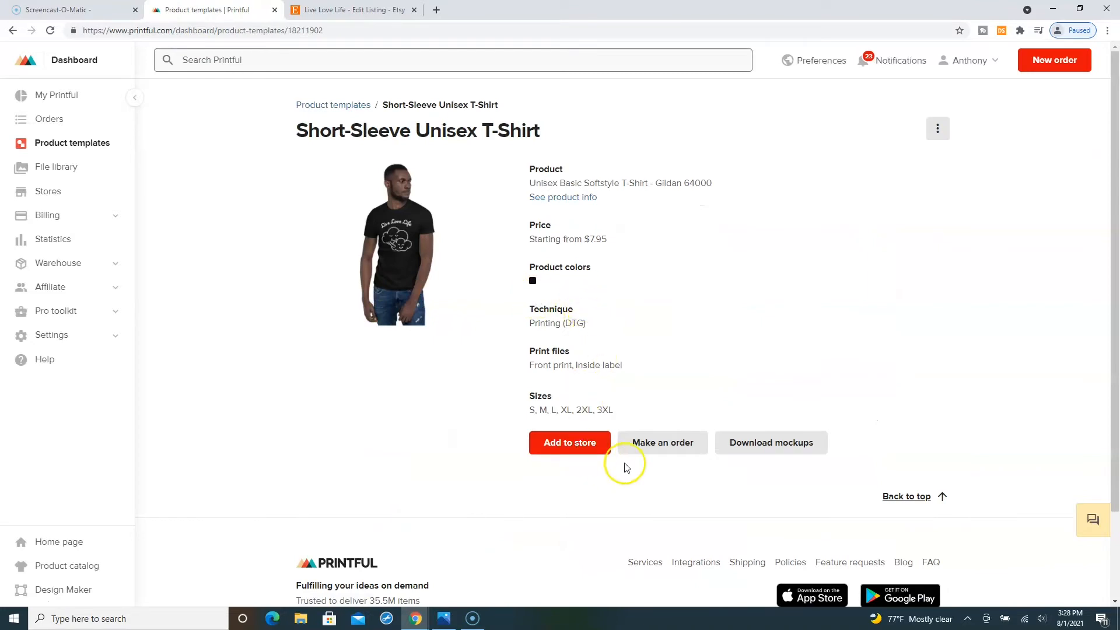
Set up the template's mockup download with the Men's, Men's 3, Women's 1, 2 and 3, and Flat 2 styles in JPG format
click(779, 441)
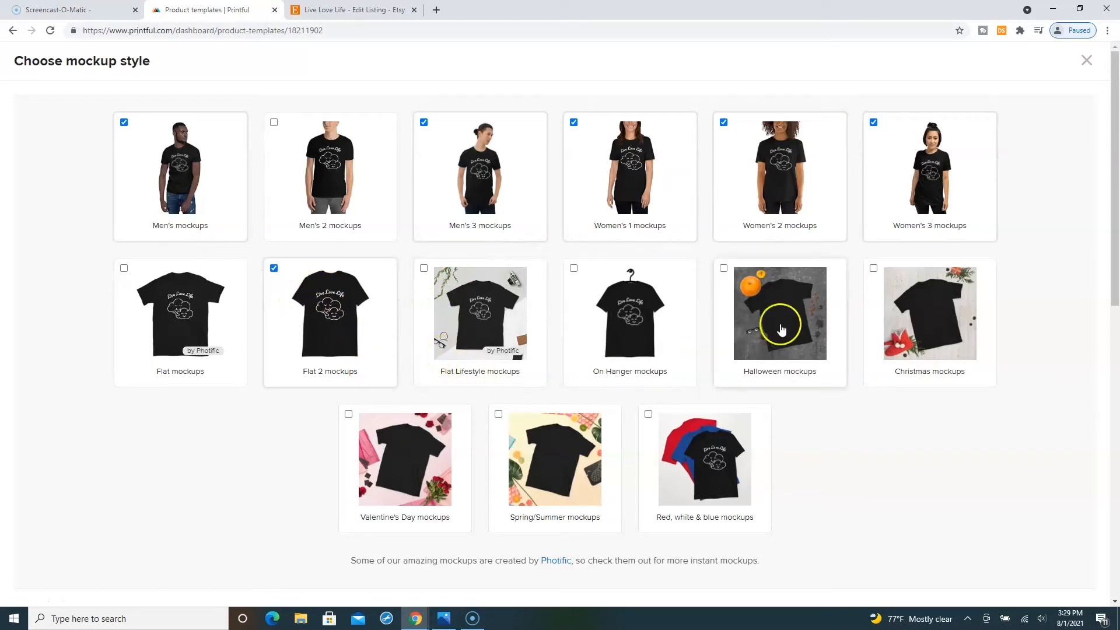
drag(1115, 102, 1118, 395)
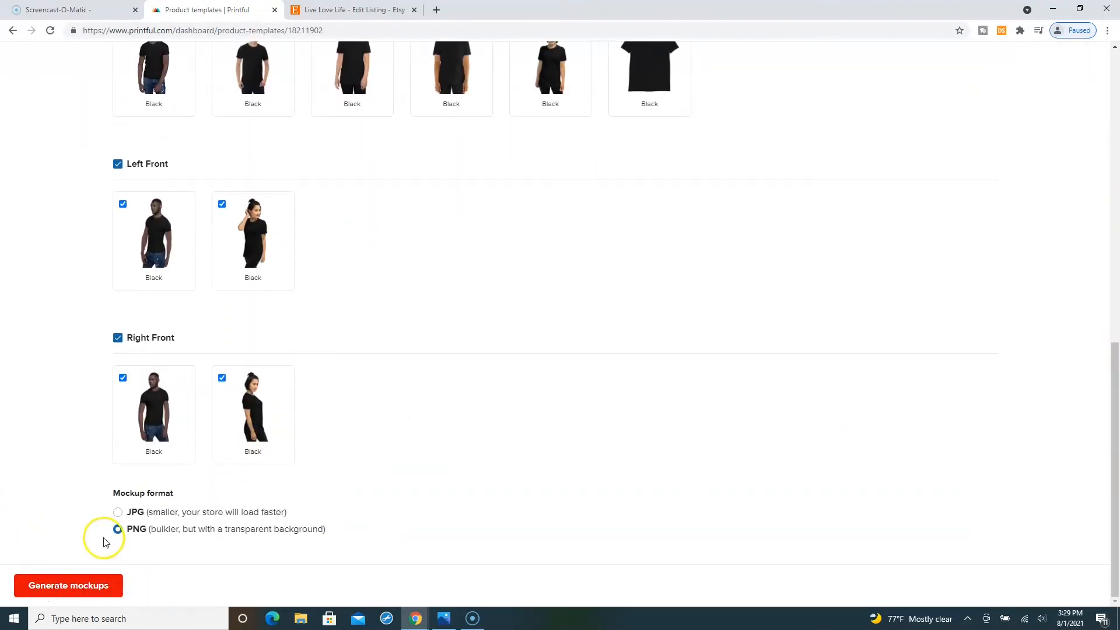
click(116, 513)
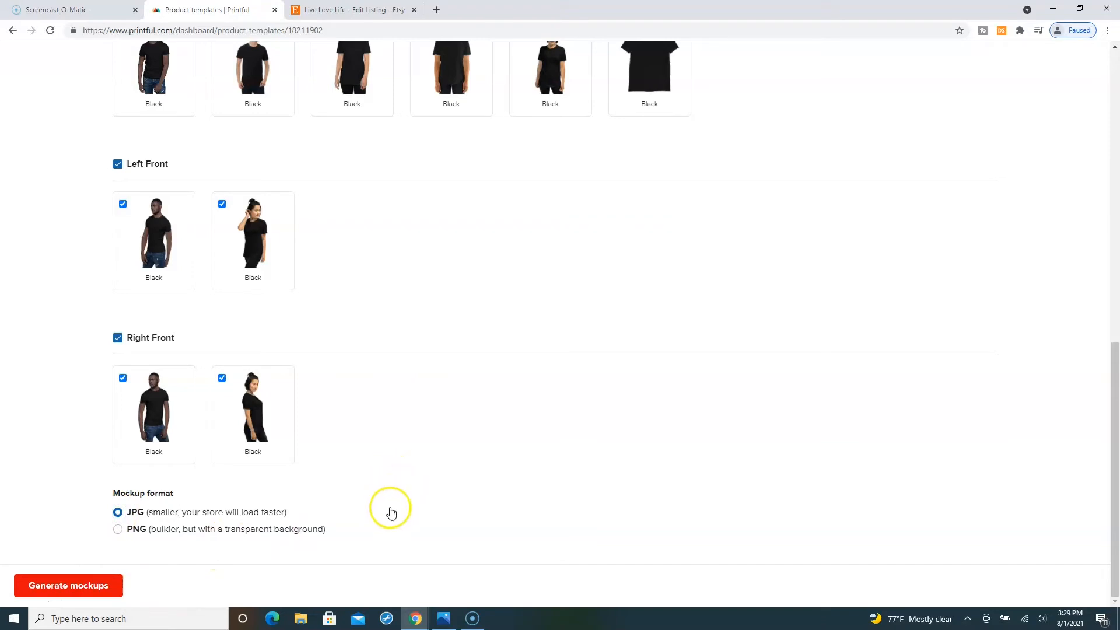
Generate the selected JPG mockups, download them, and open the downloaded archive (62).zip
click(60, 591)
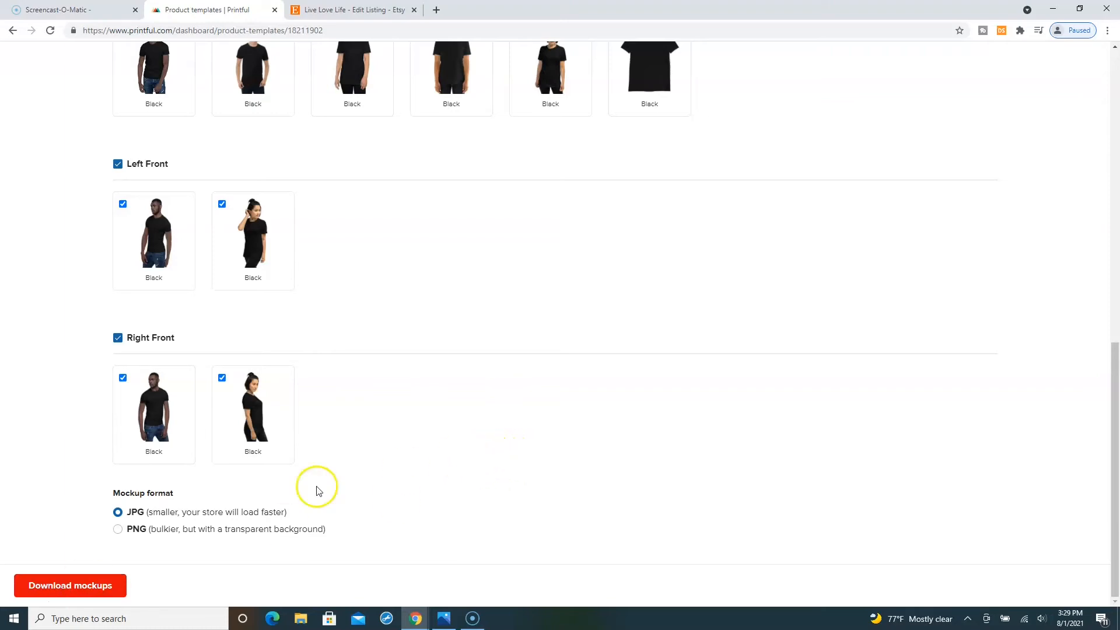
click(97, 583)
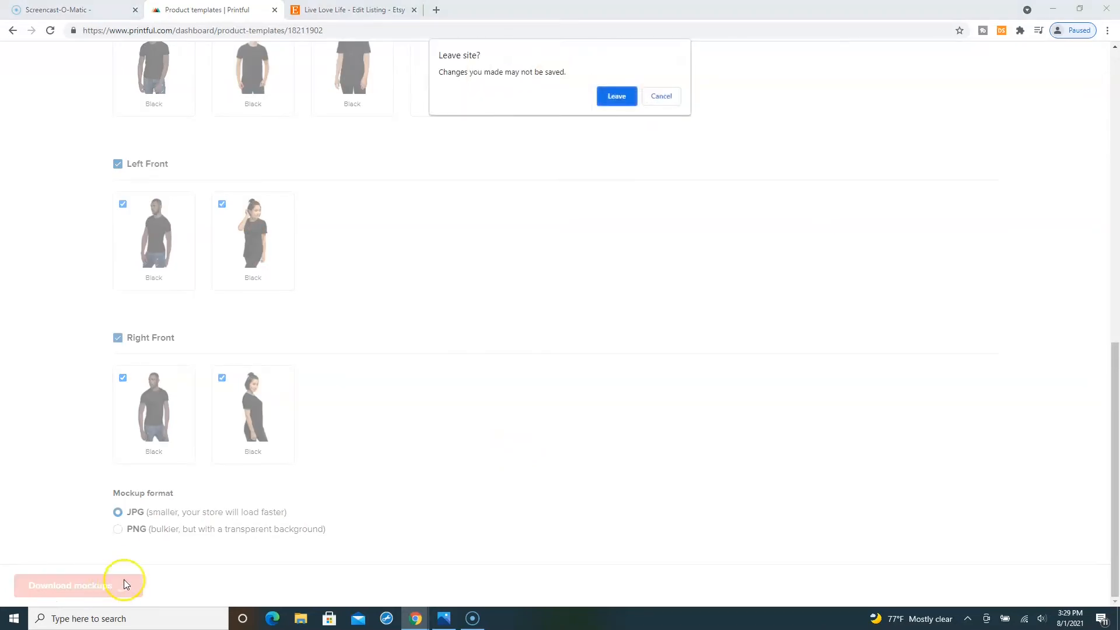
click(617, 95)
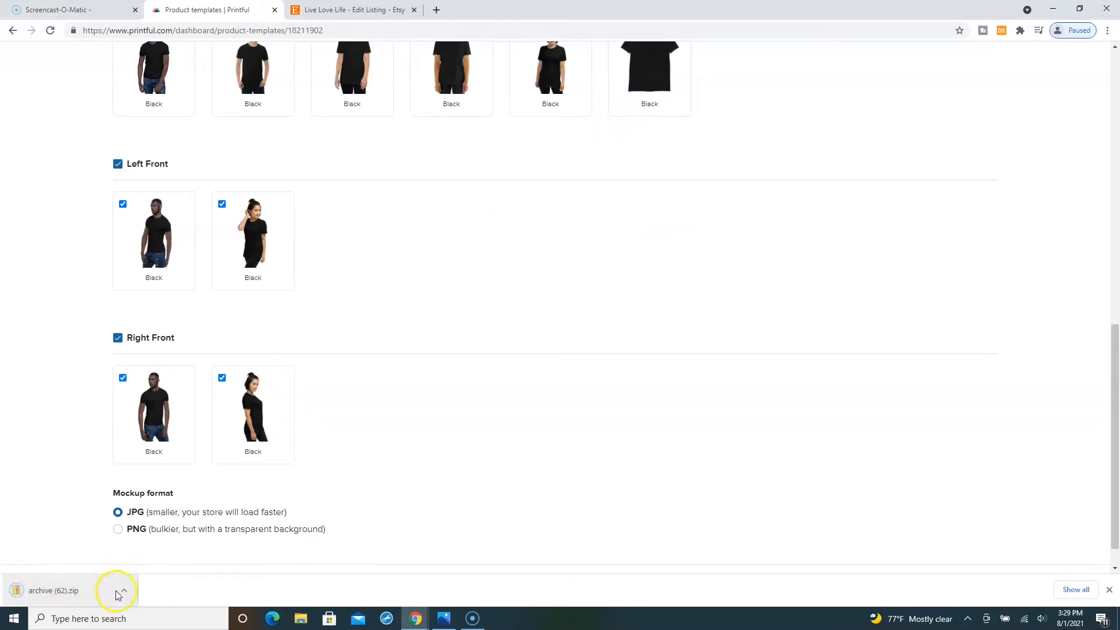
click(127, 592)
click(153, 517)
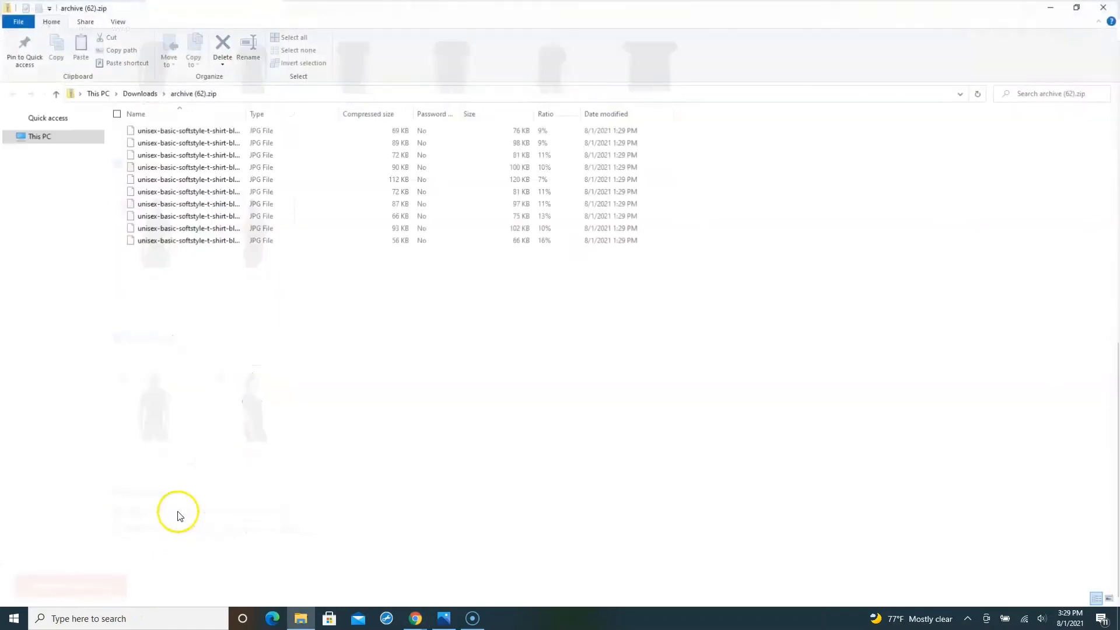
Copy all the mockup images from the zip archive to the desktop and put the archive window away
click(115, 113)
right_click(180, 150)
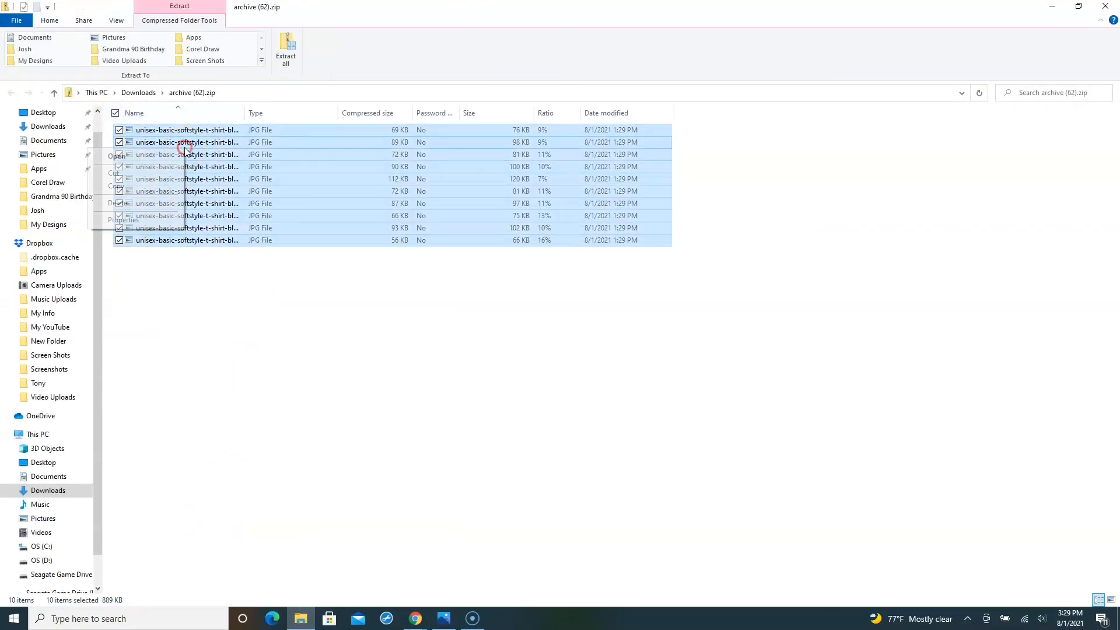
click(141, 188)
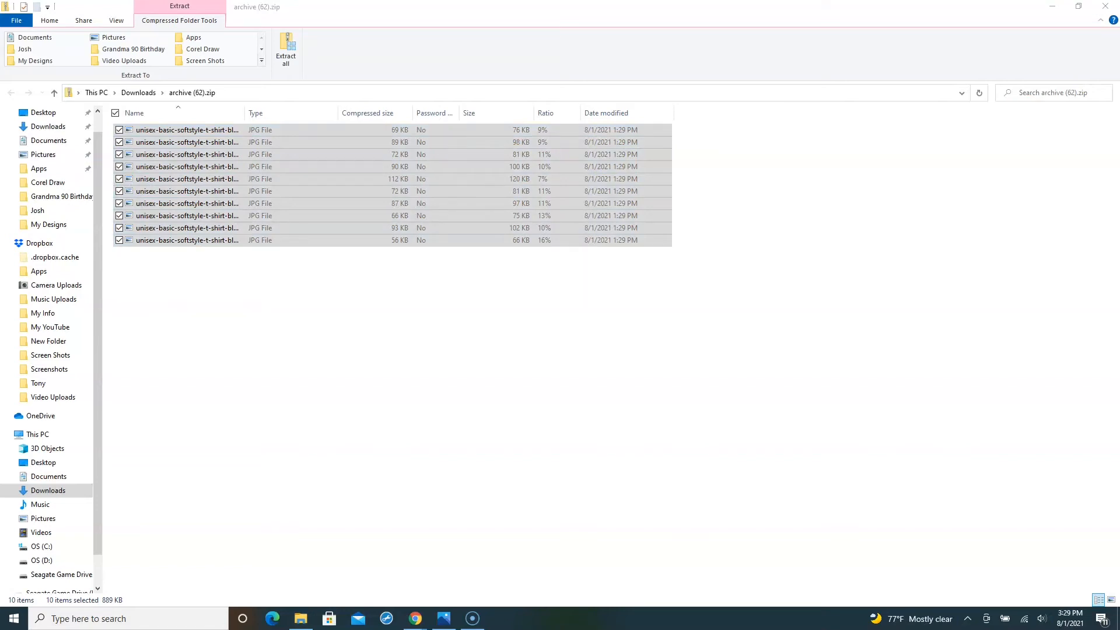
click(1050, 10)
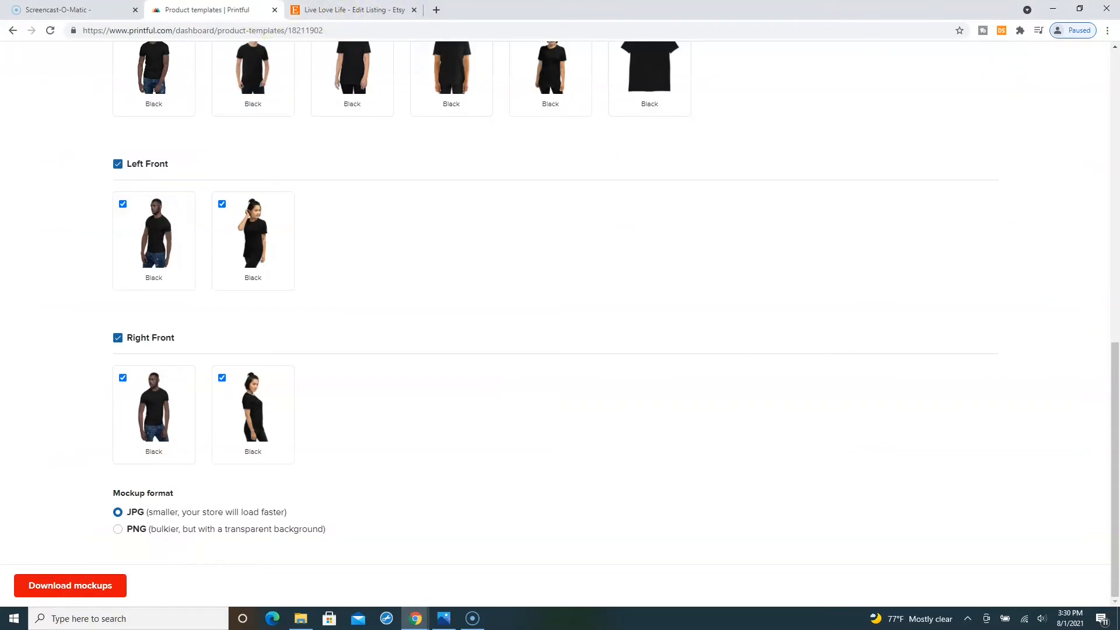
Return to the Etsy draft listing and replace the size-chart photo with the long-haired woman's front mockup ending in 715b6.jpg from the desktop
click(330, 10)
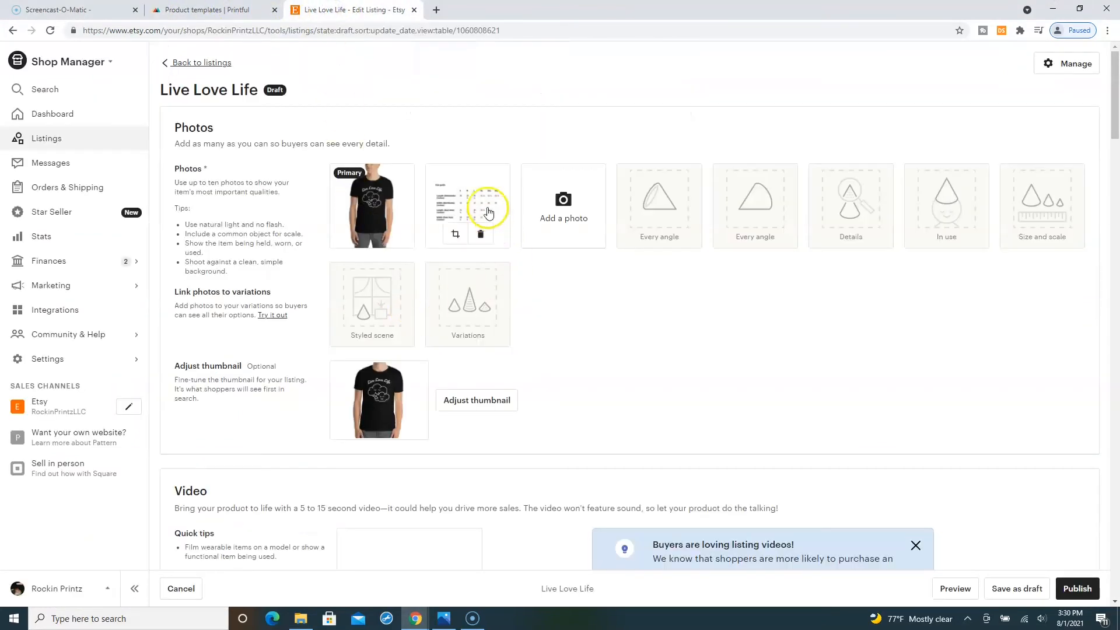
click(481, 234)
click(481, 225)
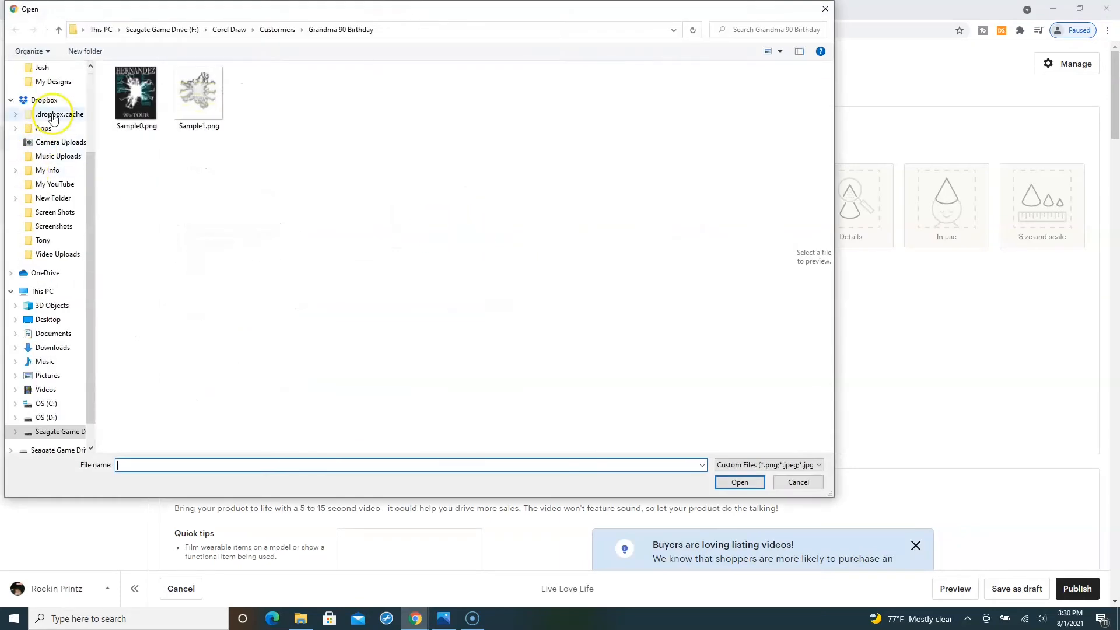
drag(90, 181, 86, 75)
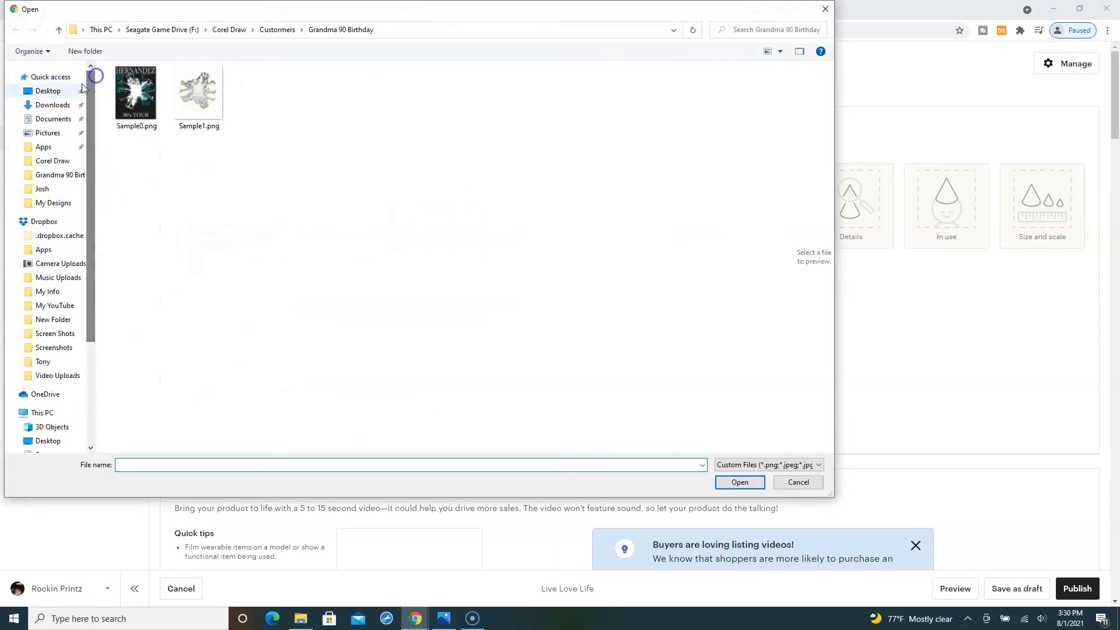
click(62, 92)
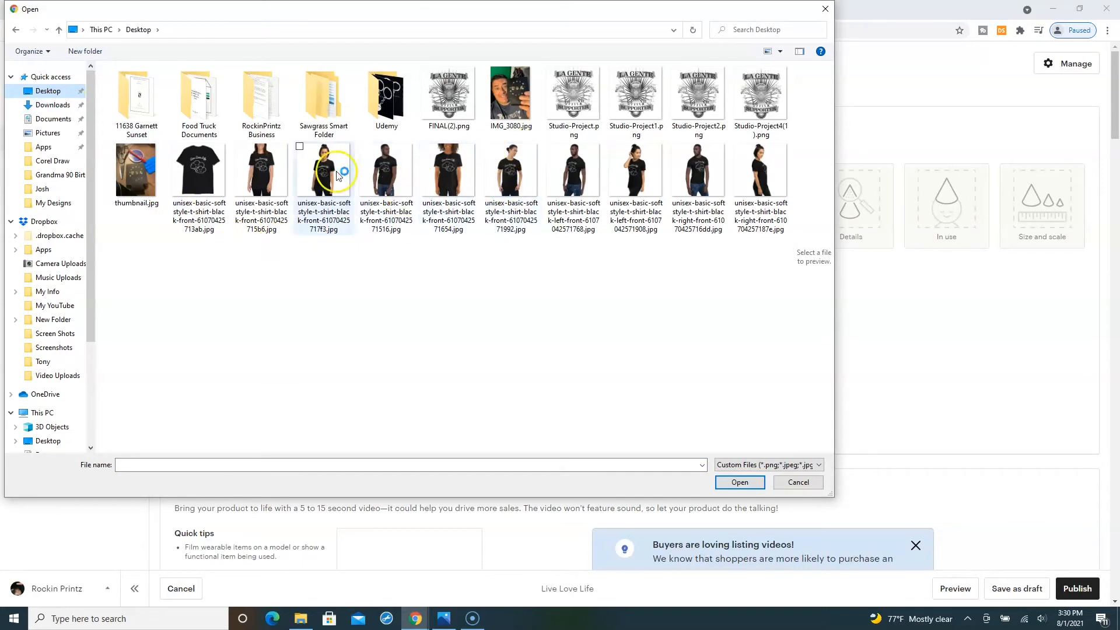
click(267, 169)
click(740, 482)
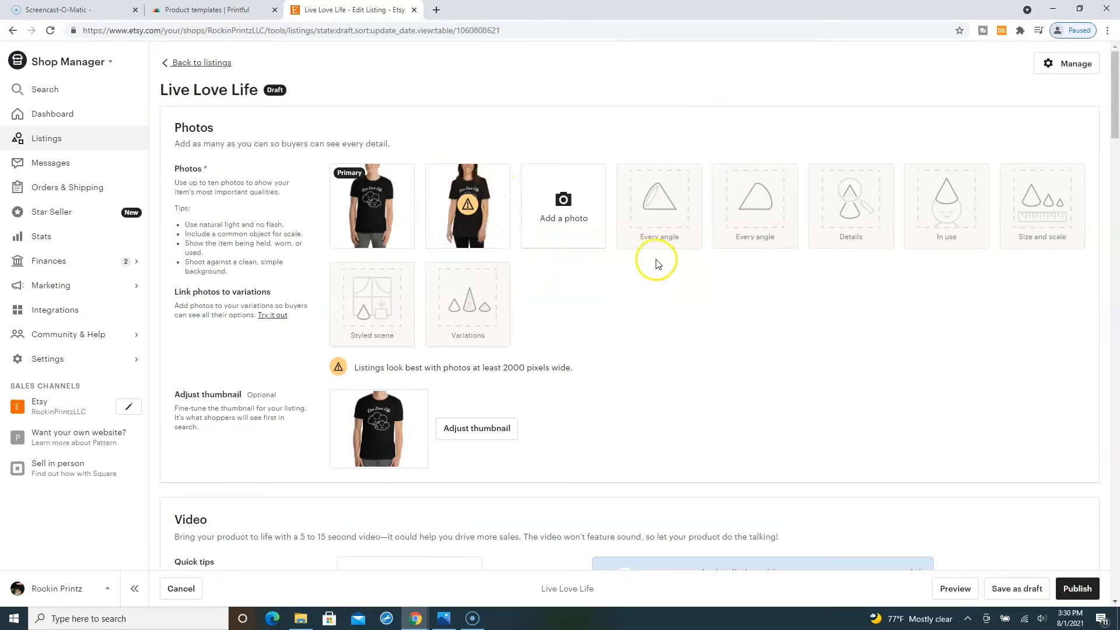
Add two more listing photos: the woman's front mockup ending in 717f3.jpg and the man's front mockup ending in 71516.jpg
click(563, 209)
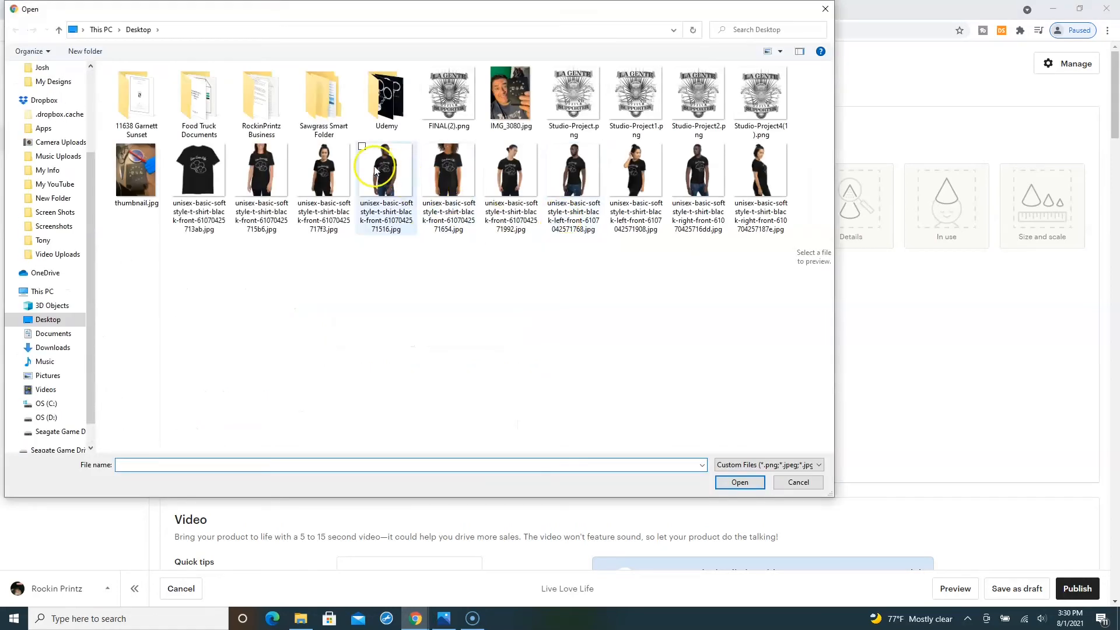
click(337, 166)
click(740, 481)
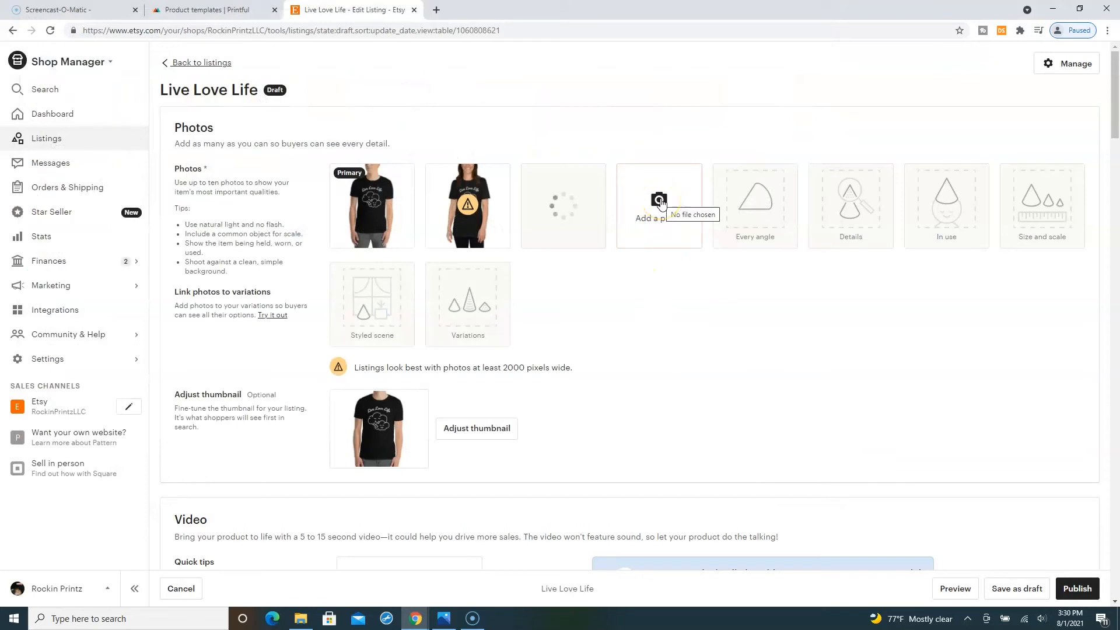
click(660, 202)
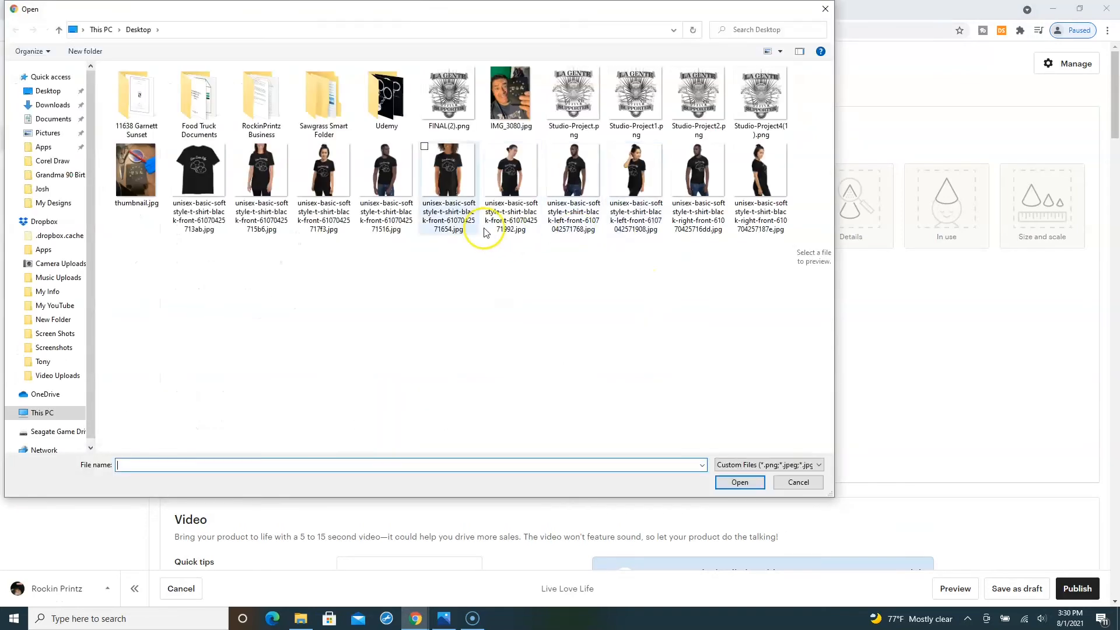
click(386, 170)
click(740, 481)
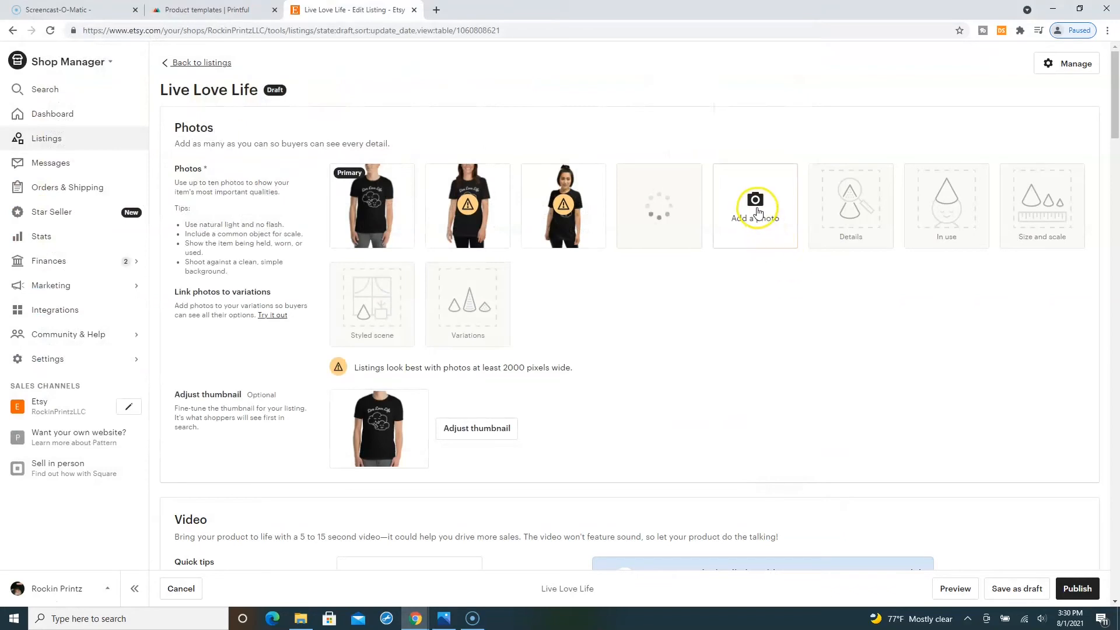
Add the curly-haired woman's front mockup ending in 71654.jpg and the woman's right-front mockup ending in 187e.jpg to the listing photos
click(756, 208)
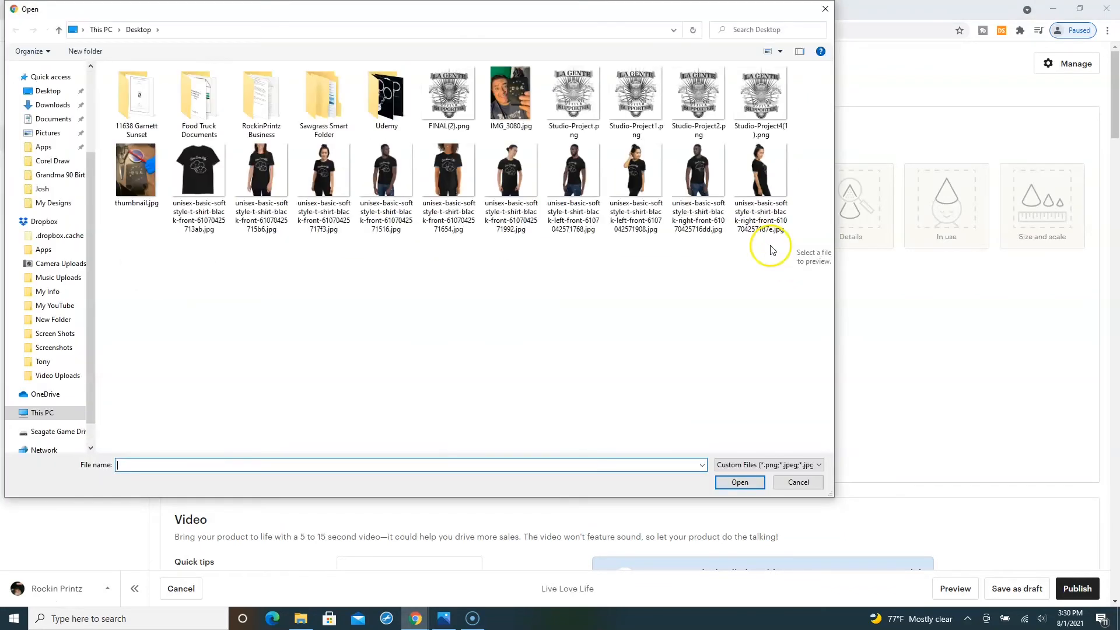
click(447, 180)
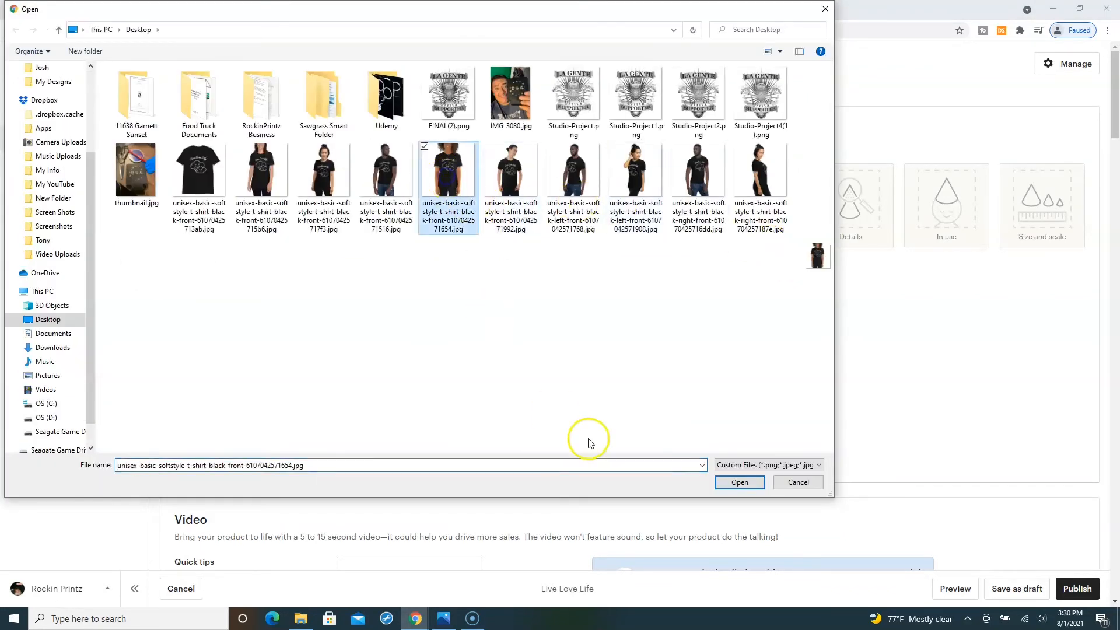
click(741, 483)
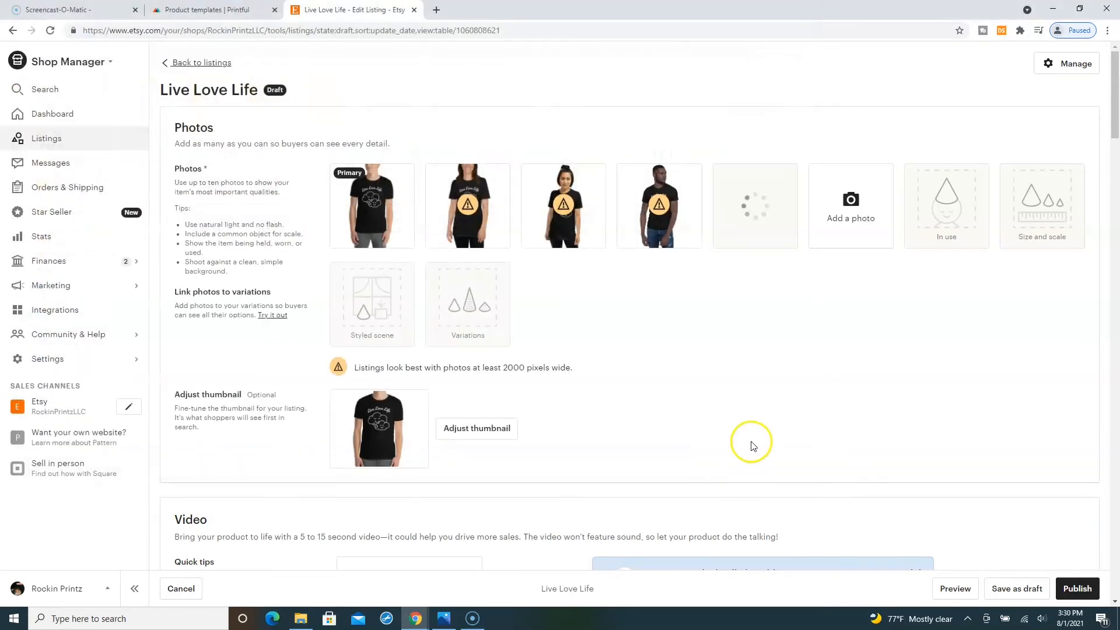
click(851, 204)
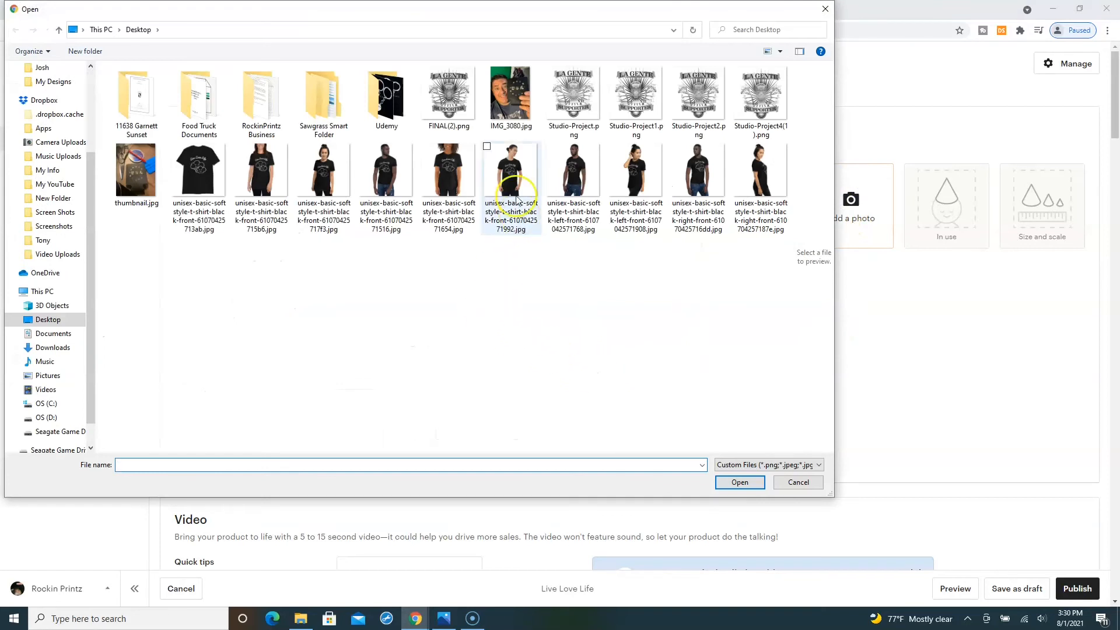
click(770, 175)
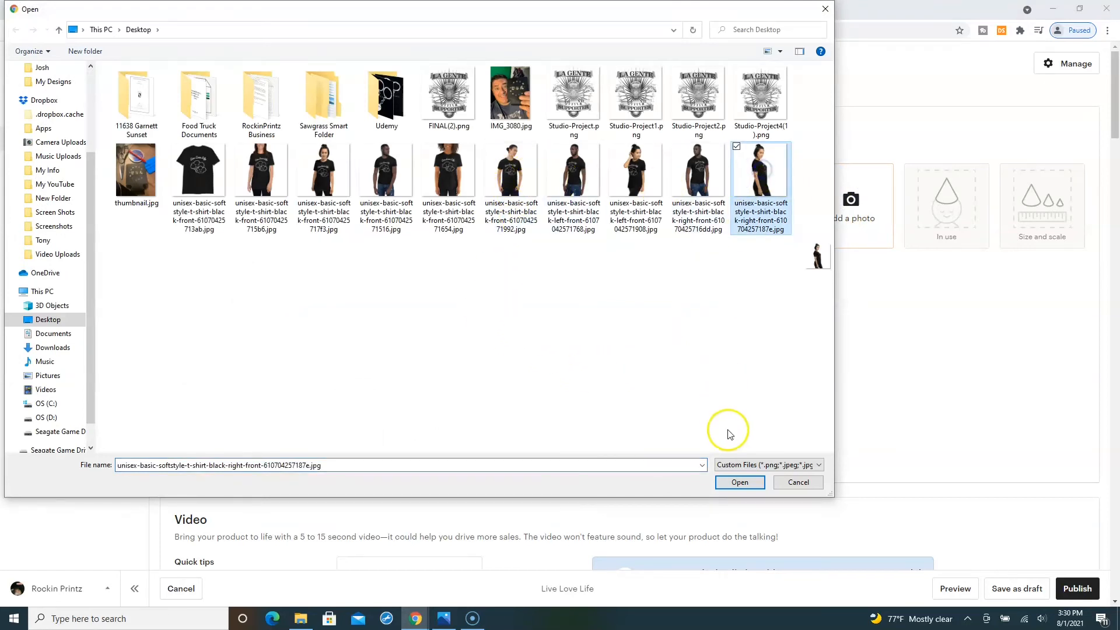
click(736, 482)
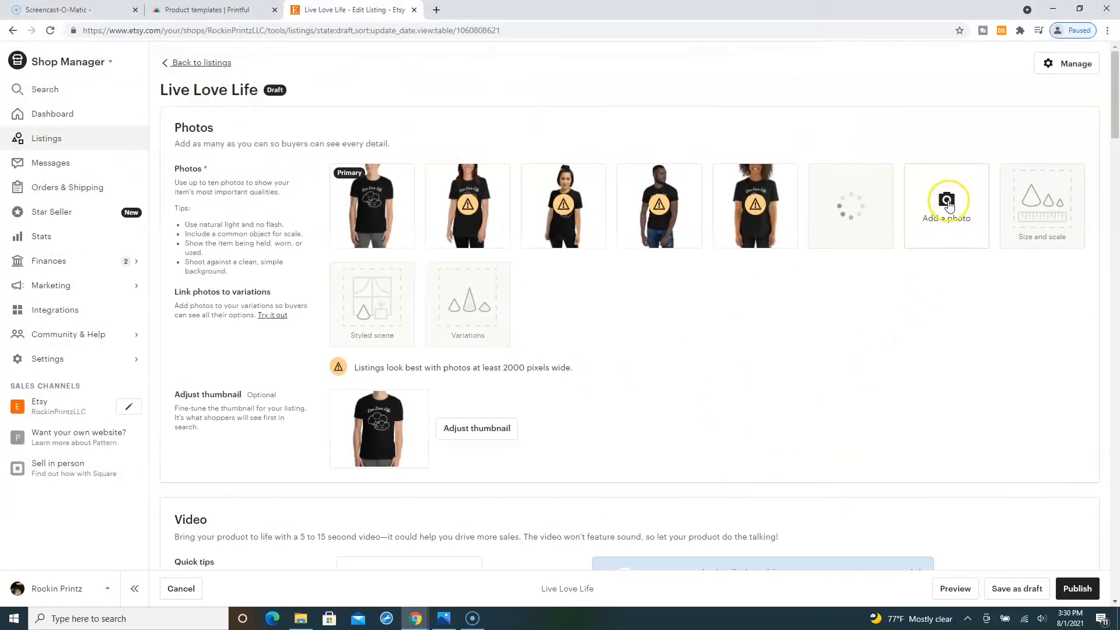
Add the woman's left-front mockup ending in 1908.jpg and the flat shirt mockup ending in 713ab.jpg to the listing photos
click(946, 203)
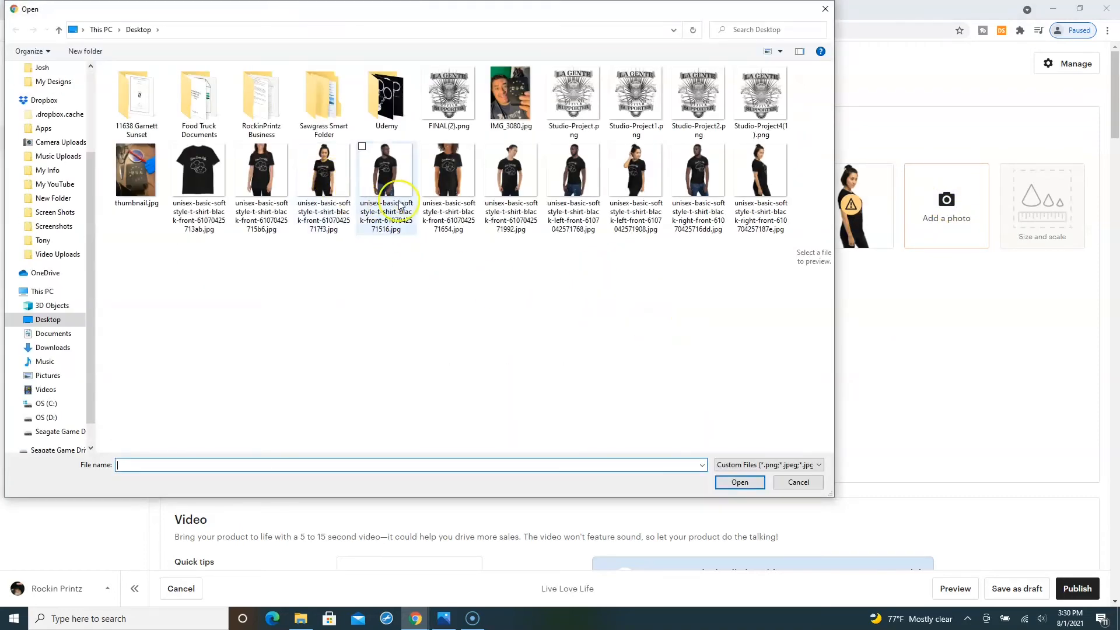
click(635, 175)
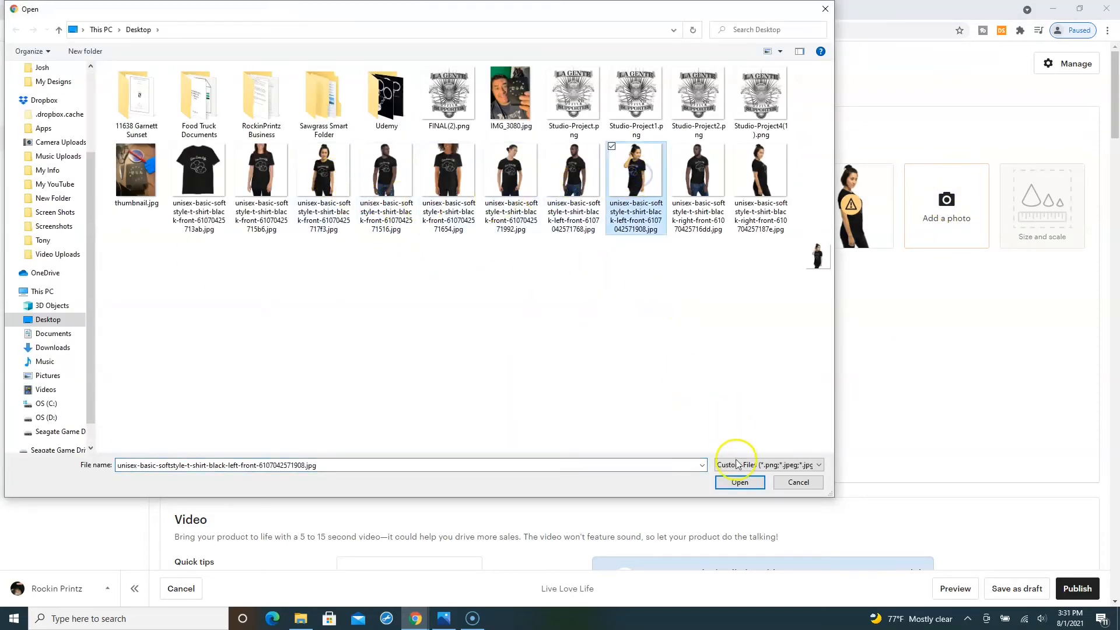
click(740, 482)
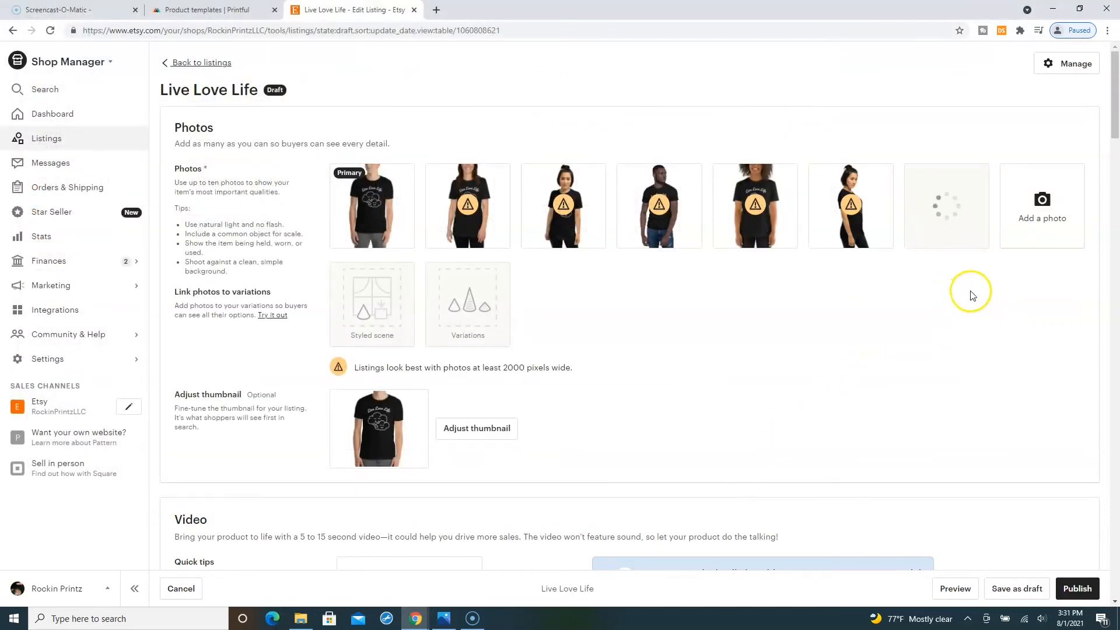
click(1041, 204)
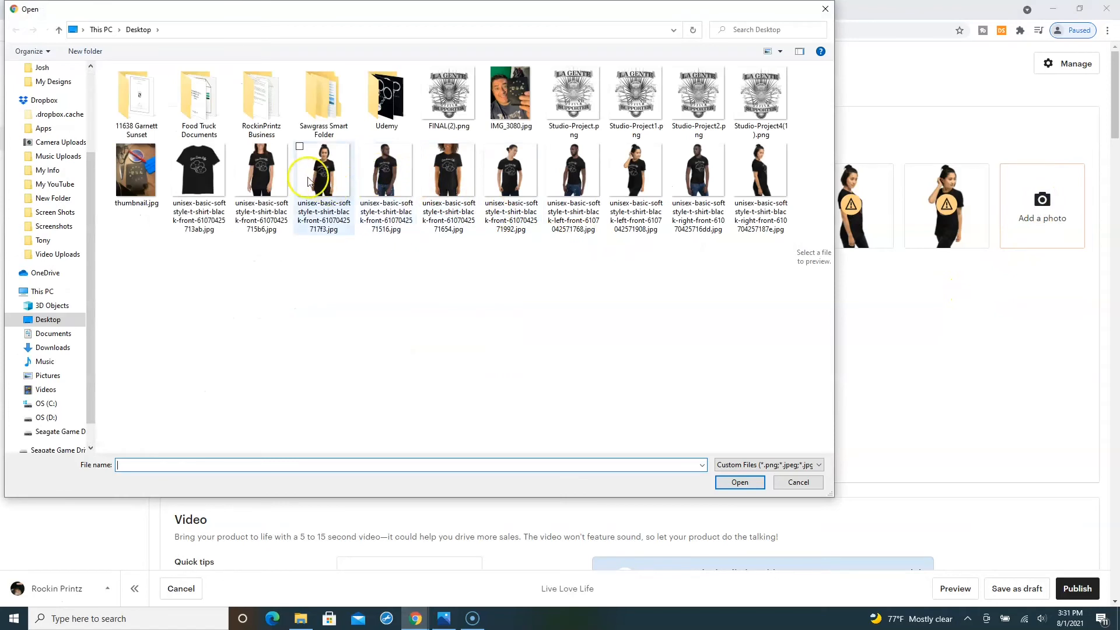
click(203, 172)
click(751, 482)
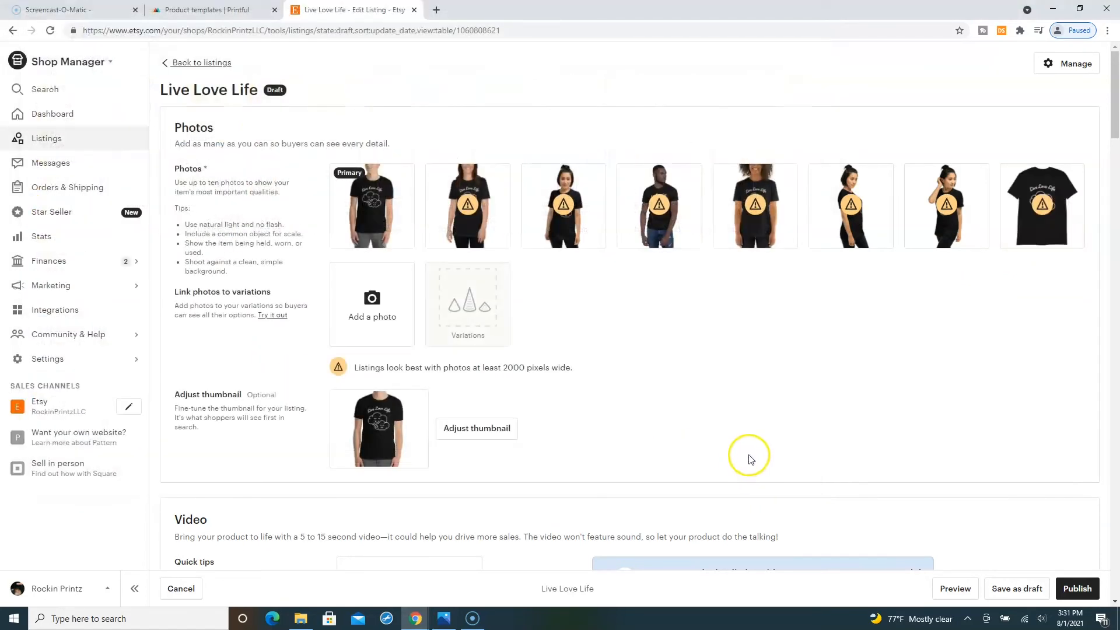
Fill the last two photo slots with the women's front mockups ending in 717f3.jpg and 715b6.jpg
mouse_move(438, 235)
click(366, 311)
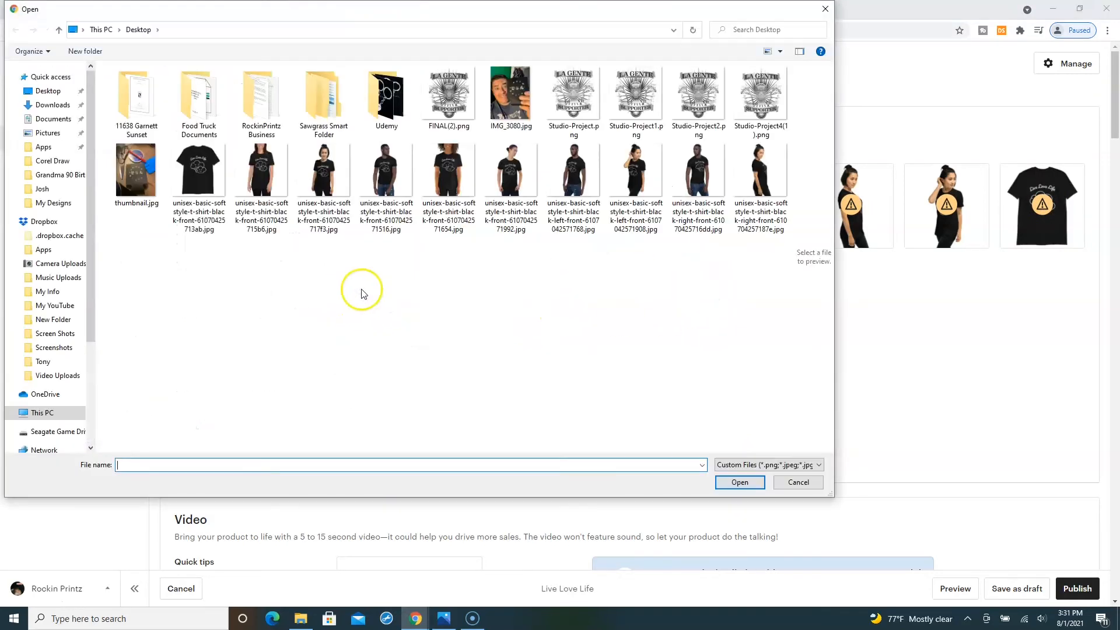
click(323, 174)
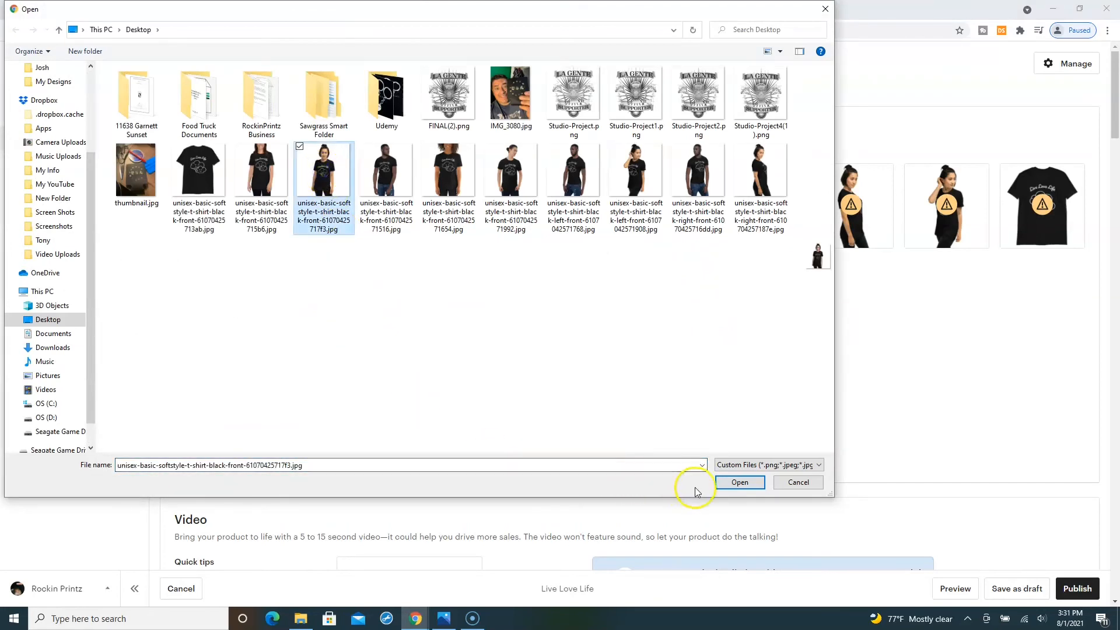
click(749, 485)
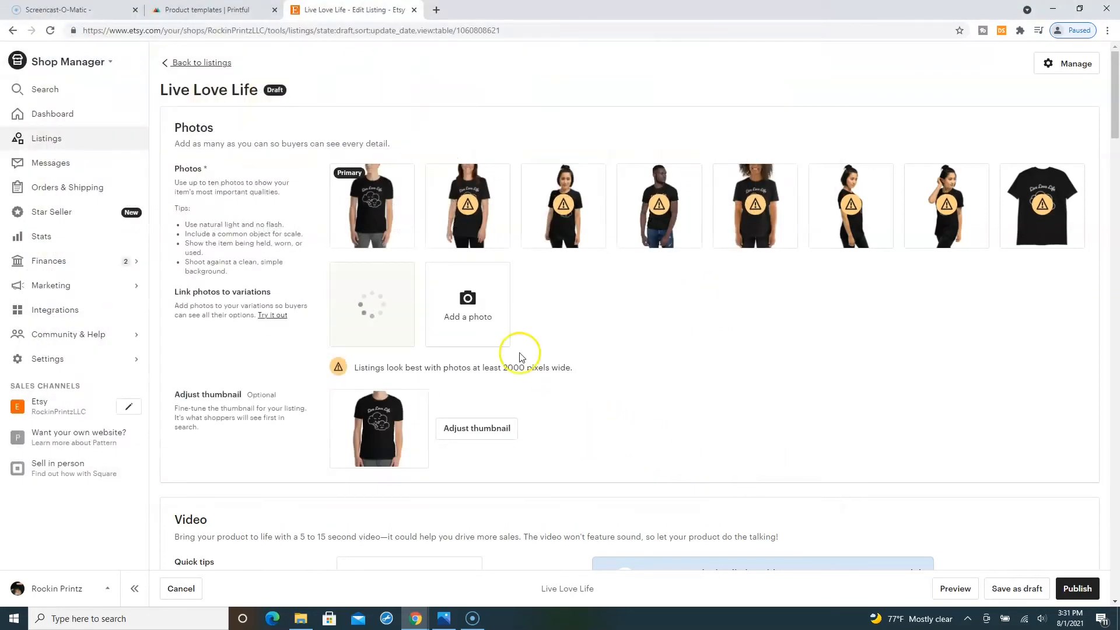
click(466, 300)
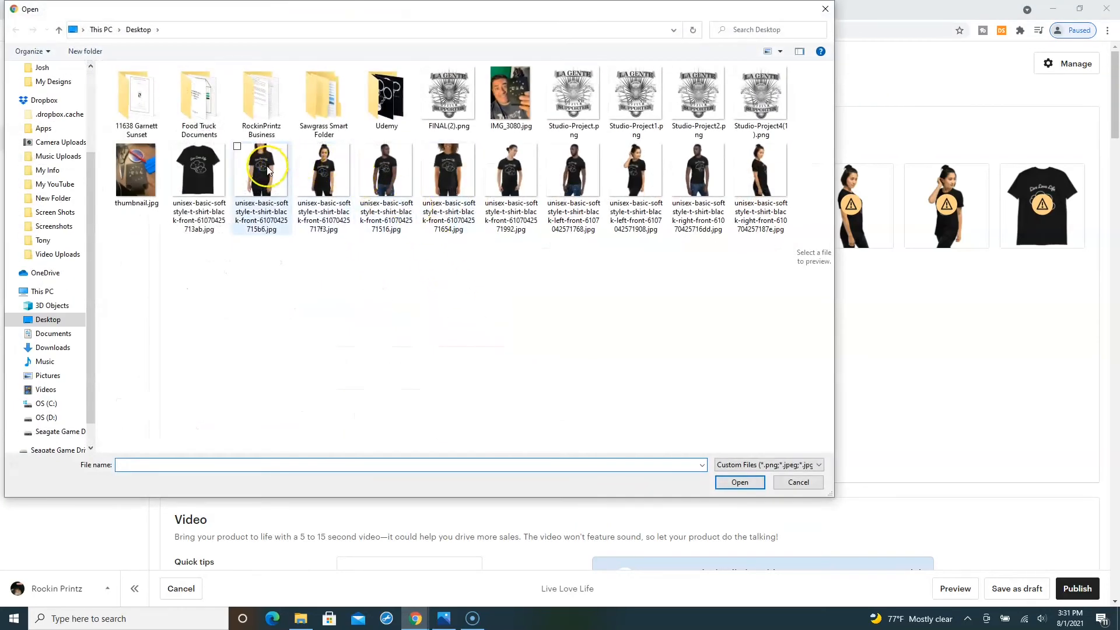
click(267, 169)
click(739, 482)
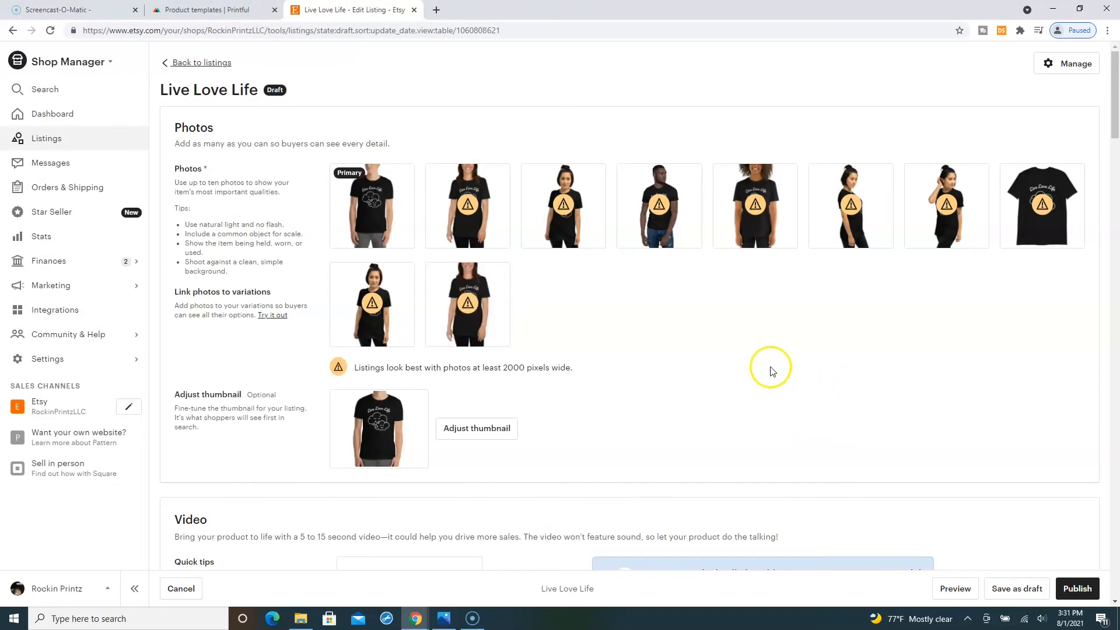
Set the listing's primary color to Black and keep its size as "I offer more than one"
scroll(768, 365, down, 5)
scroll(738, 376, down, 5)
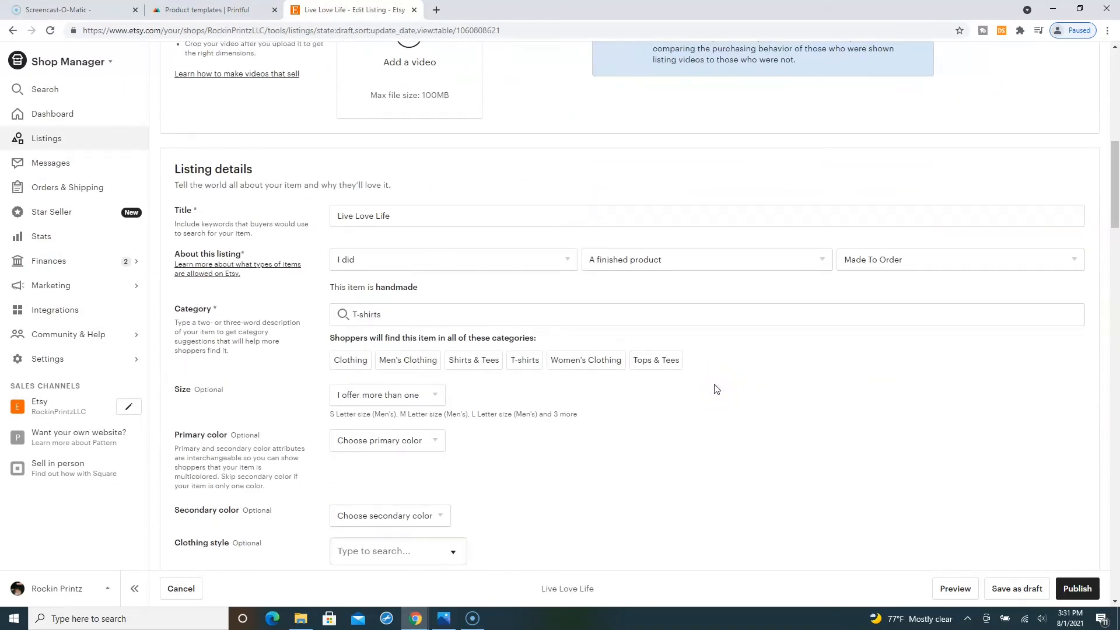
scroll(716, 389, down, 3)
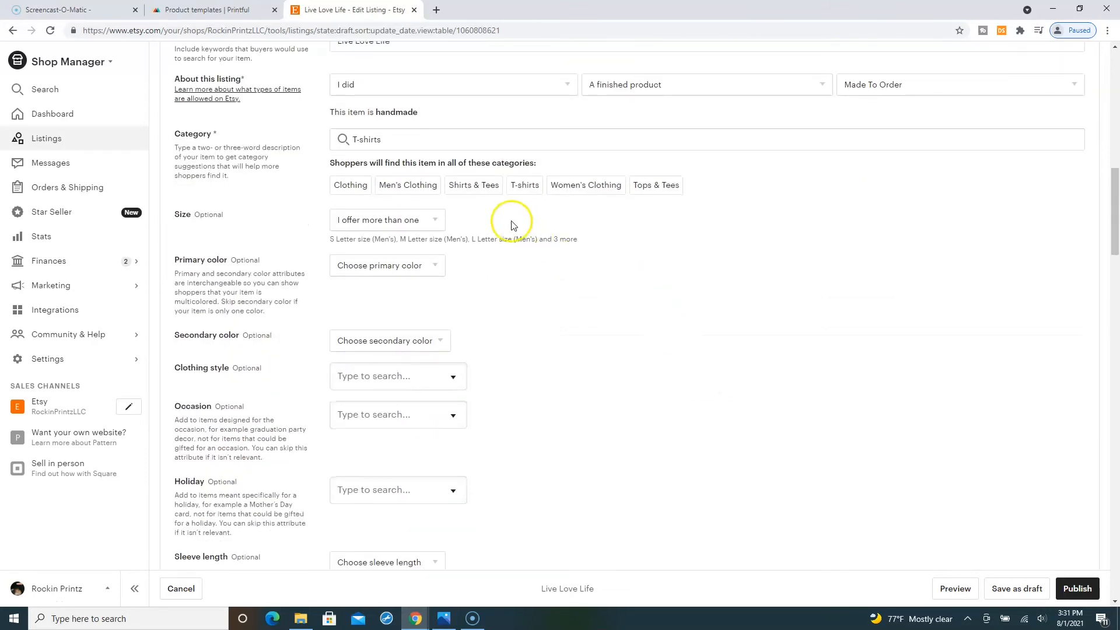
click(434, 266)
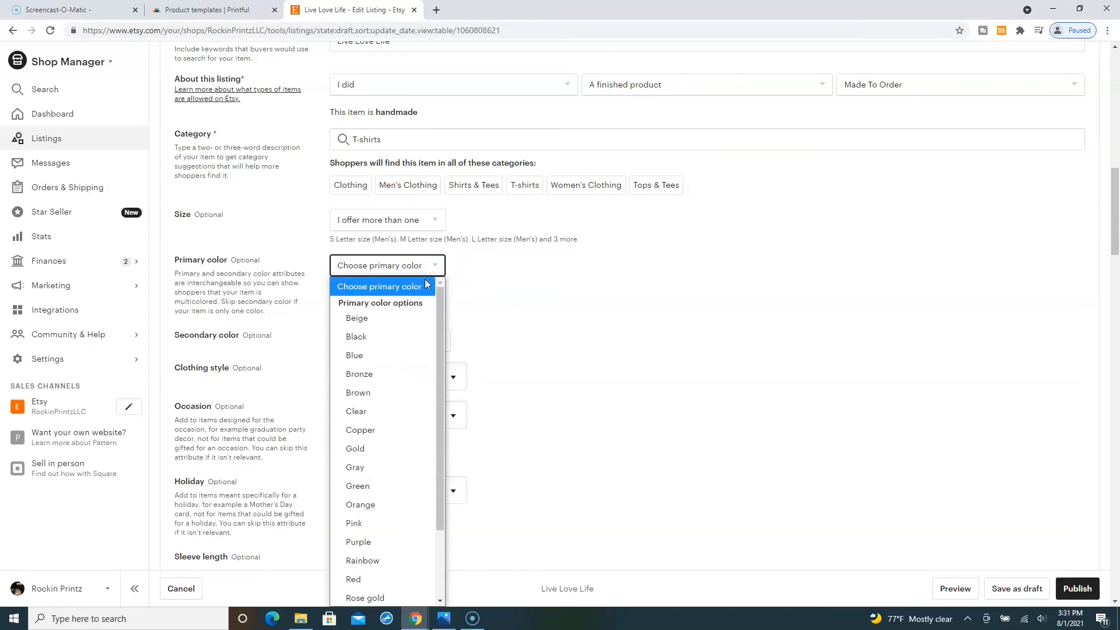
click(387, 336)
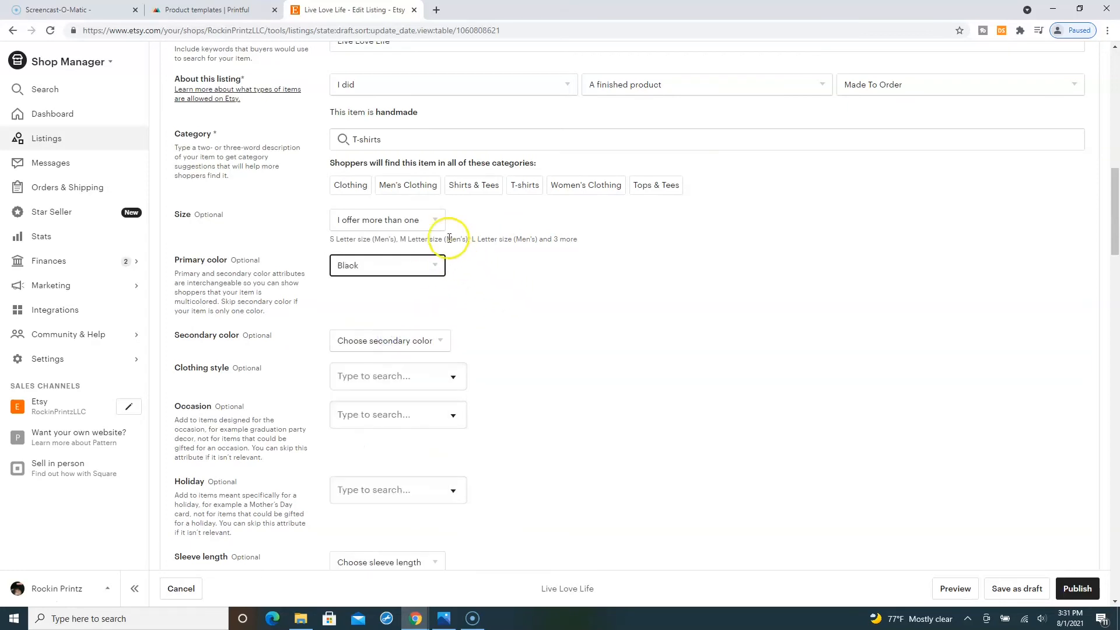
click(432, 220)
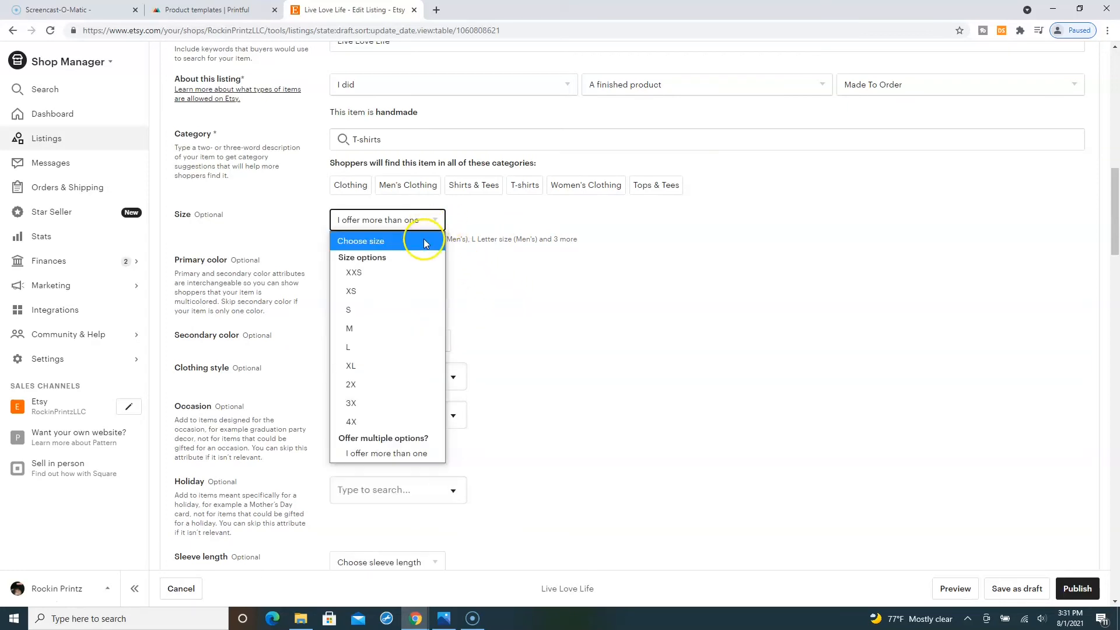
click(401, 455)
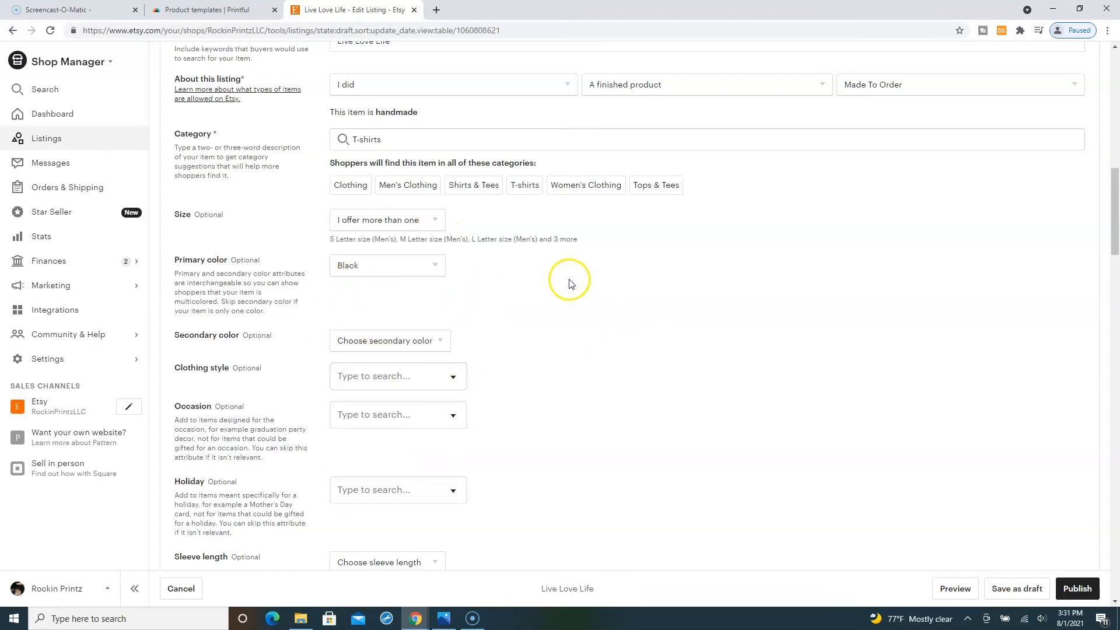
Set the secondary color to White and the clothing style to Streetwear
scroll(569, 280, down, 1)
click(439, 282)
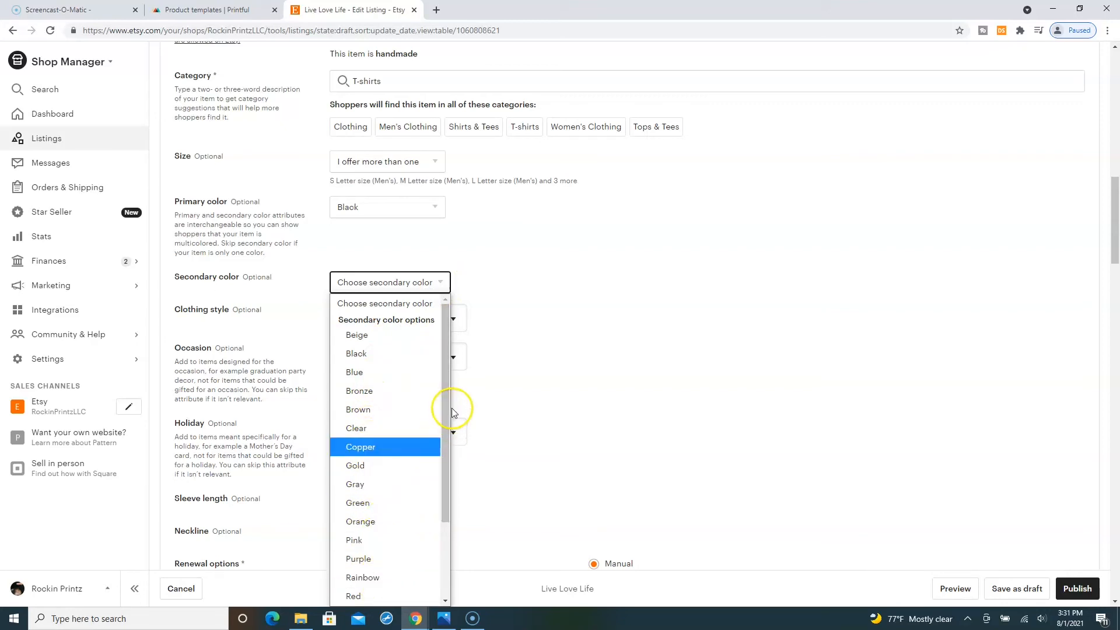
drag(440, 404, 447, 482)
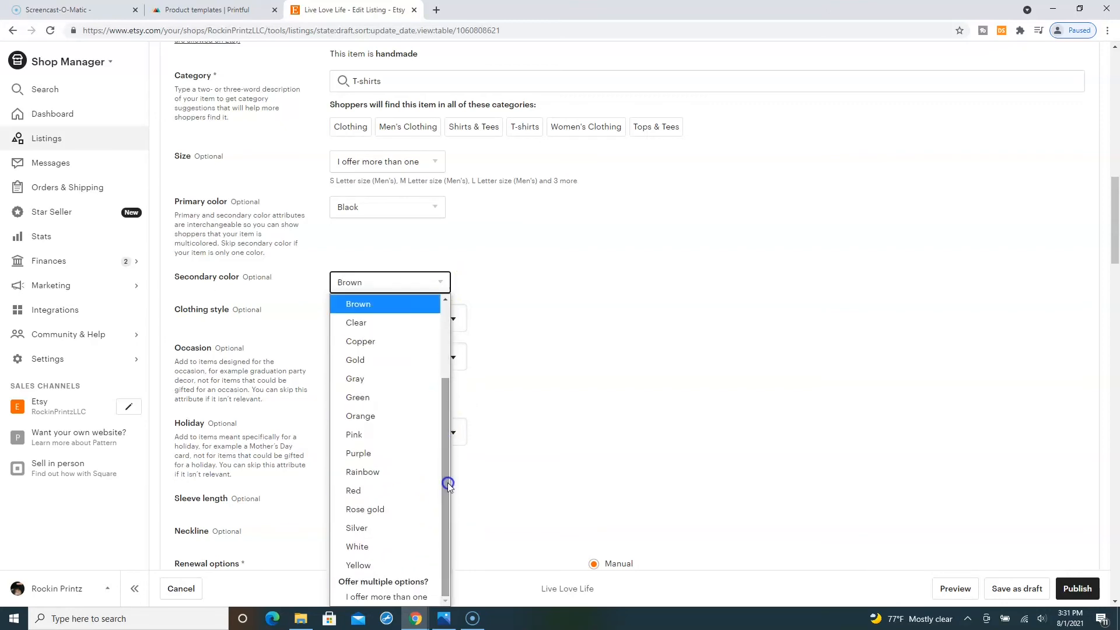
click(392, 543)
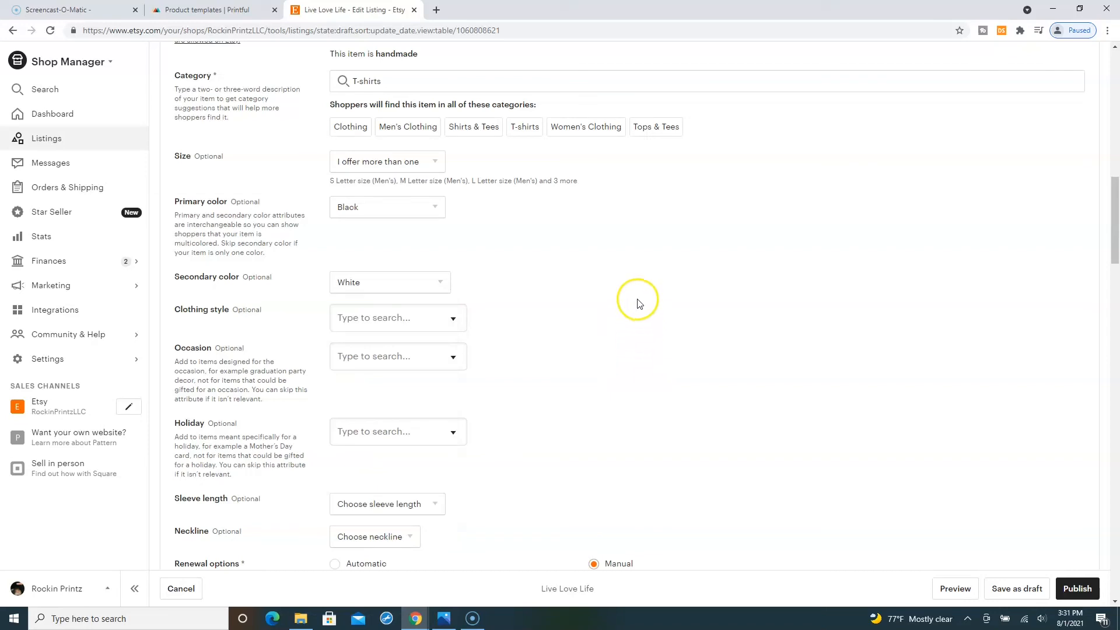
click(453, 319)
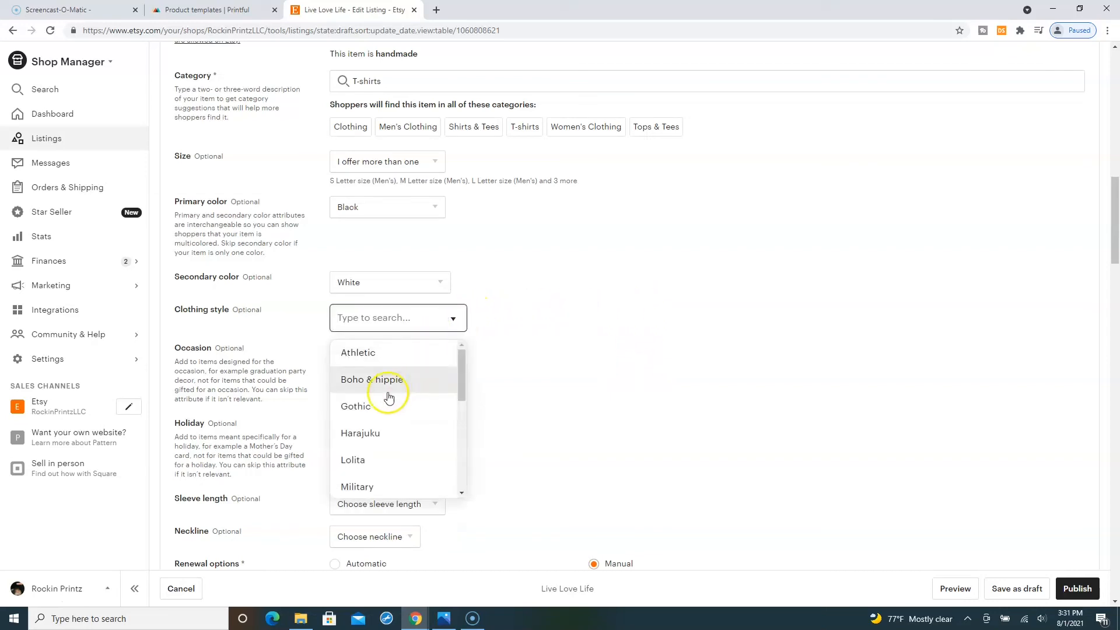
drag(462, 364, 470, 452)
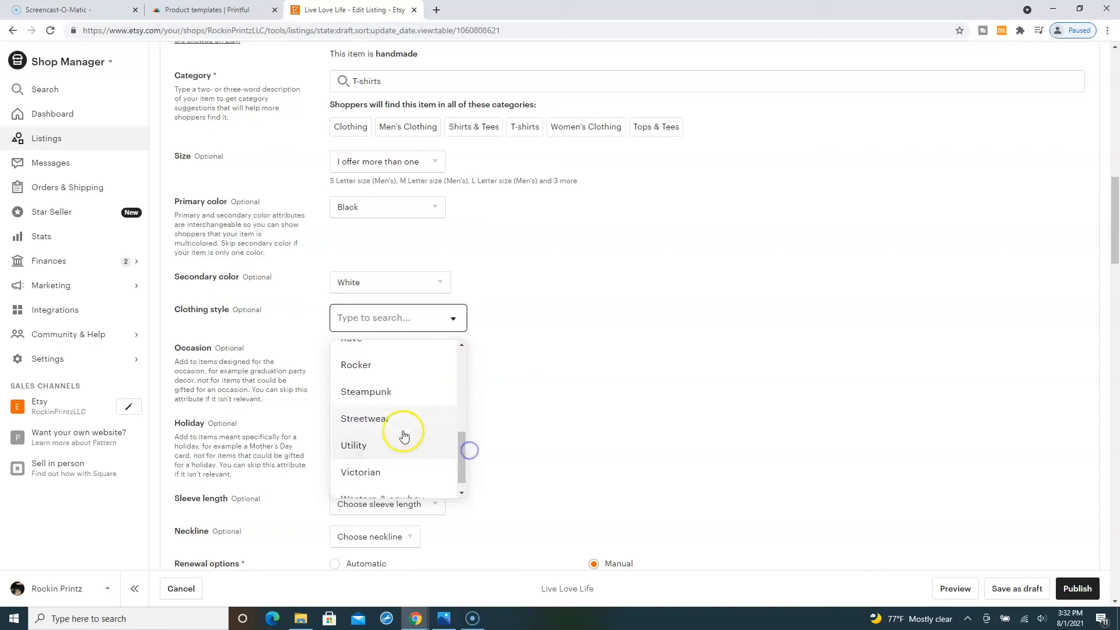
click(393, 416)
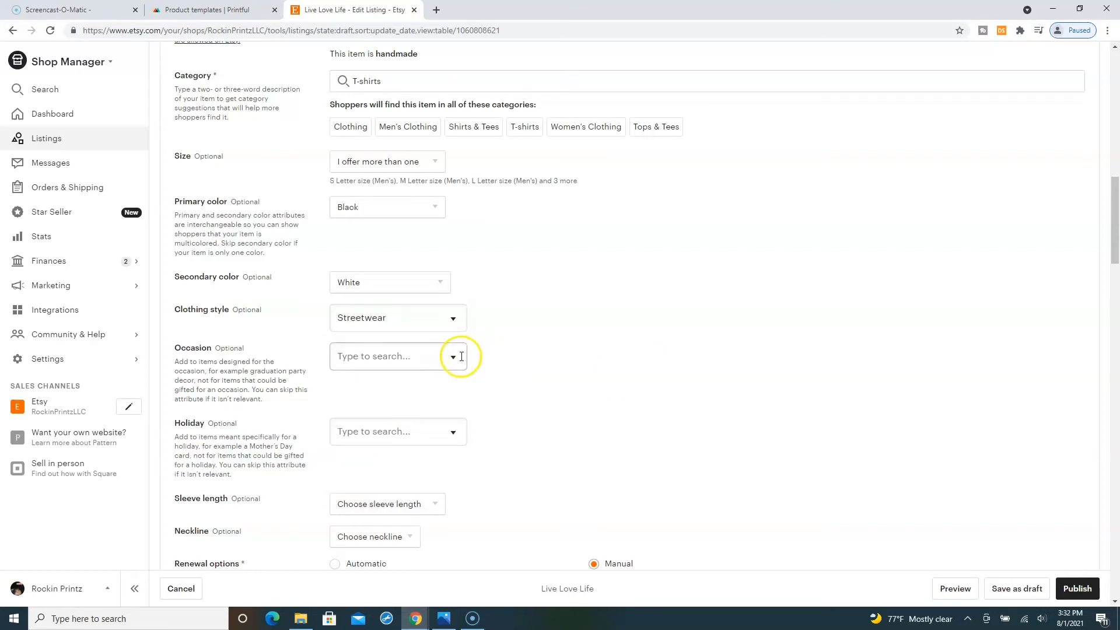
Set the shirt's sleeve length to Short sleeve
scroll(590, 325, down, 2)
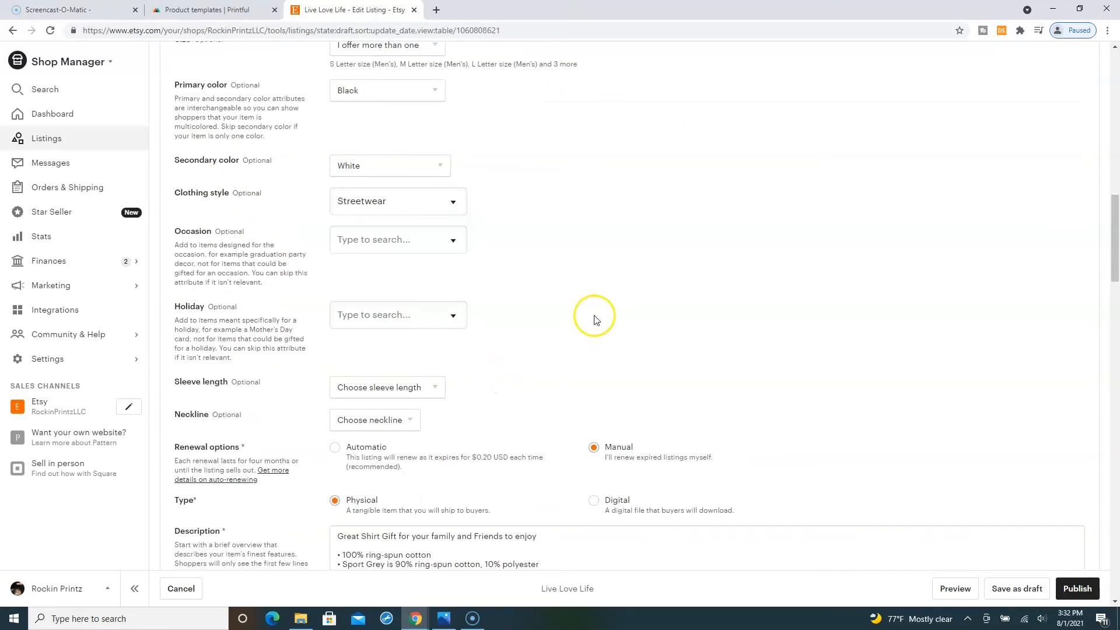
scroll(636, 290, down, 1)
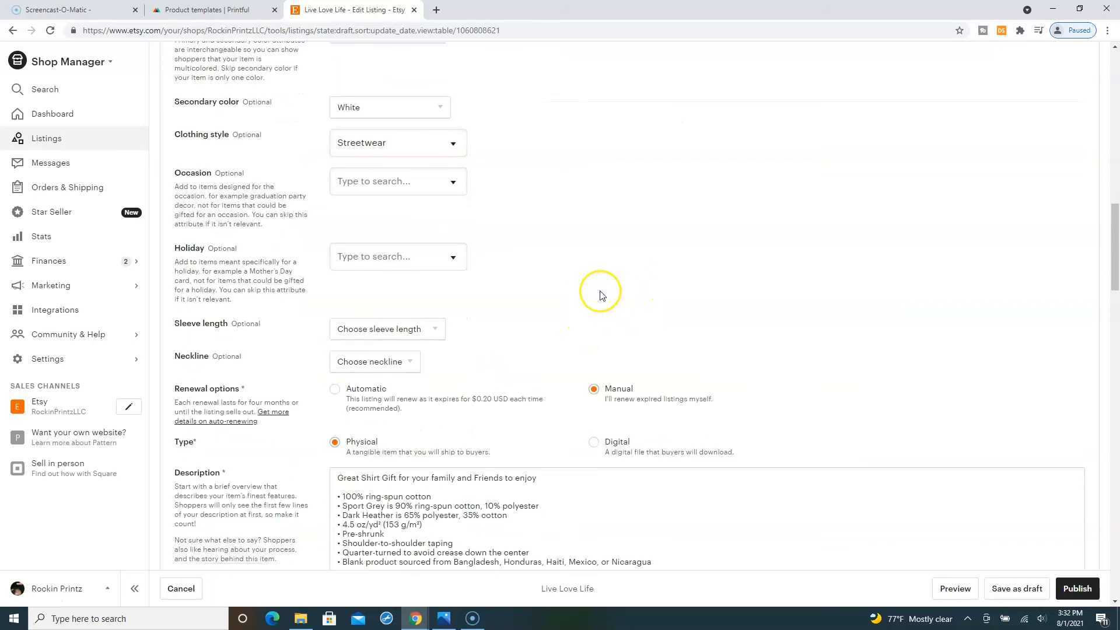
scroll(592, 290, down, 1)
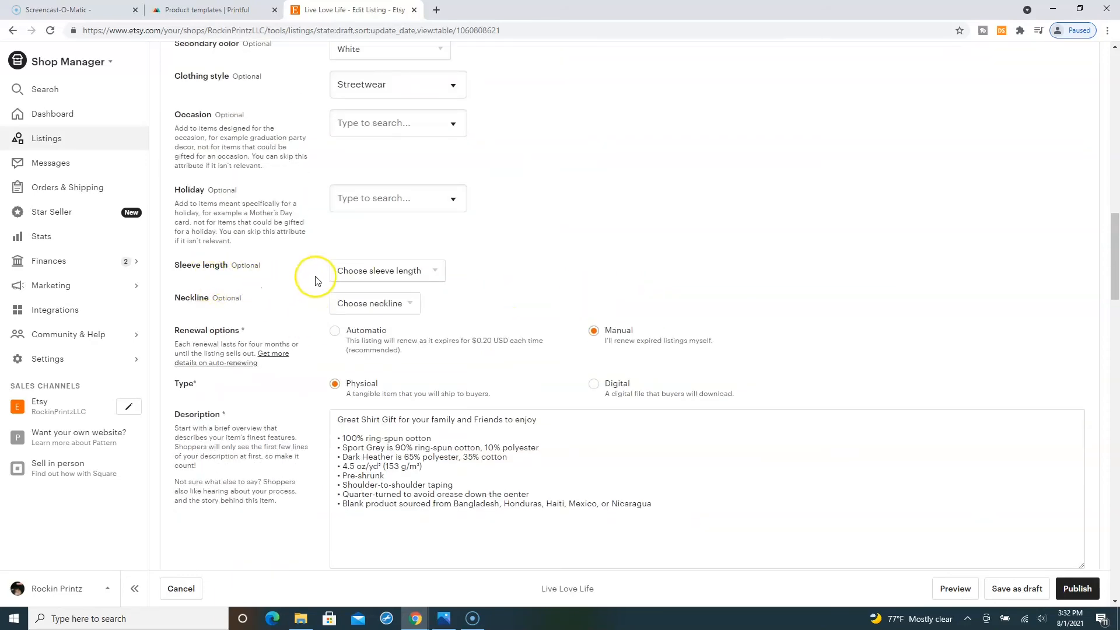
click(437, 270)
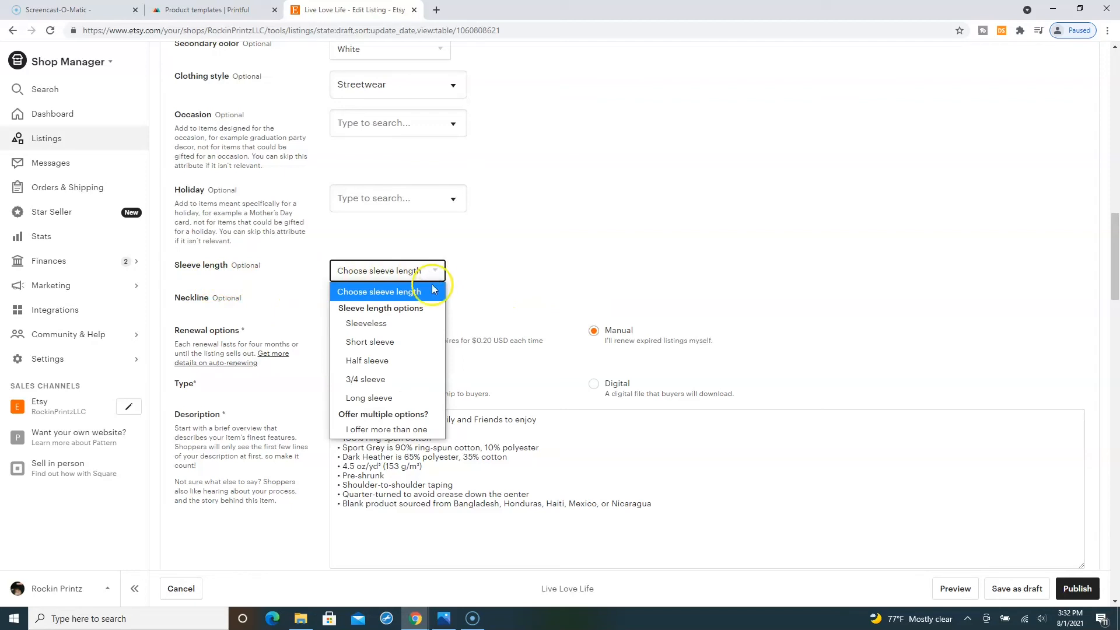
click(387, 342)
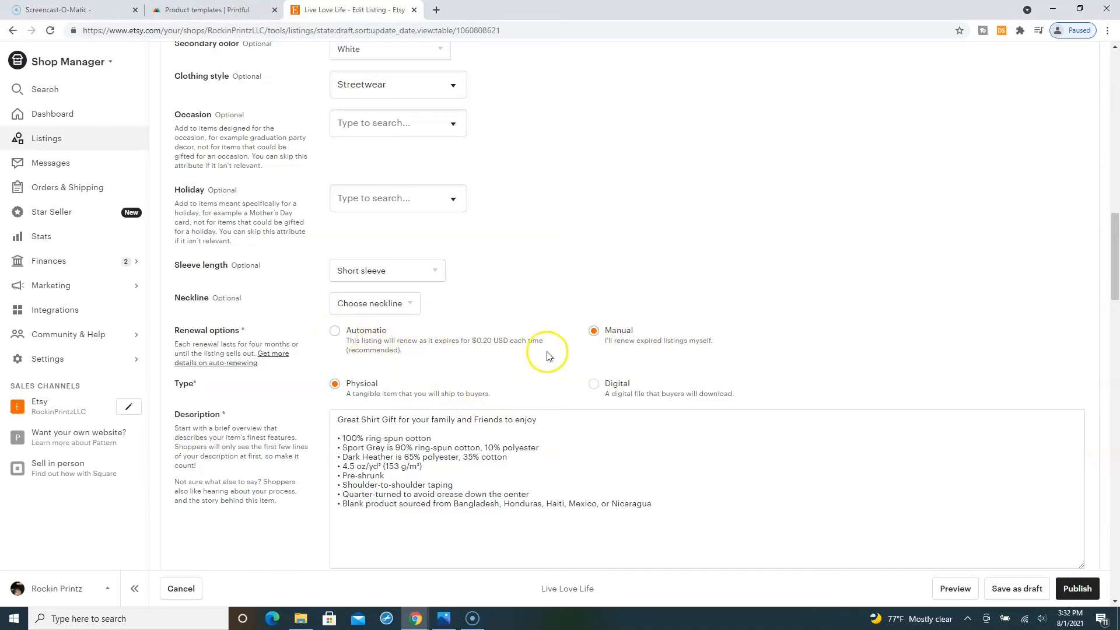
Select printful as the listing's production partner
scroll(776, 252, down, 2)
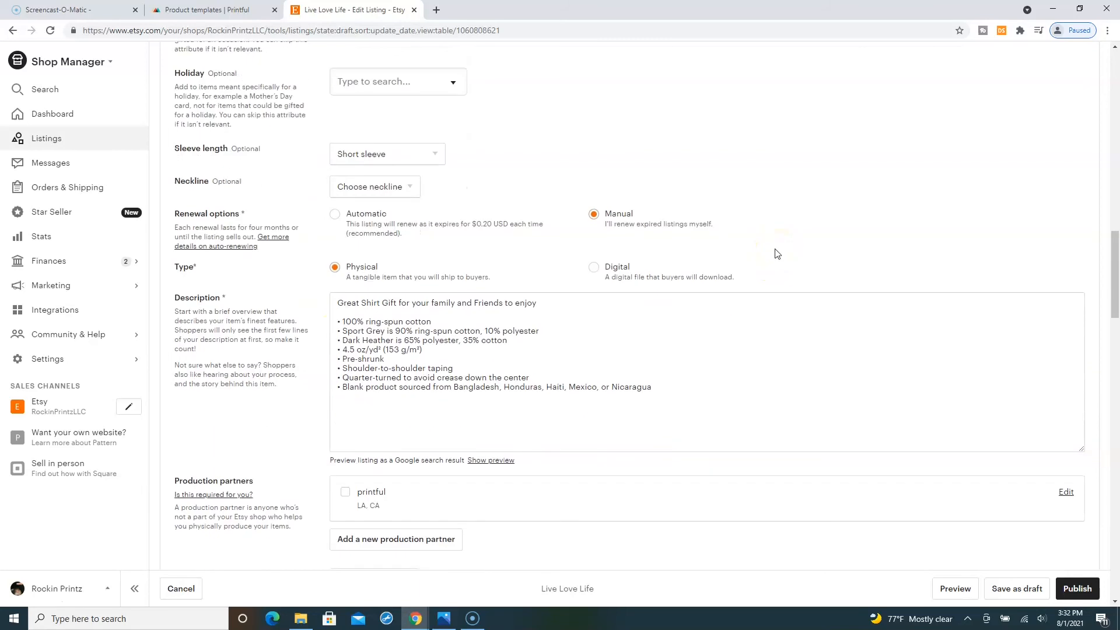
scroll(776, 253, down, 4)
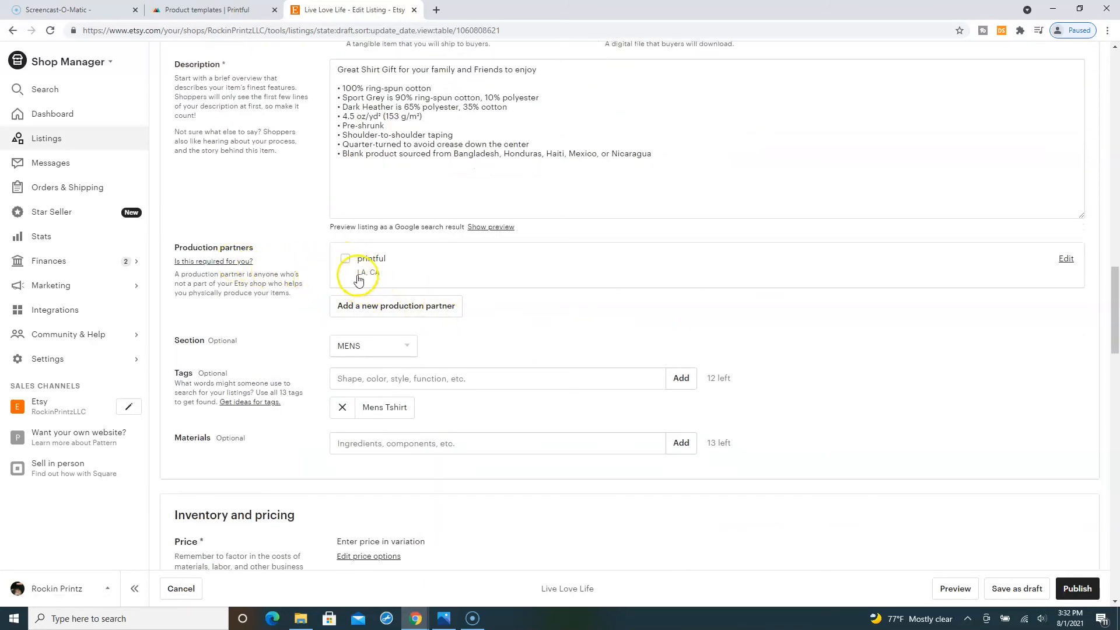
click(346, 264)
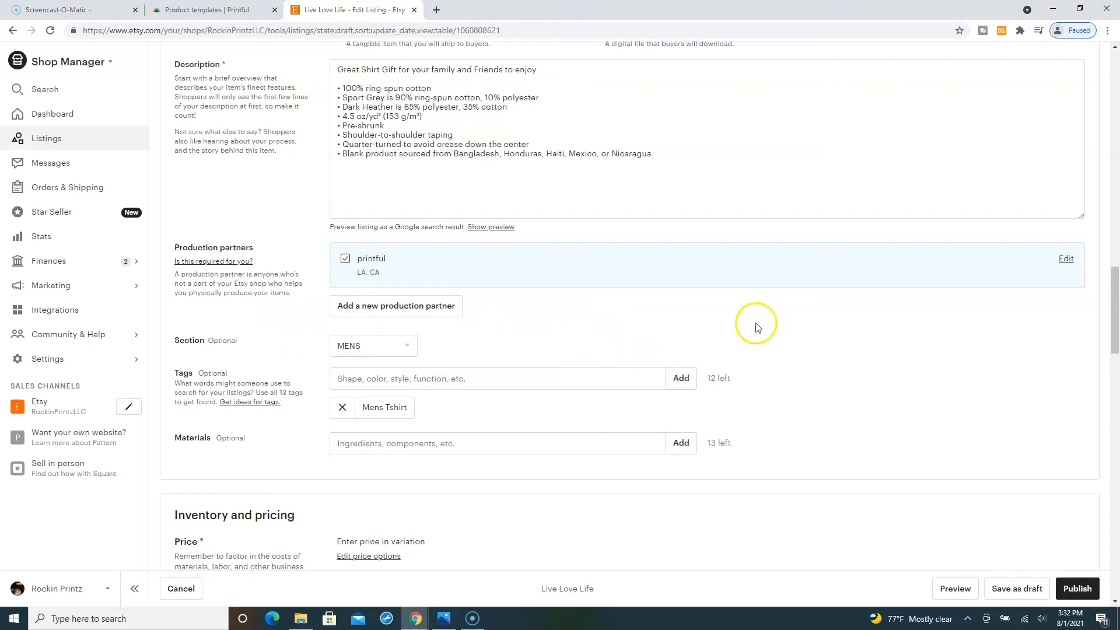
Select all size variations and try to link the man's front mockup photo to size S
scroll(757, 324, down, 7)
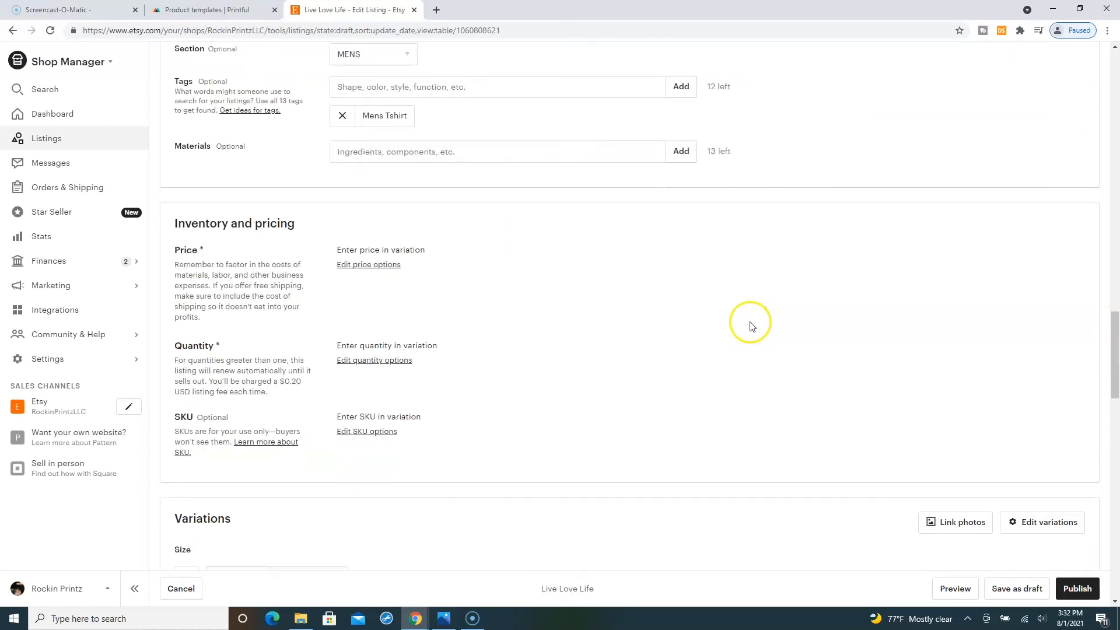
scroll(749, 325, down, 4)
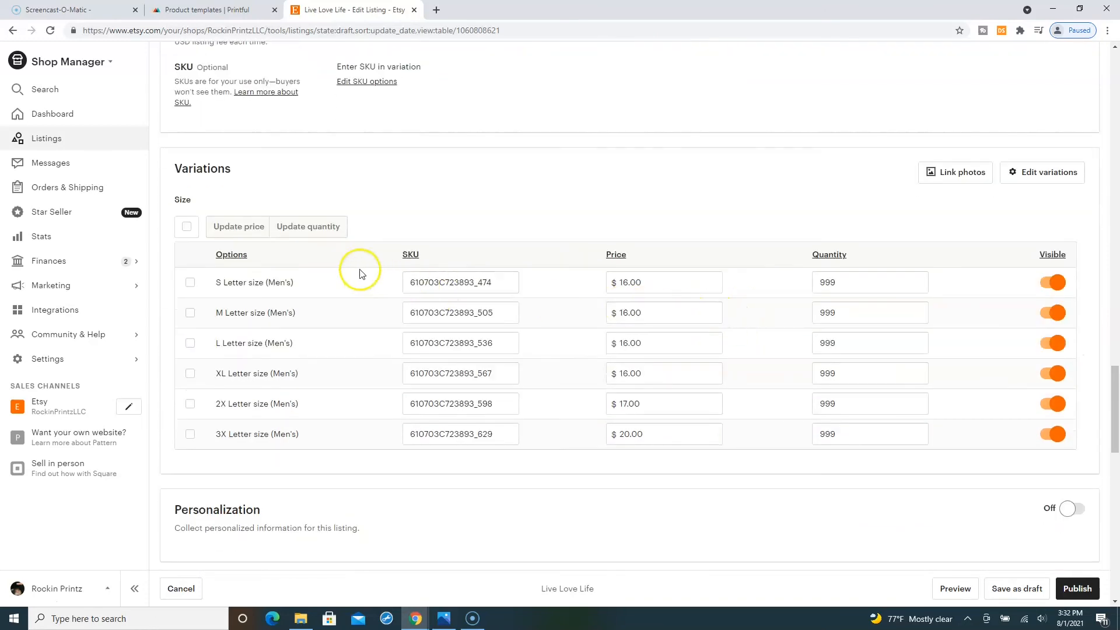
click(187, 229)
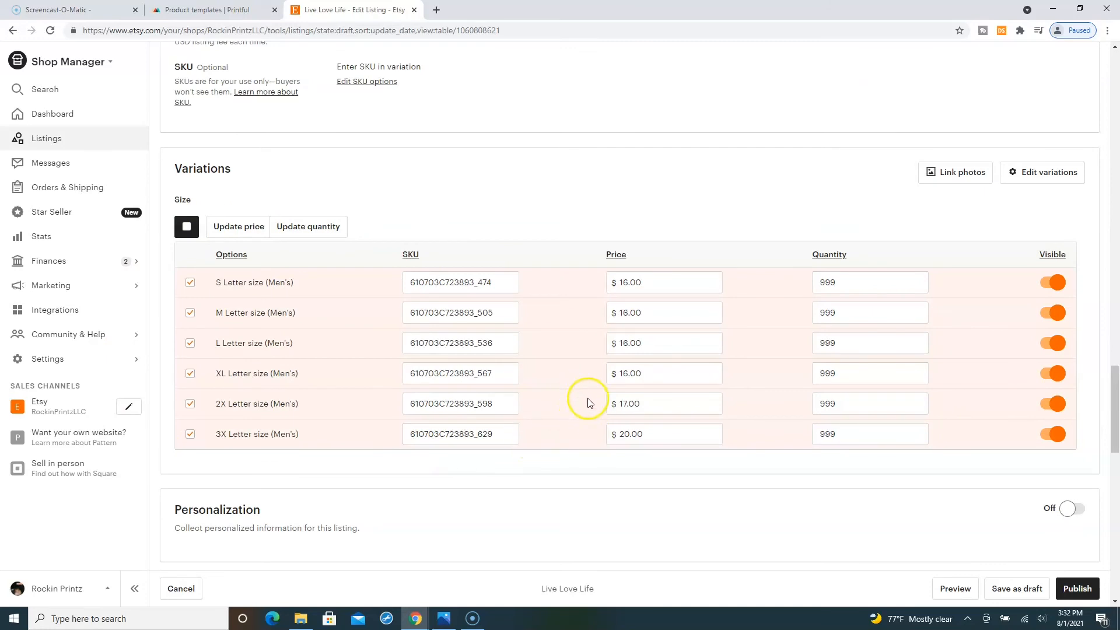
click(951, 175)
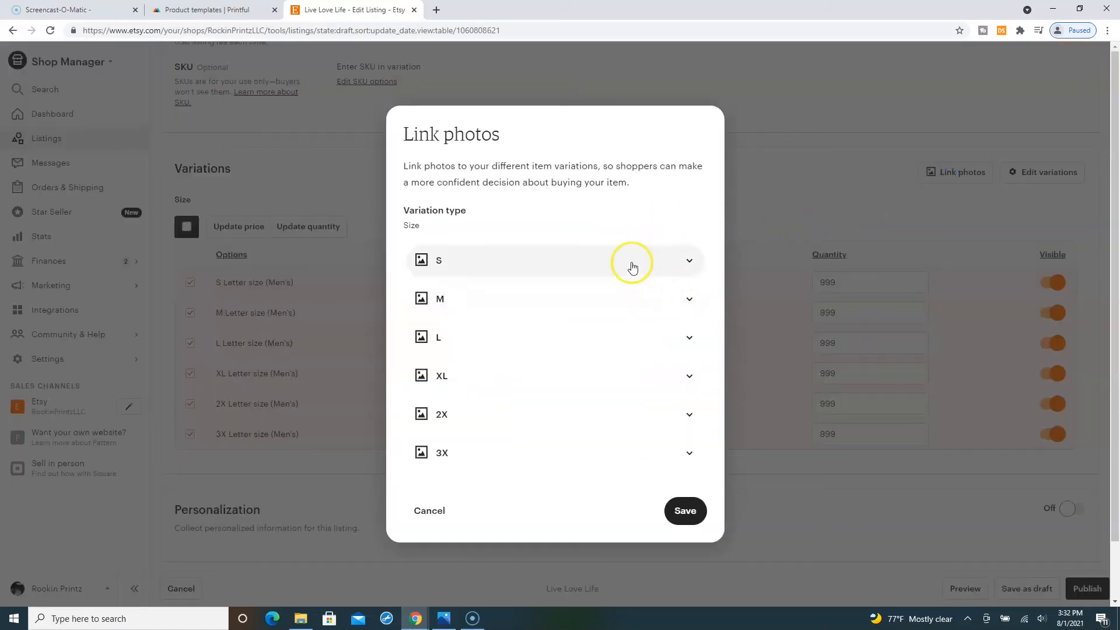
click(421, 262)
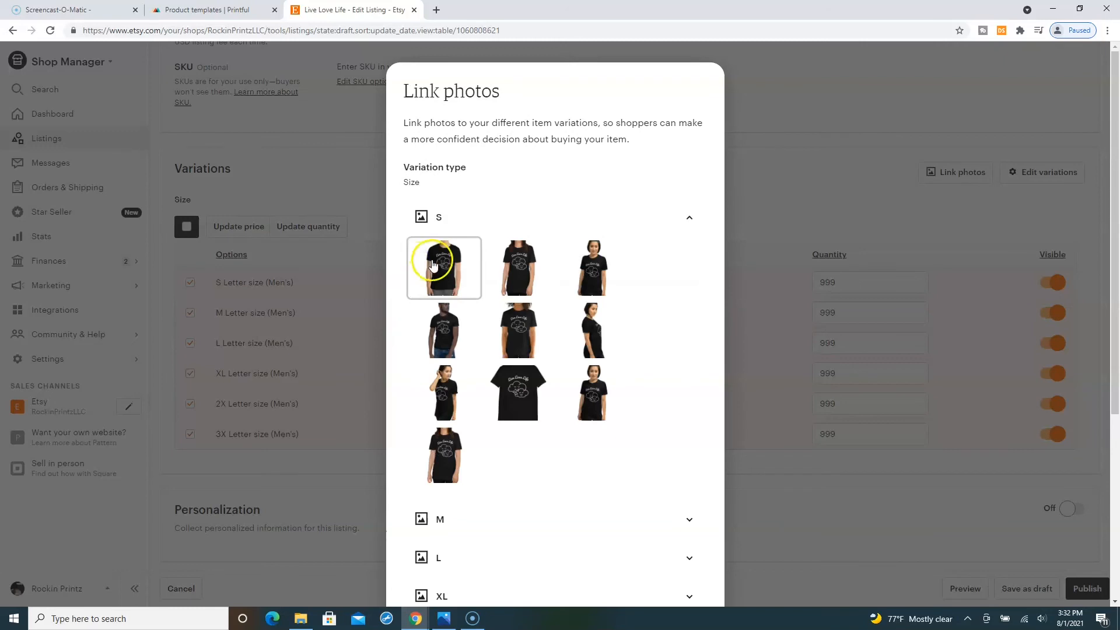
click(432, 264)
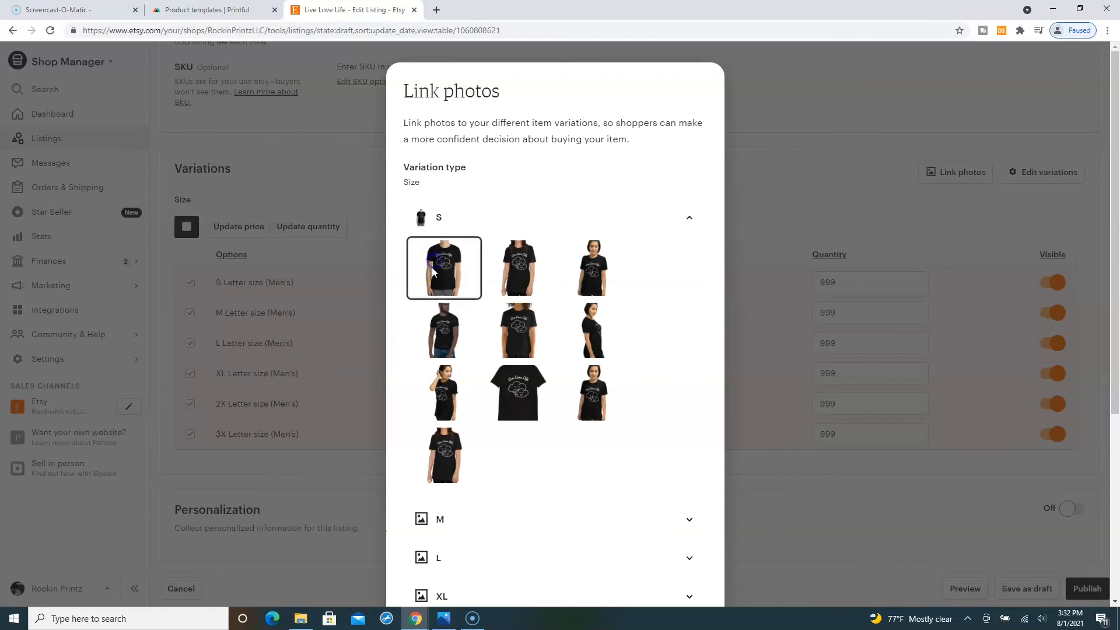
click(798, 209)
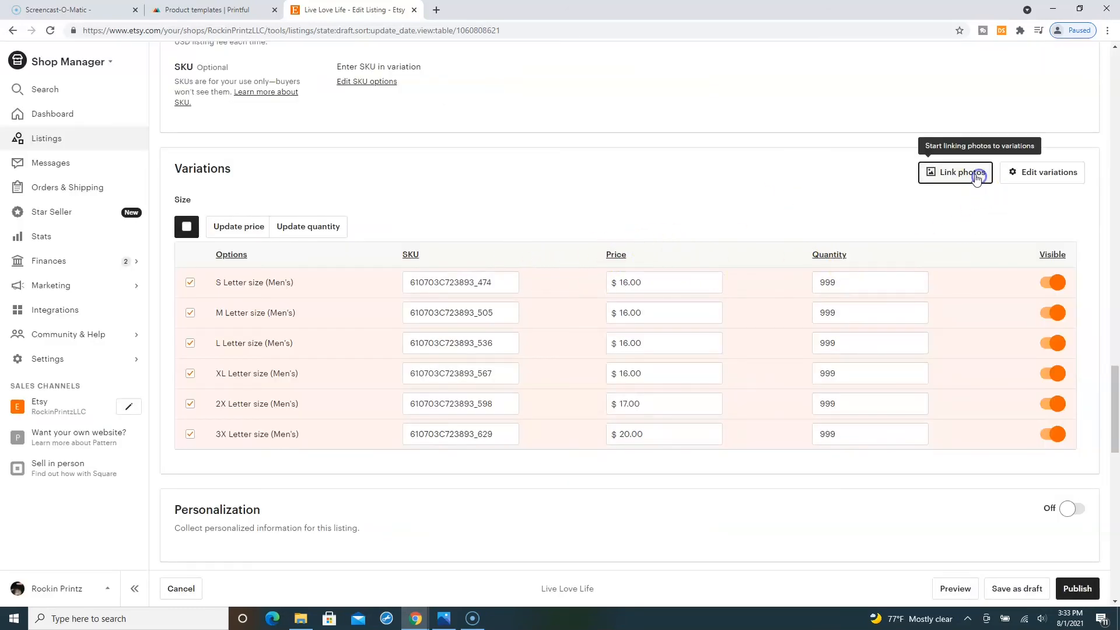
click(928, 178)
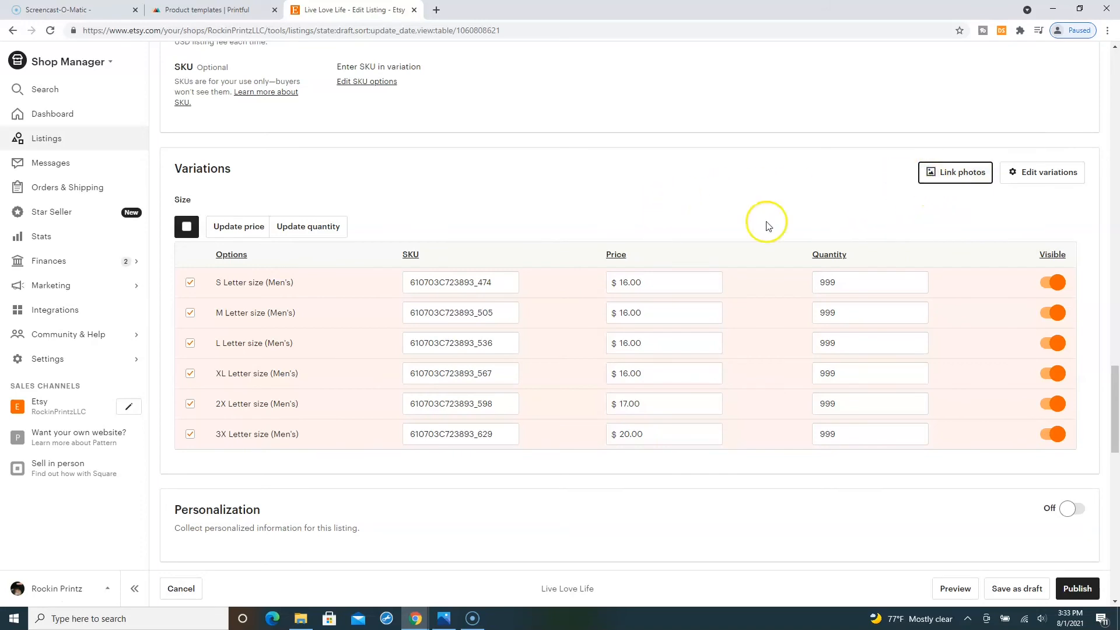
click(952, 177)
click(983, 173)
Choose to advertise this listing as part of the Etsy Ads campaign
scroll(752, 216, down, 6)
scroll(751, 237, down, 10)
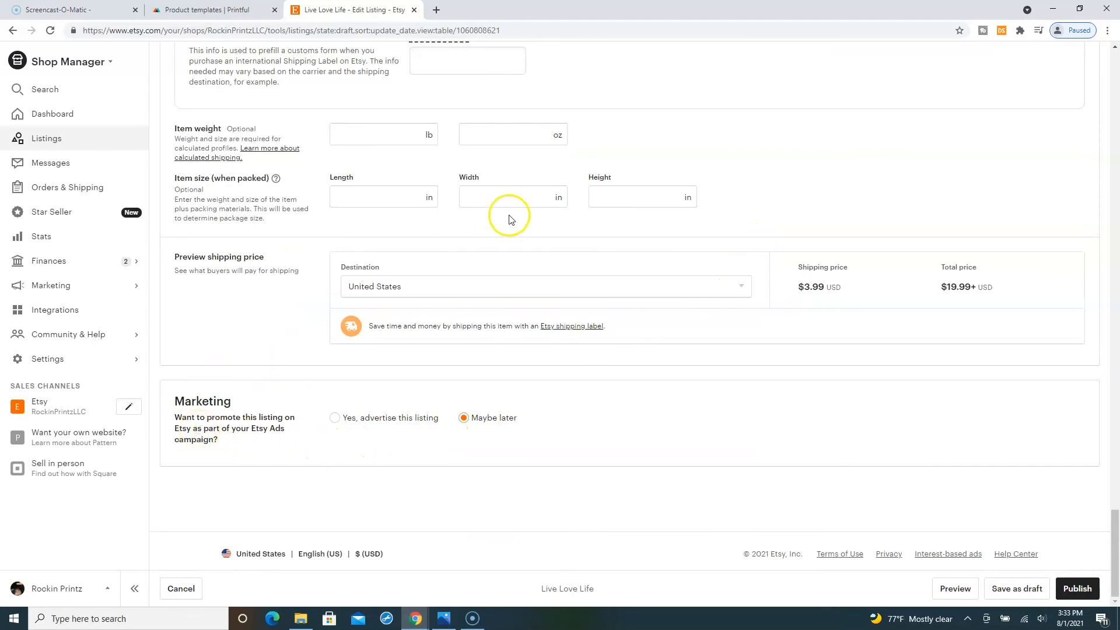
scroll(519, 228, up, 2)
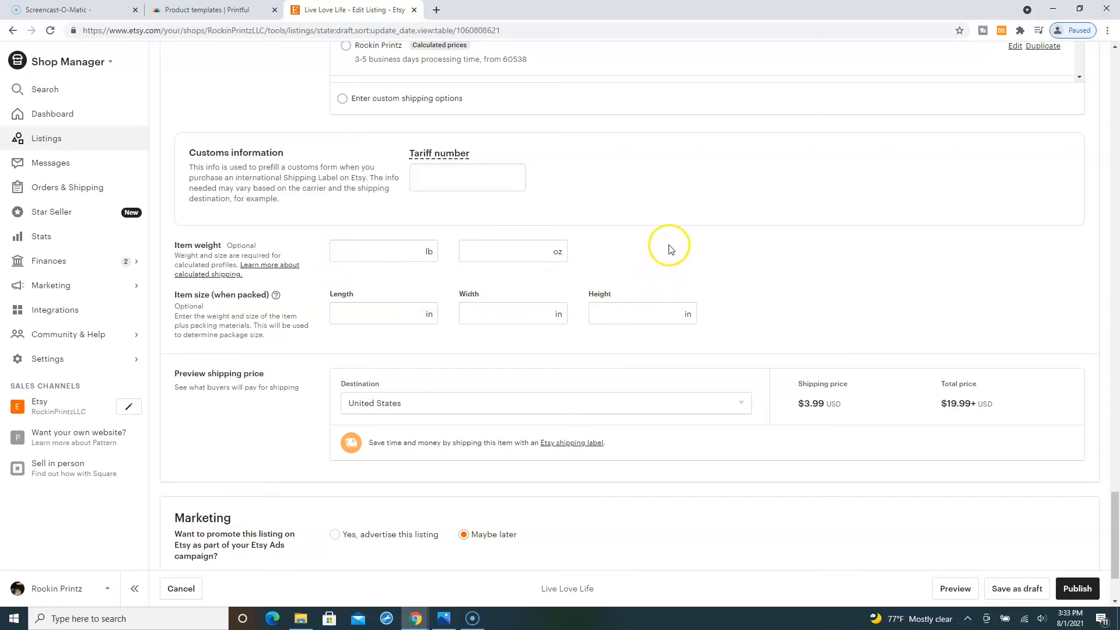
scroll(658, 251, down, 2)
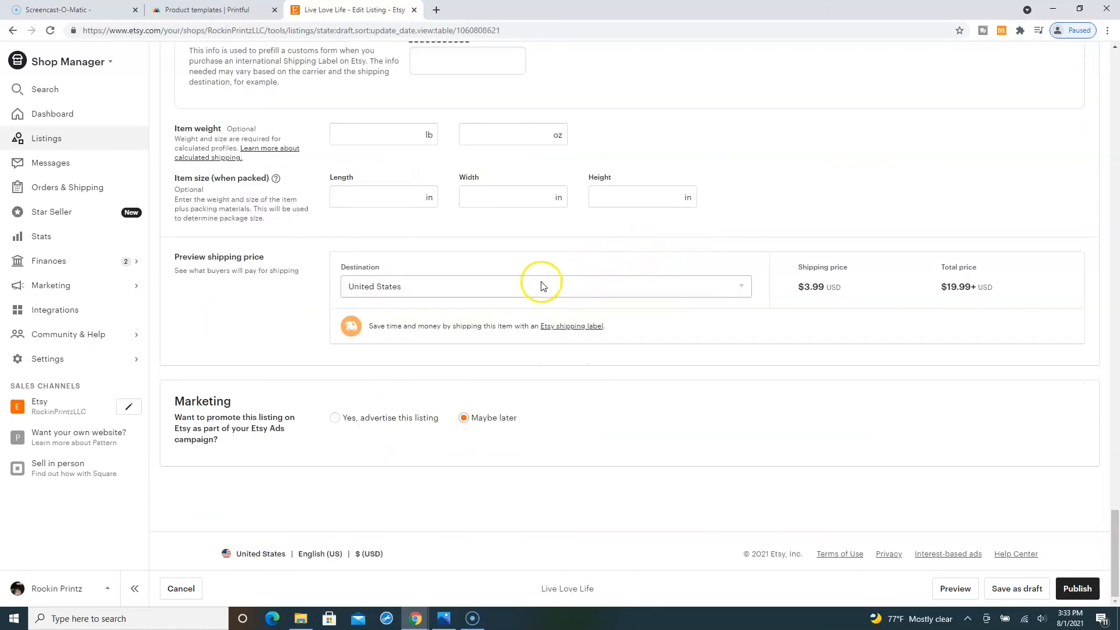
click(336, 418)
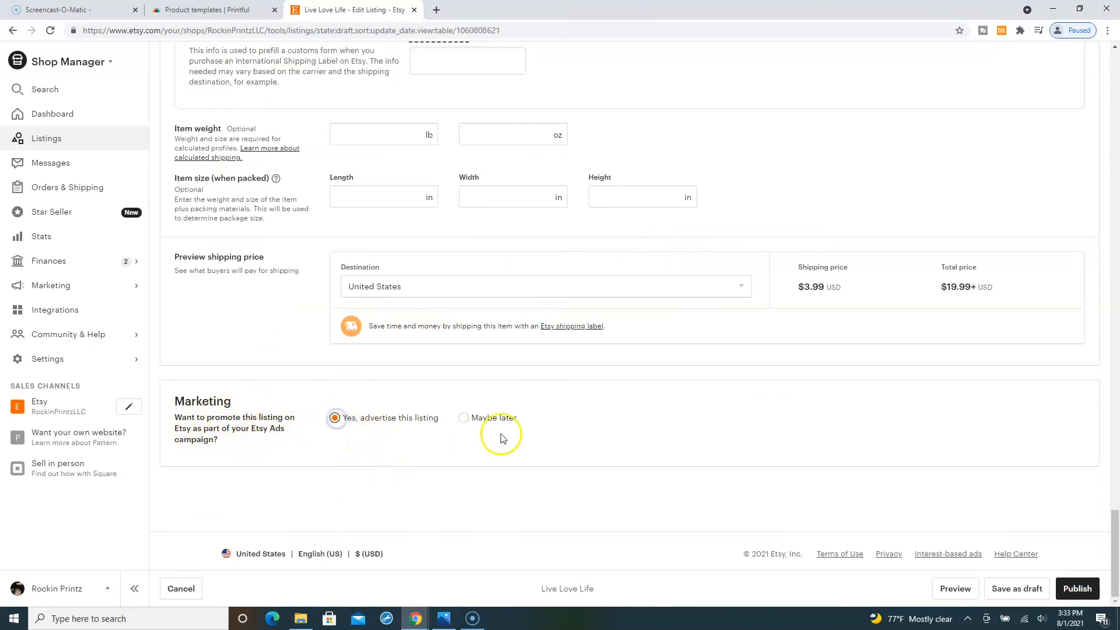
Publish the Live Love Life listing and accept the $0.20 listing fee
click(1075, 590)
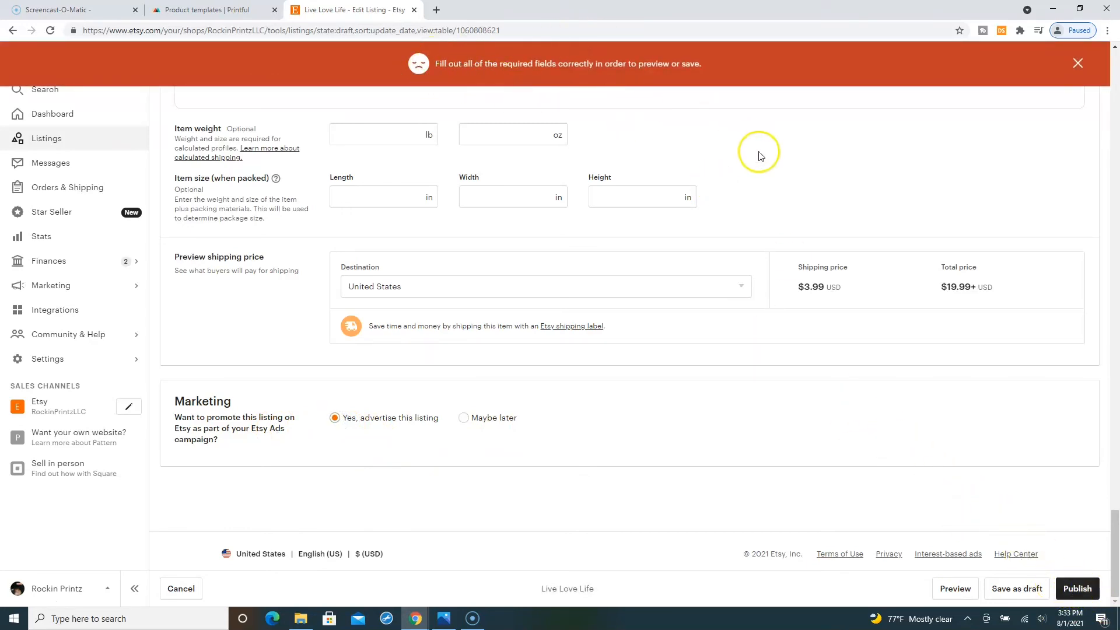
click(1076, 588)
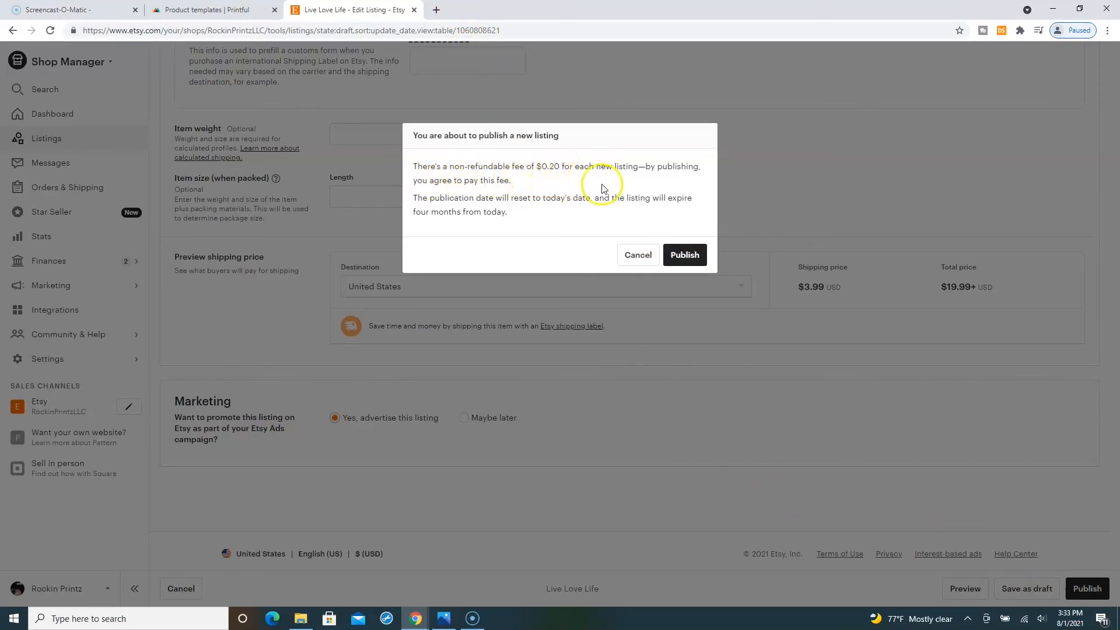
click(682, 253)
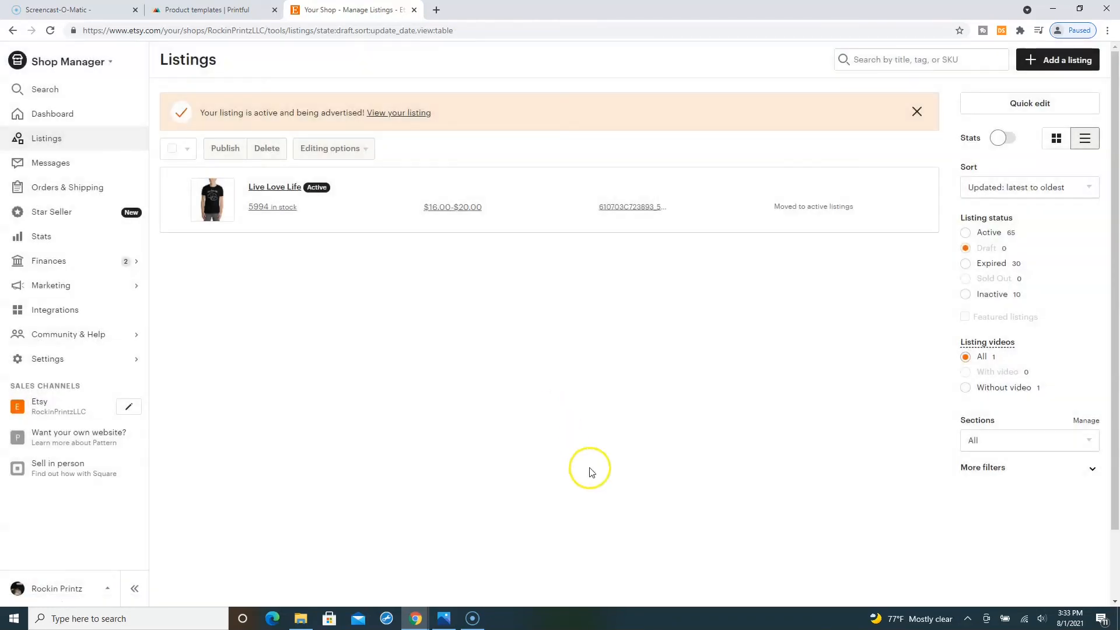
Open the published Live Love Life listing from the shop's active listings and review its photos, video section and item details
click(50, 118)
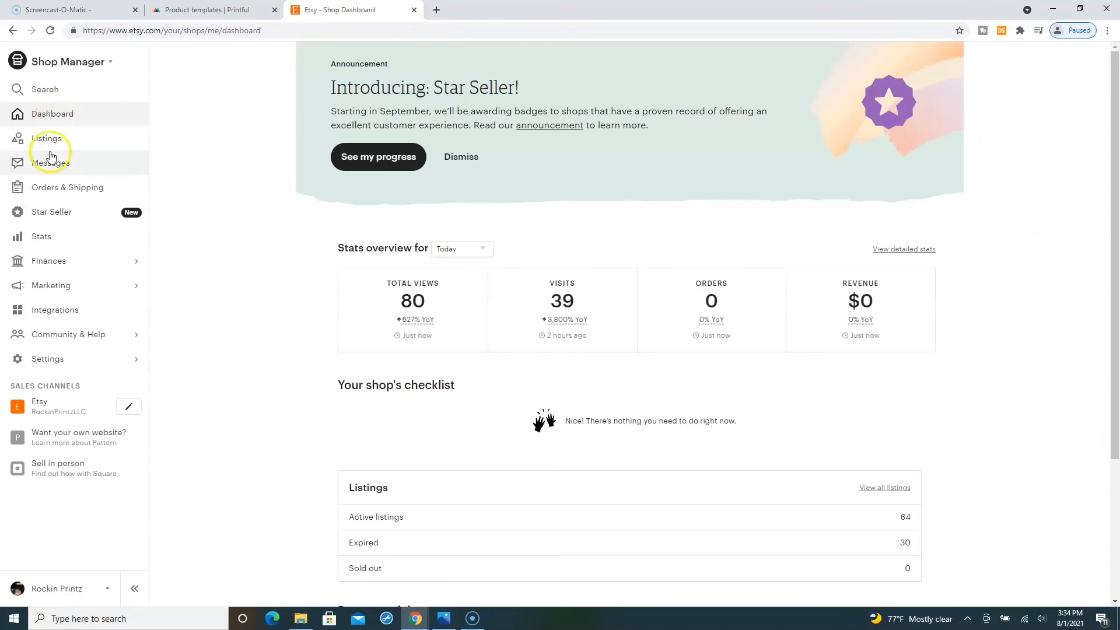
click(47, 140)
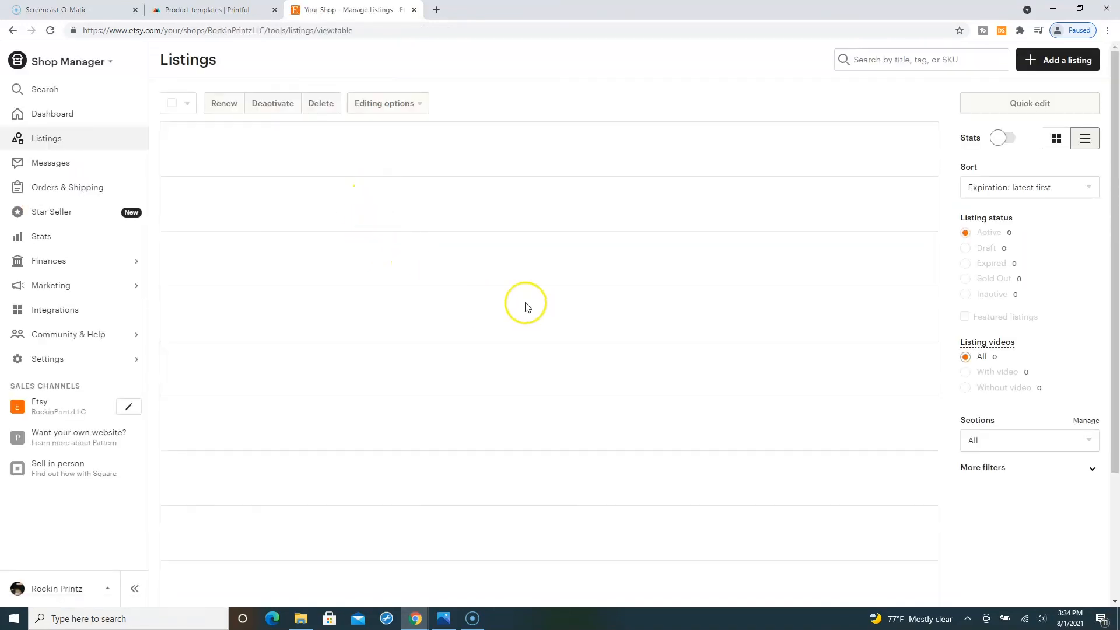
click(215, 161)
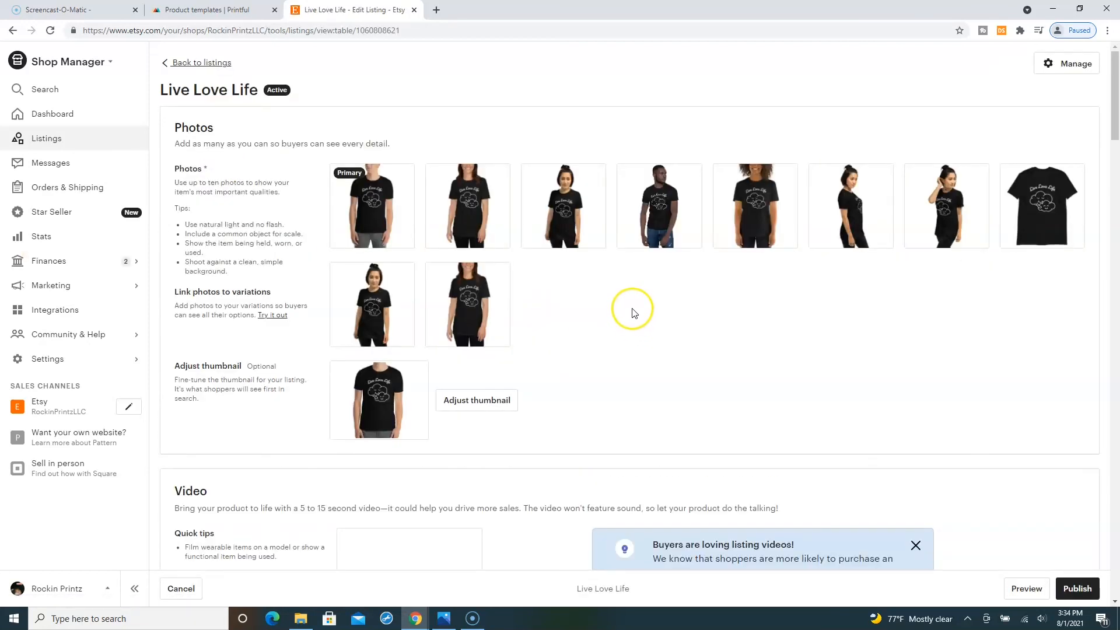
scroll(630, 315, down, 2)
scroll(627, 314, down, 10)
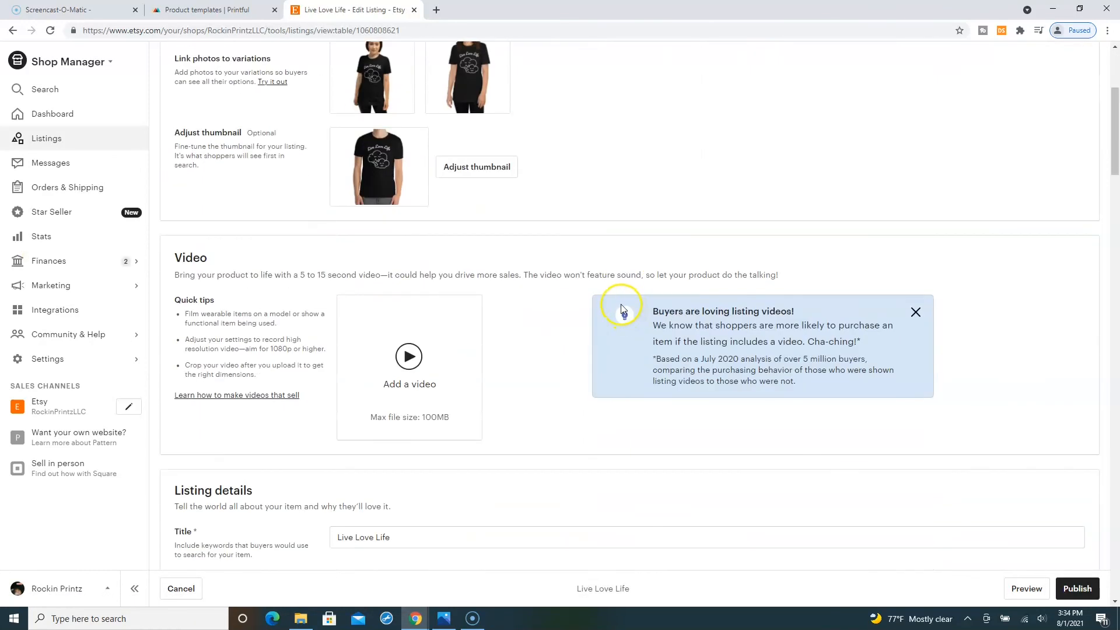
scroll(580, 308, down, 11)
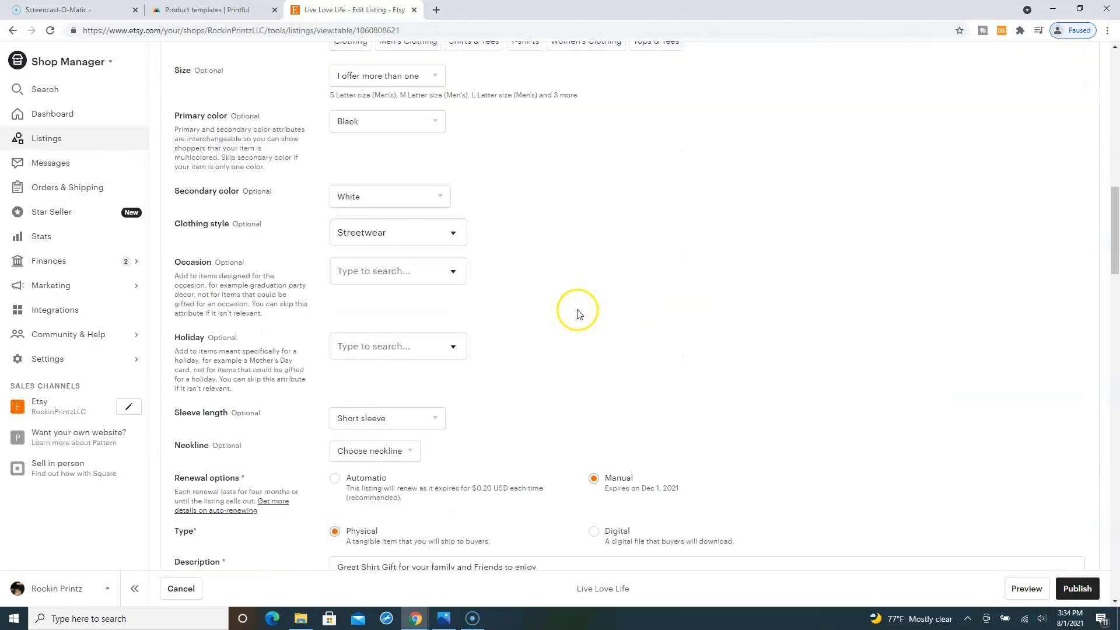
scroll(554, 337, up, 20)
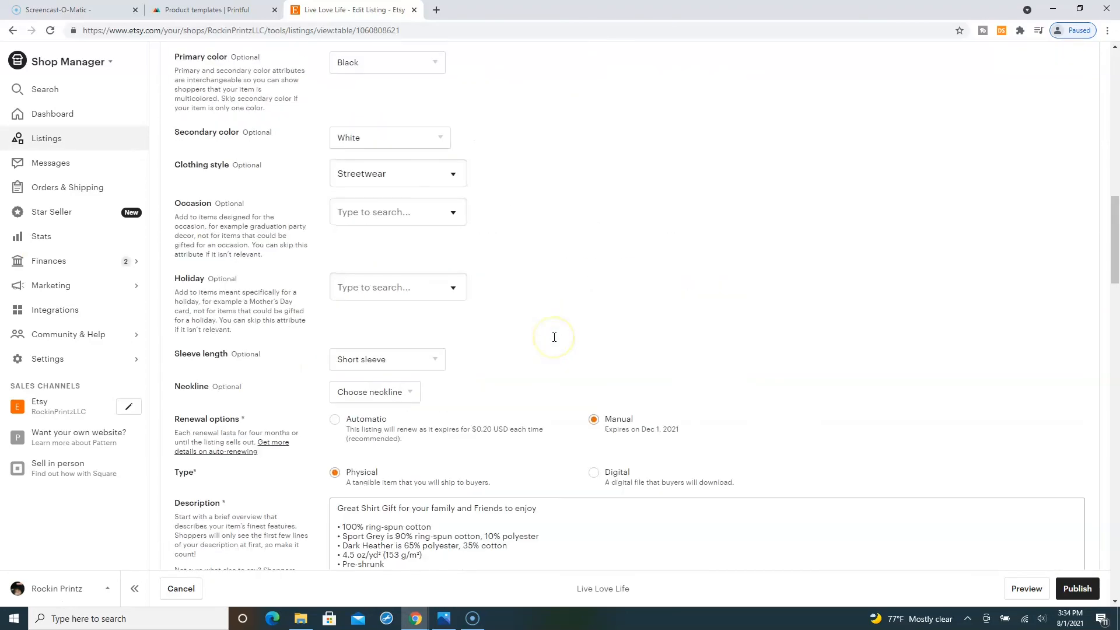